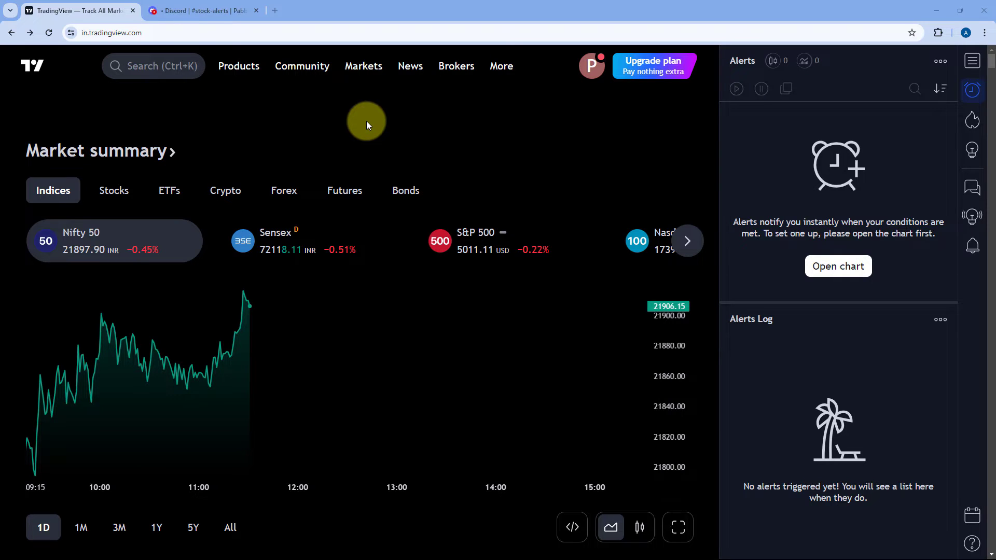
click(242, 10)
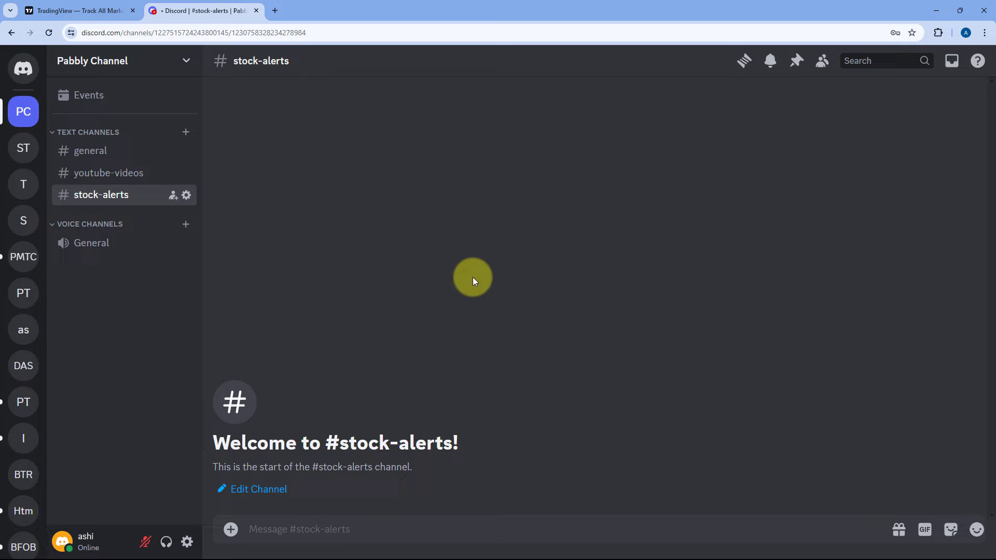
click(86, 10)
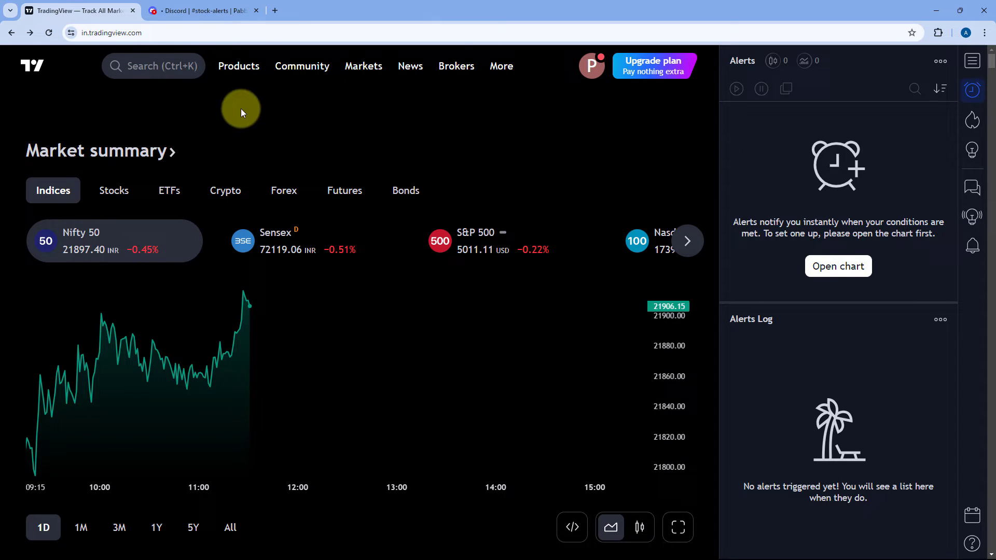
click(202, 11)
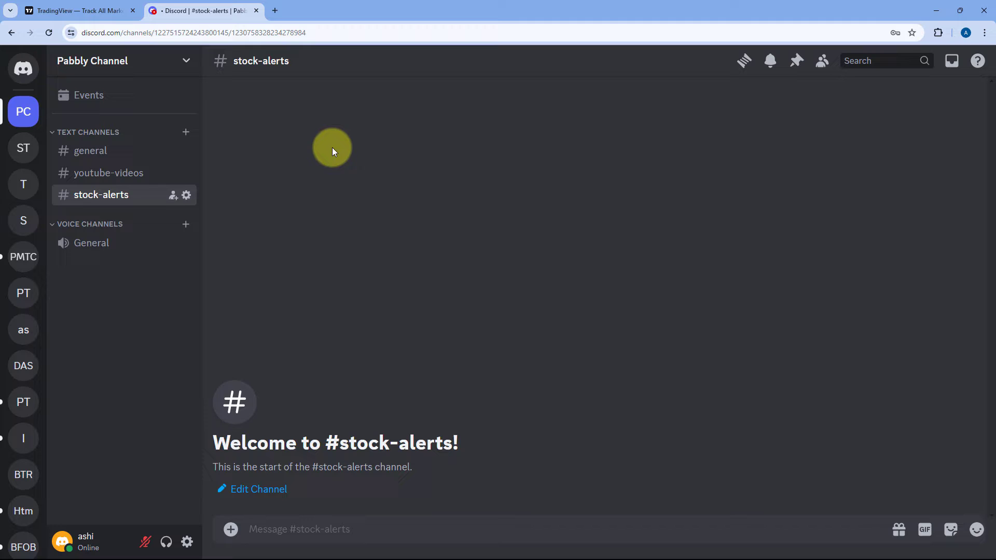
Go to pabbly.com/connect in a new browser tab and open the Pabbly Connect dashboard
click(275, 10)
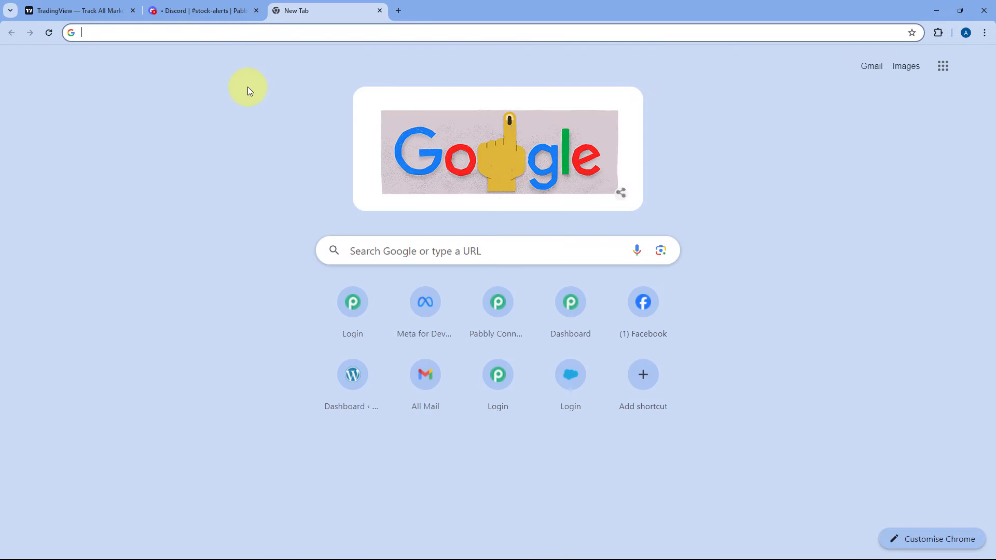
text(pabbly)
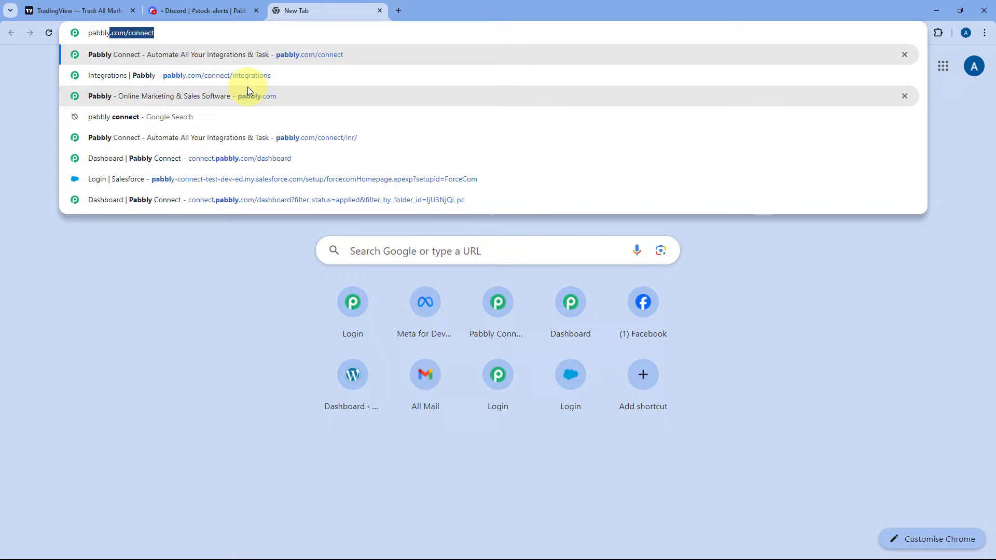
text(.com/connect/)
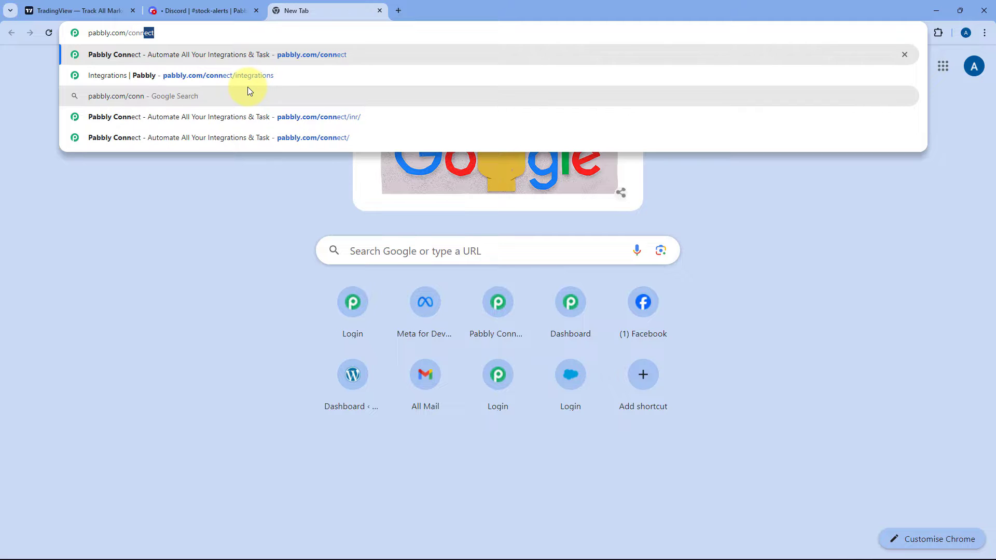
key(Return)
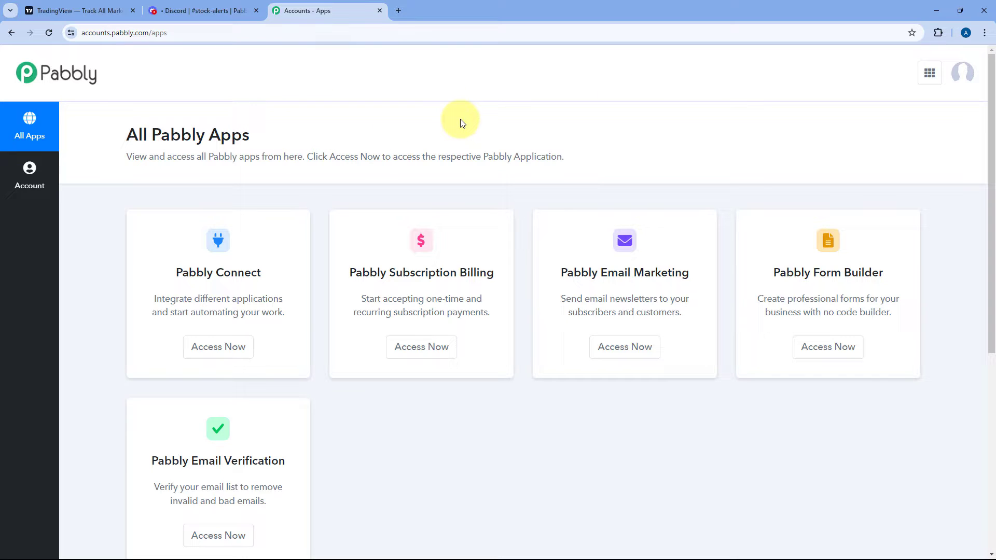
click(222, 350)
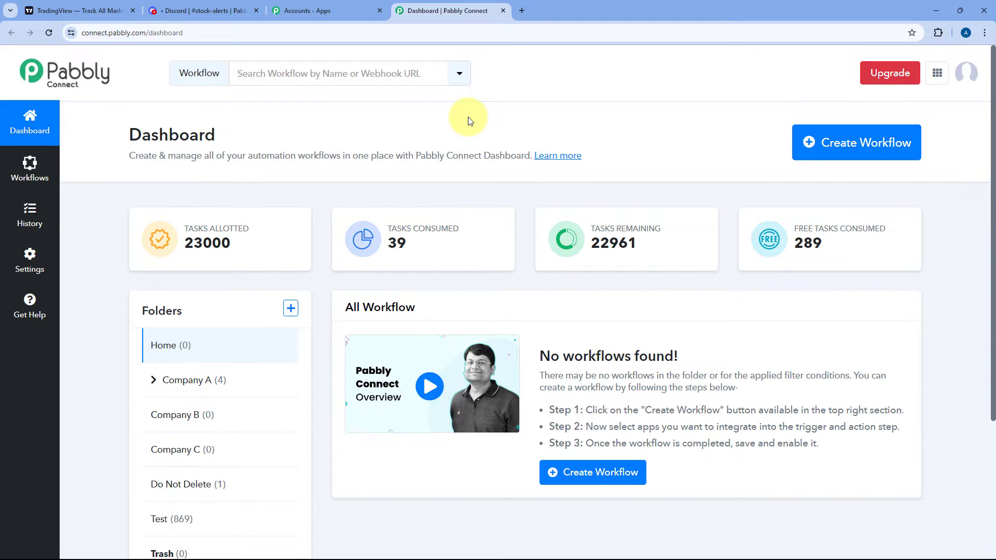
Create a workflow named TradingView to Discord in the Home folder
click(810, 142)
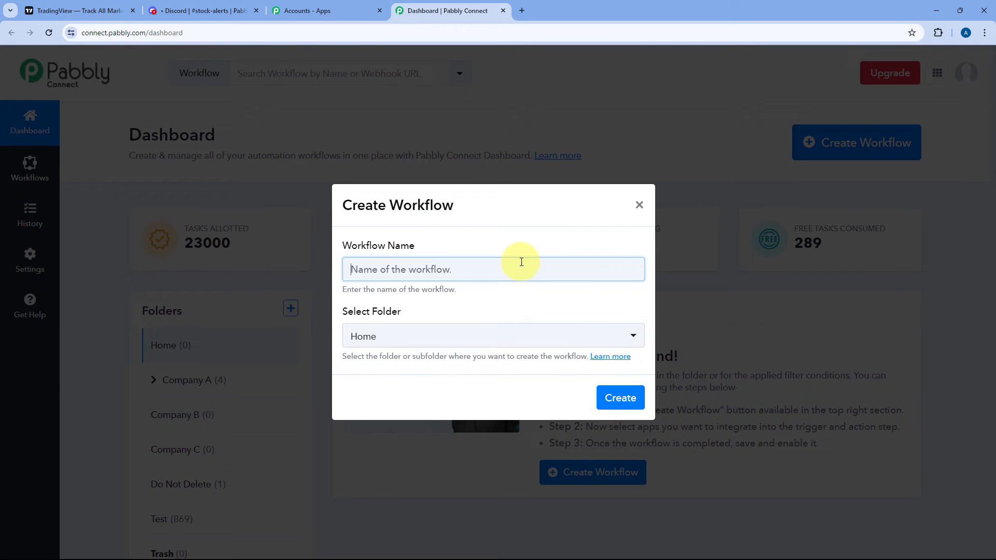
text(TradingView to Discord)
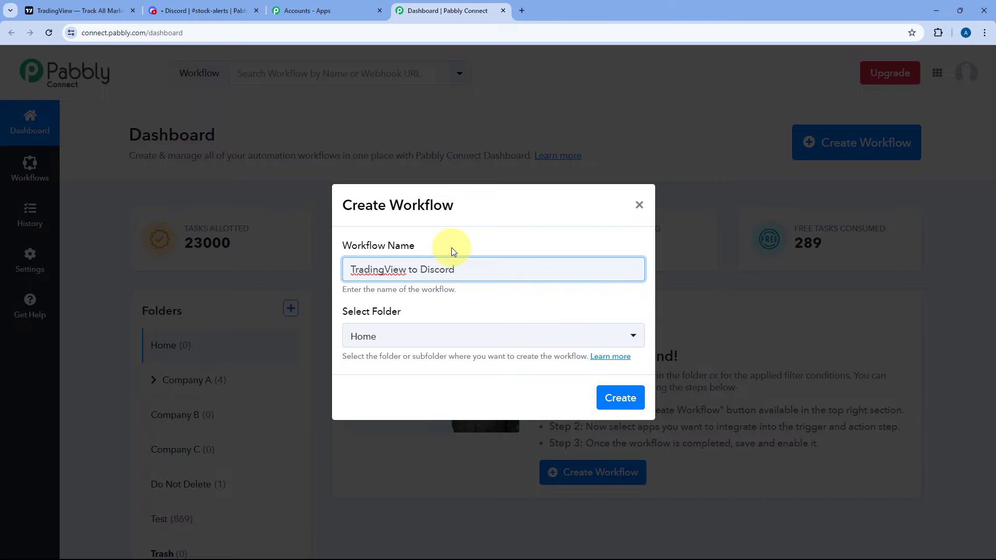
click(436, 343)
click(419, 134)
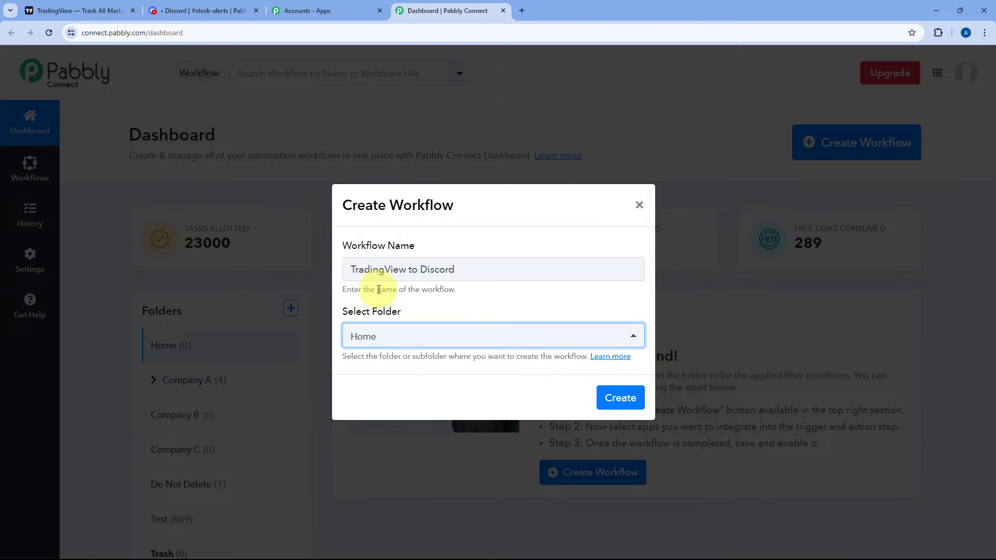
click(609, 398)
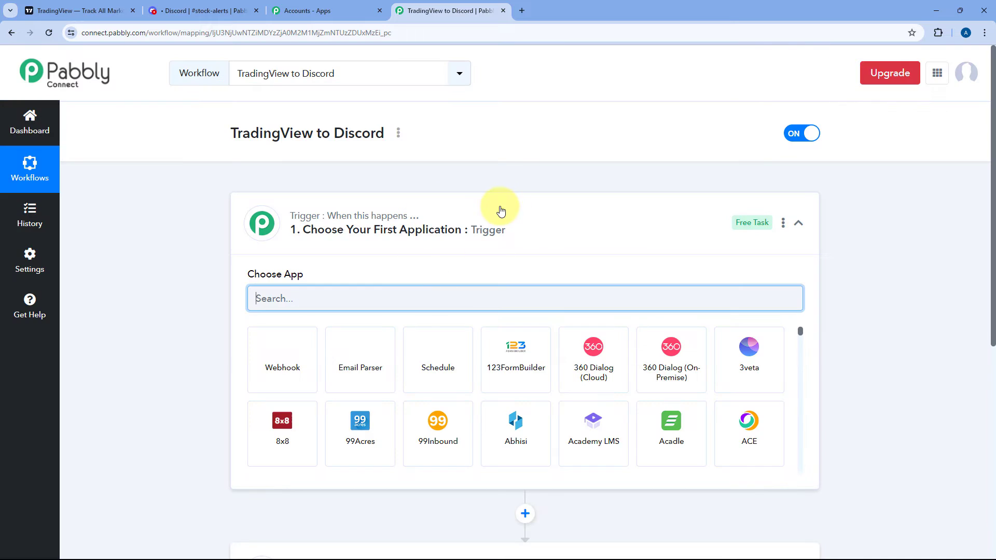
Examine the workflow's empty trigger and action steps alongside the TradingView page and the Discord stock-alerts channel
click(500, 213)
scroll(204, 254, down, 1)
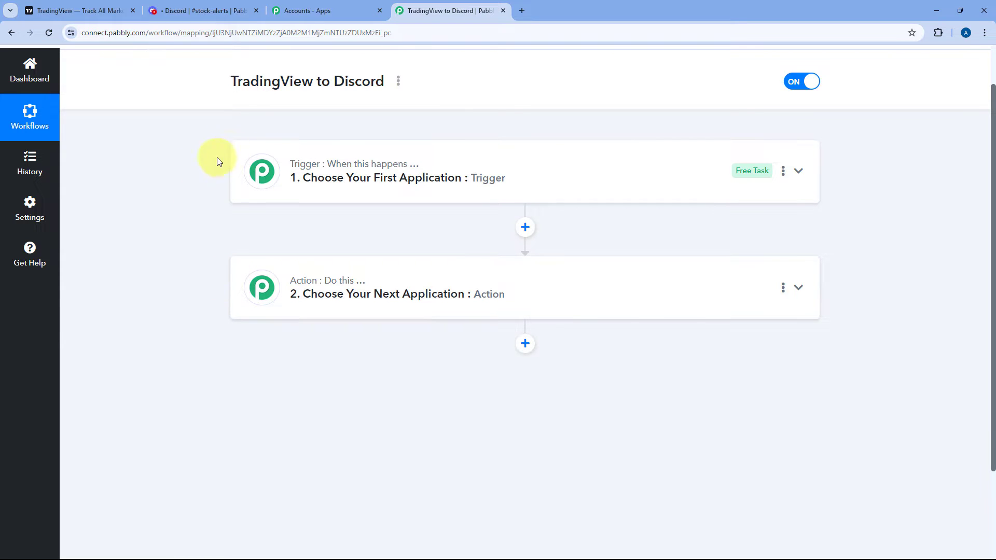
mouse_move(295, 174)
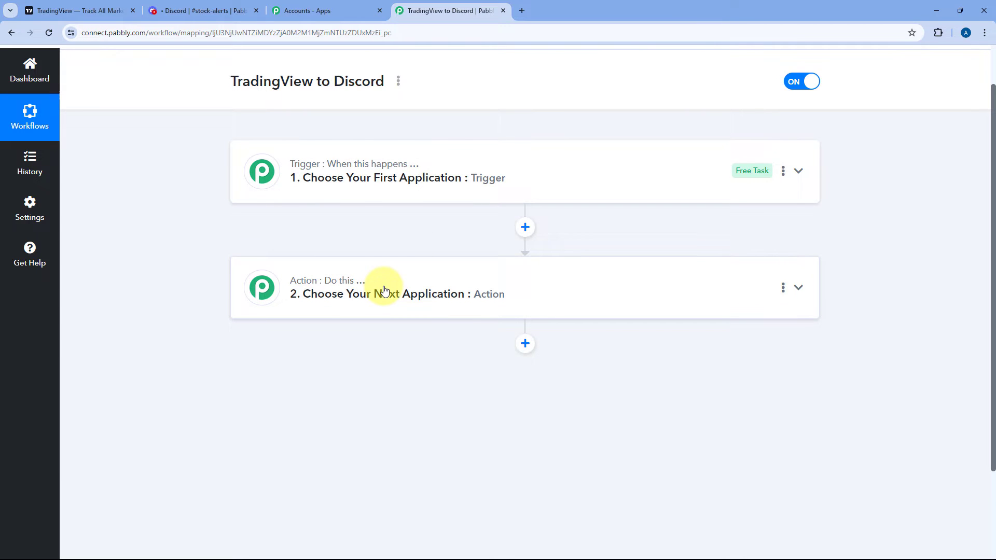
click(518, 171)
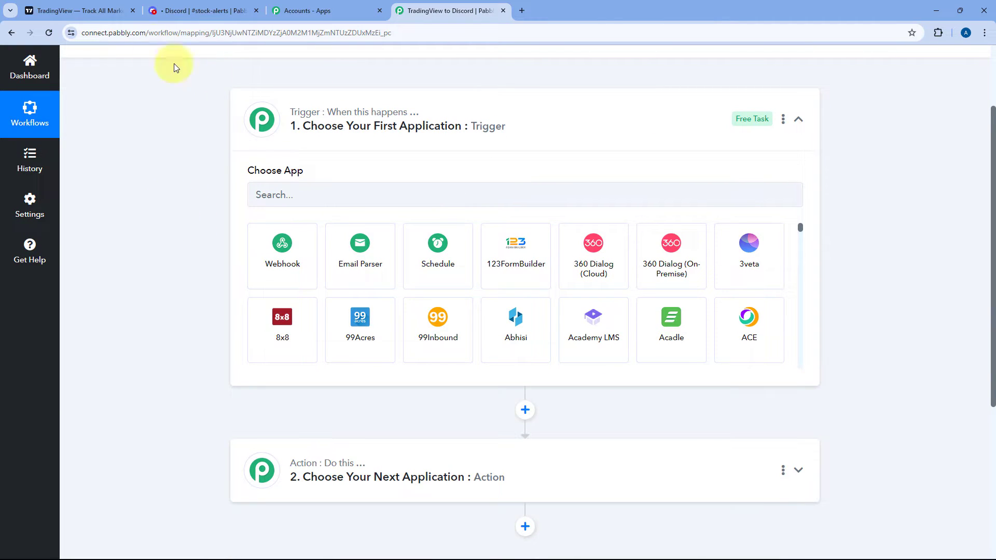
click(80, 10)
click(407, 6)
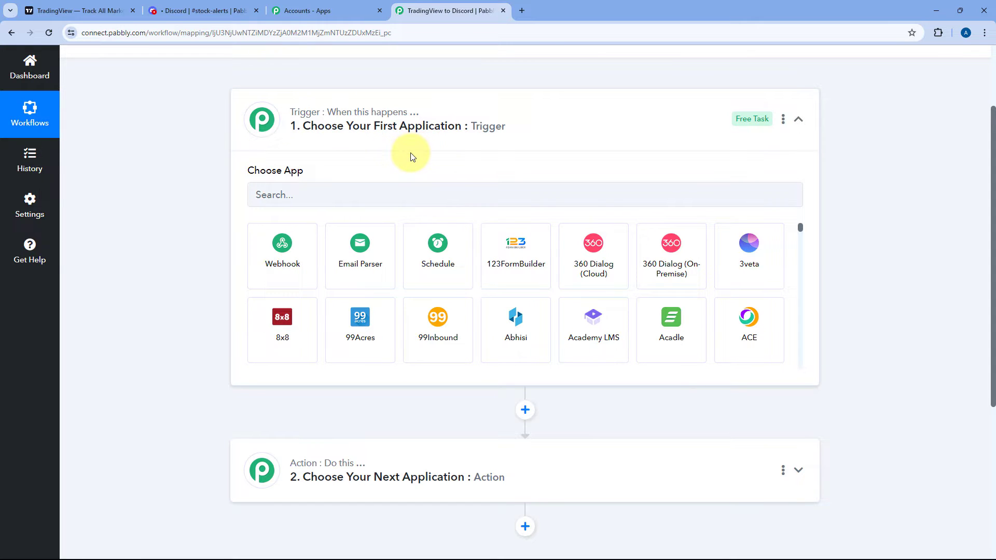
click(73, 10)
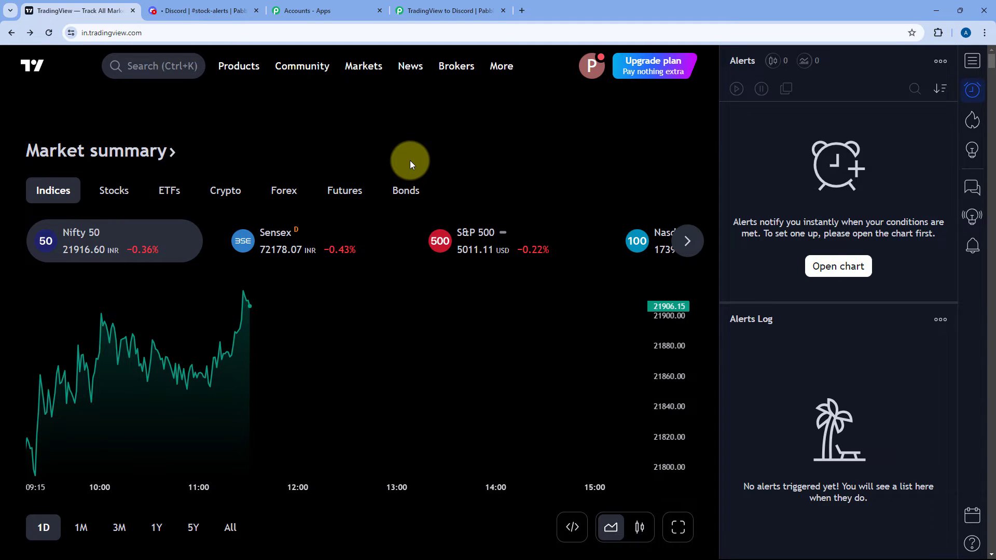
click(428, 7)
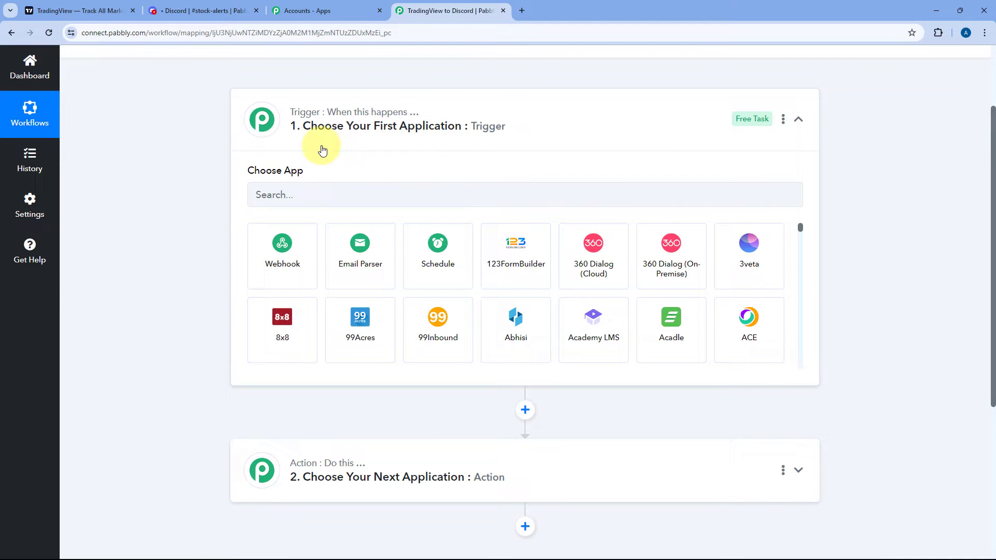
scroll(236, 165, down, 1)
scroll(236, 165, down, 1)
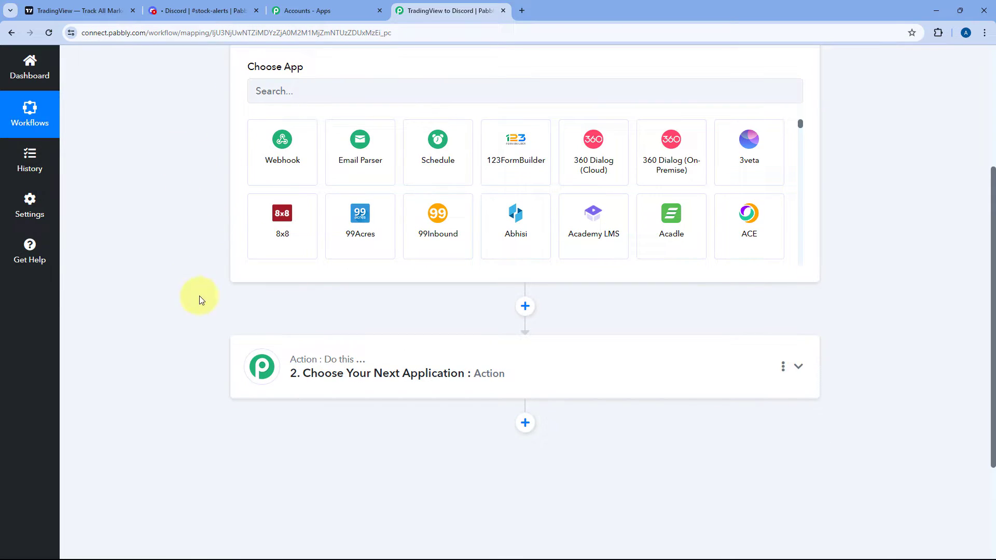
click(202, 11)
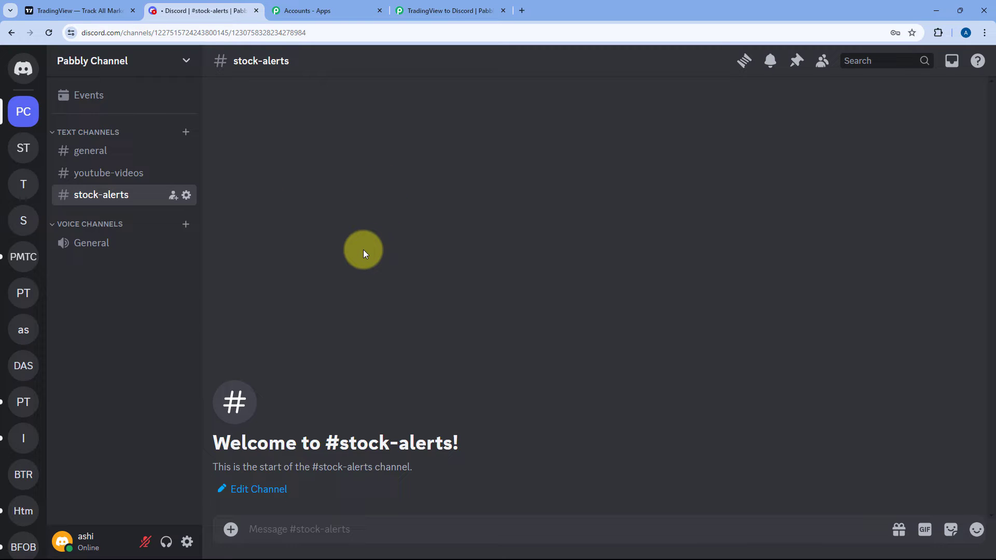
Set the Pabbly Connect workflow's trigger to the TradingView app with New Alert as the trigger event
click(441, 9)
scroll(188, 142, up, 1)
click(281, 197)
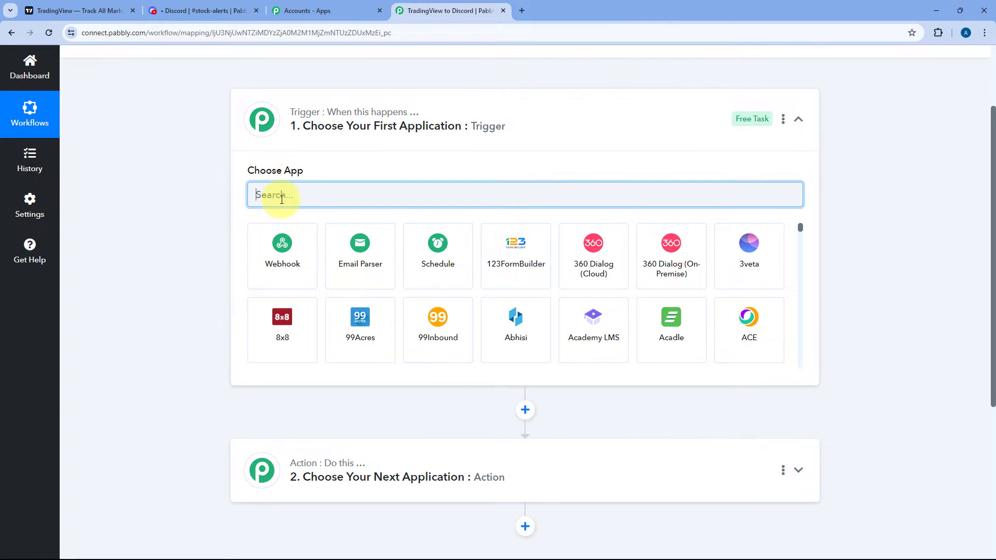
text(Trad)
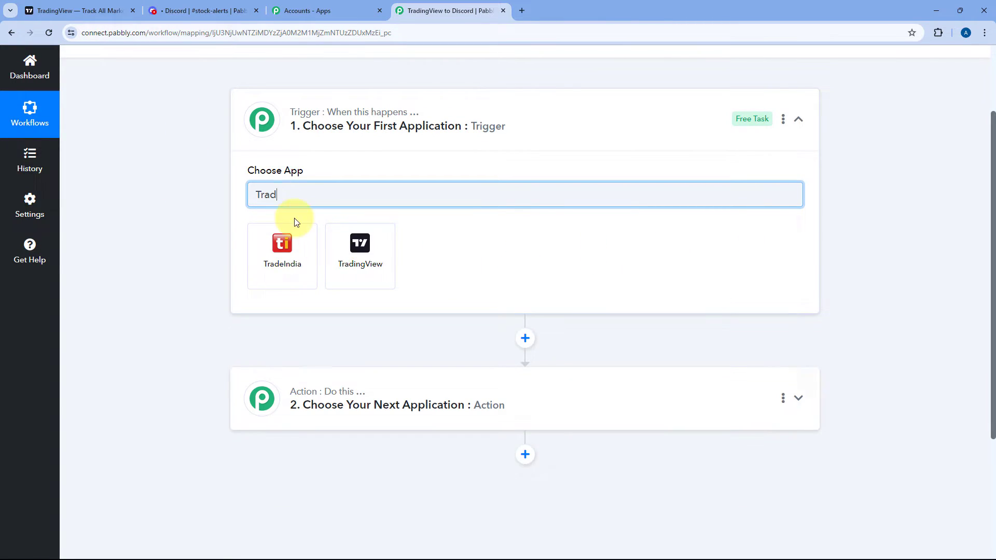
click(367, 263)
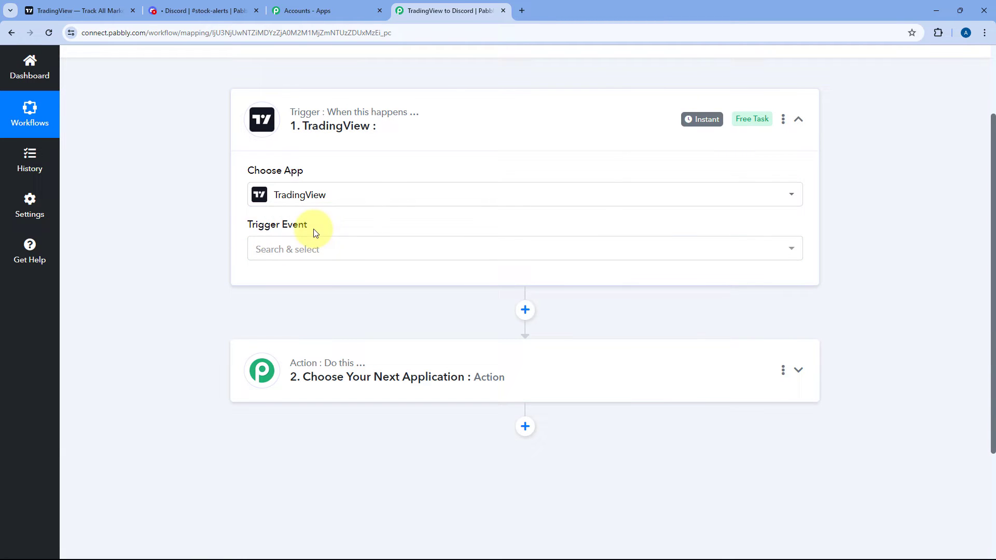
click(336, 247)
scroll(217, 237, down, 1)
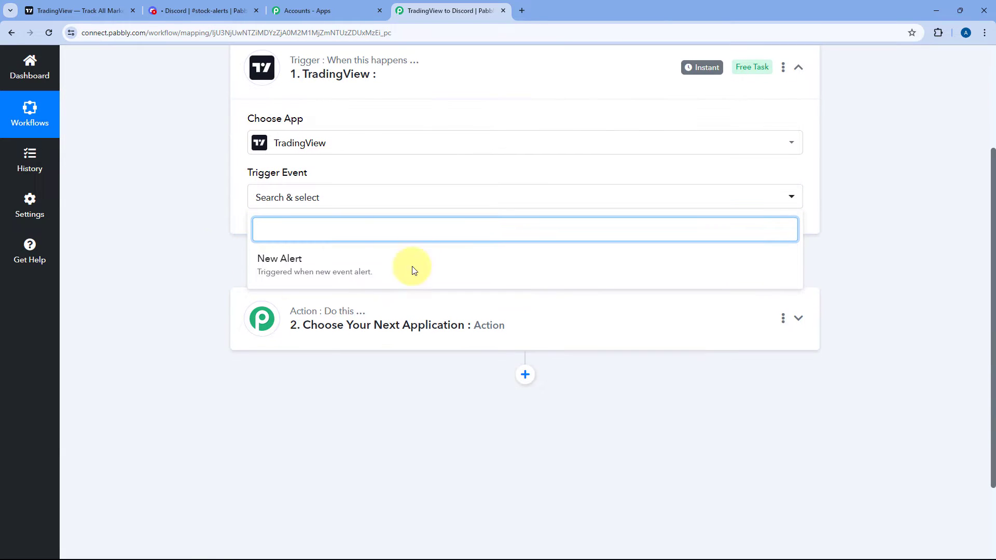
click(346, 273)
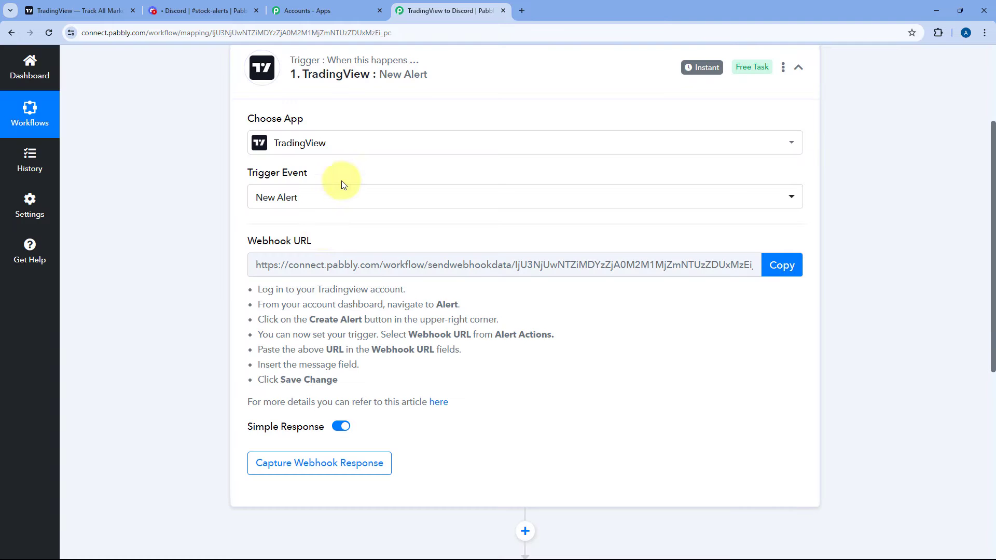
Review the trigger's setup instructions and copy its webhook URL
scroll(382, 244, down, 1)
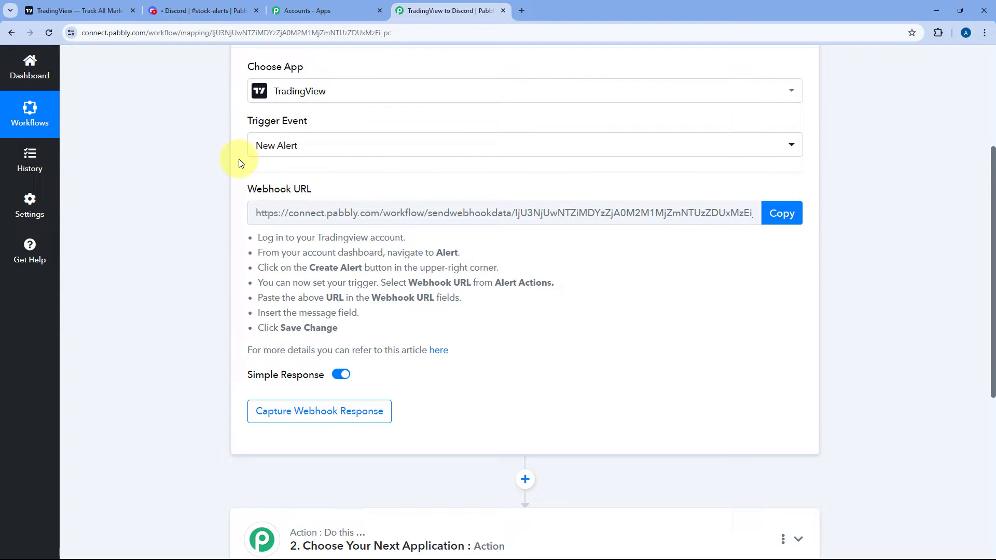
drag(258, 234, 511, 269)
click(550, 248)
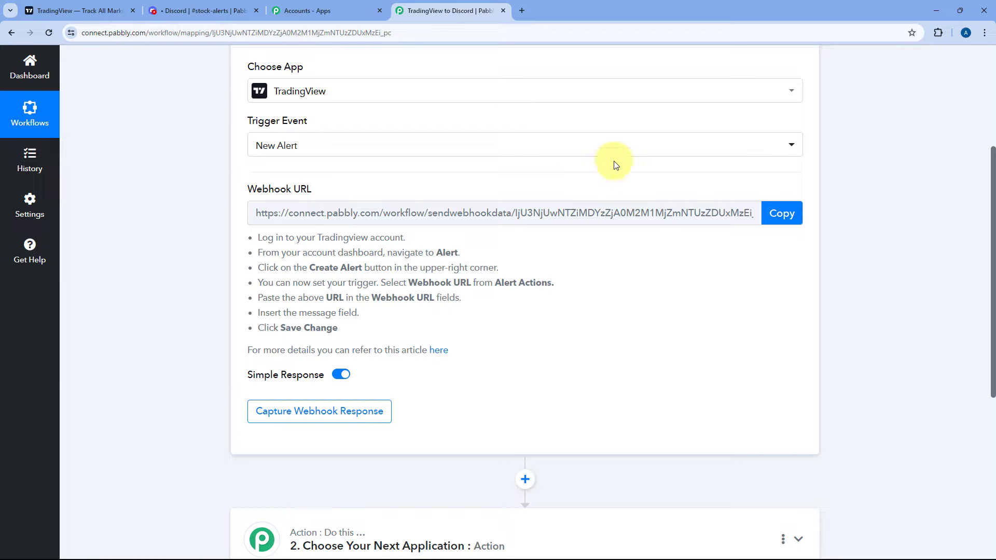
click(782, 214)
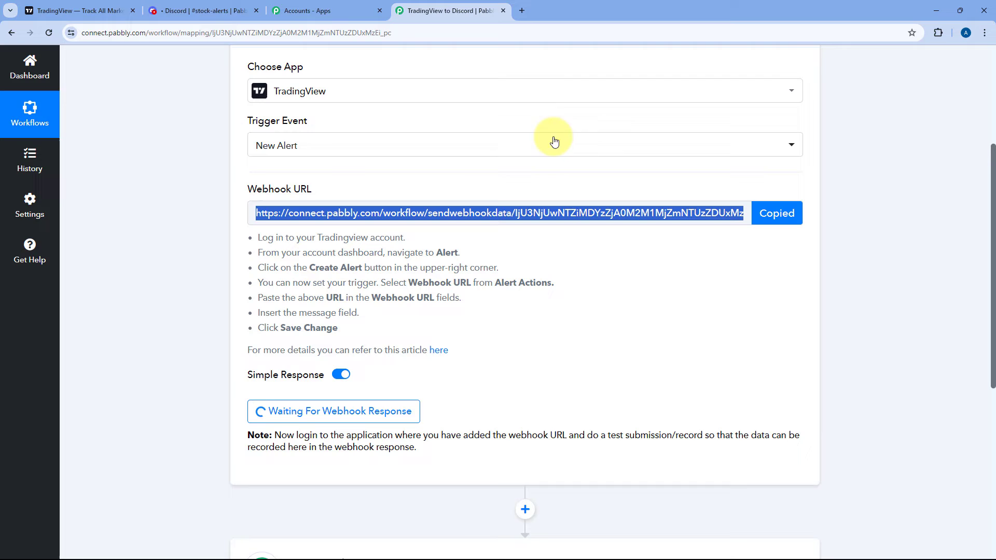
Switch to TradingView, open the full Nifty 50 chart and start creating an alert on it
click(71, 18)
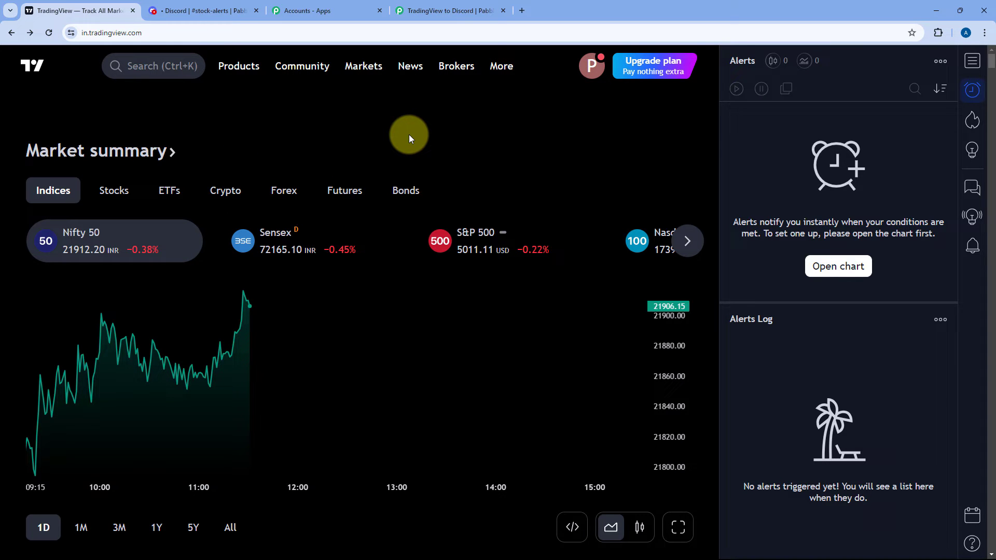
scroll(409, 135, down, 1)
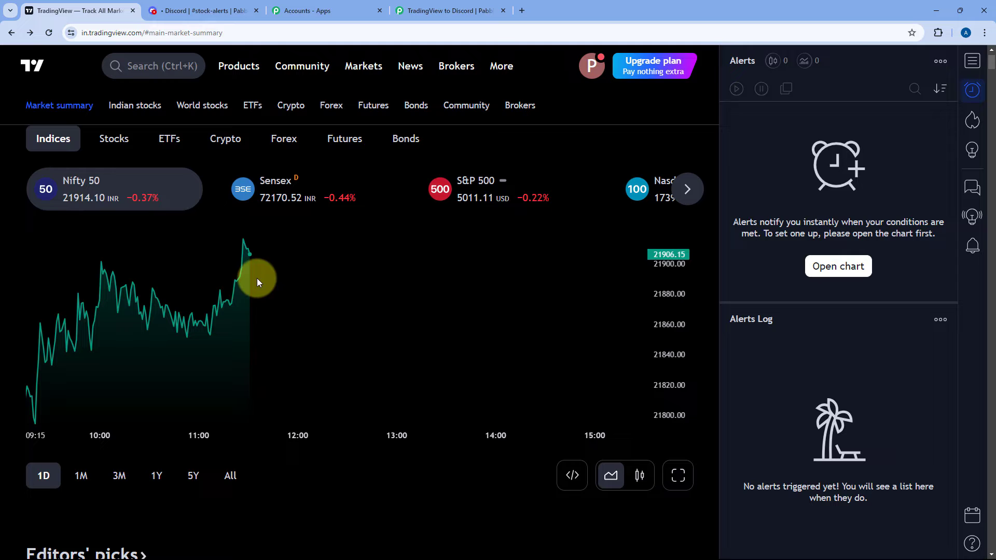
click(678, 475)
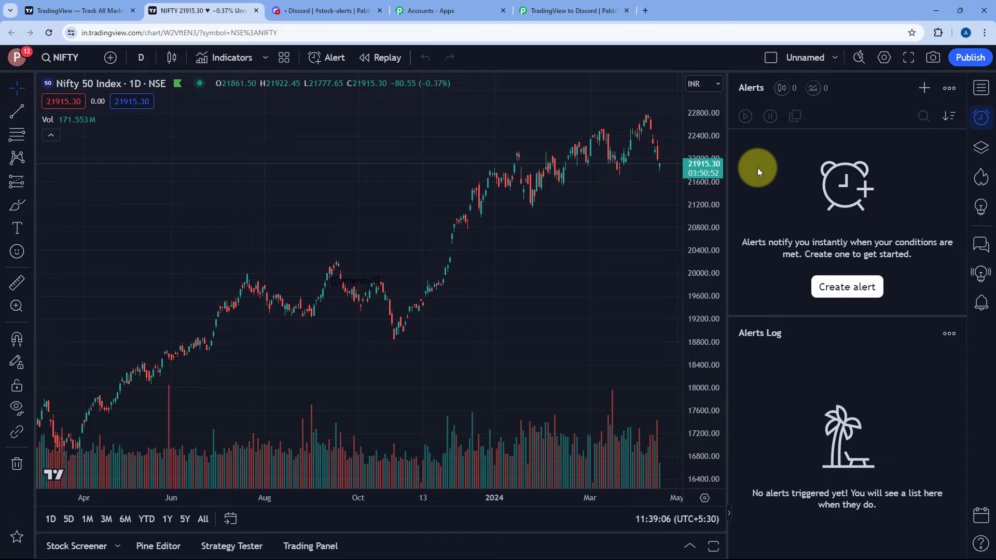
click(853, 287)
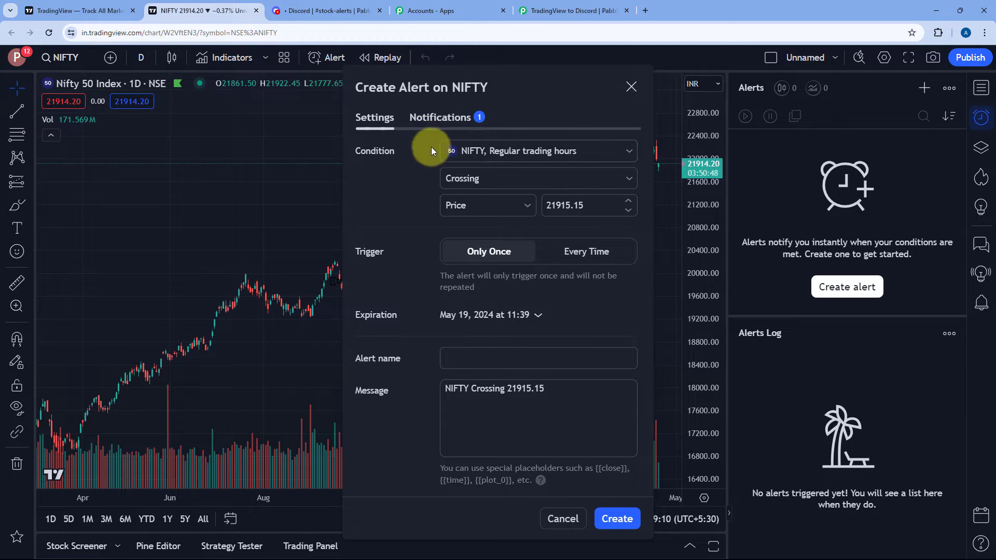
Set the alert condition to NIFTY, Regular trading hours, with Crossing as the operator and Price as the compared value
click(496, 150)
click(491, 175)
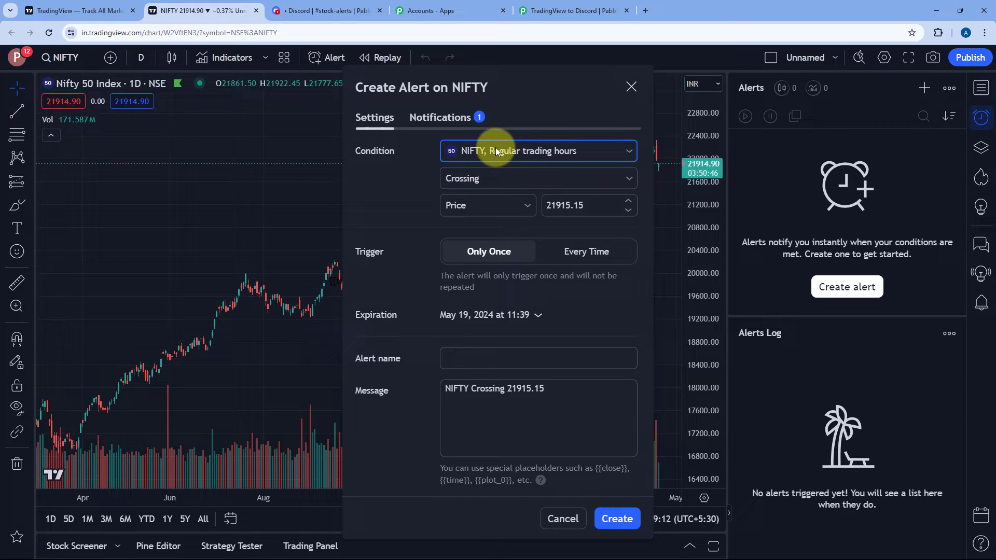
click(507, 178)
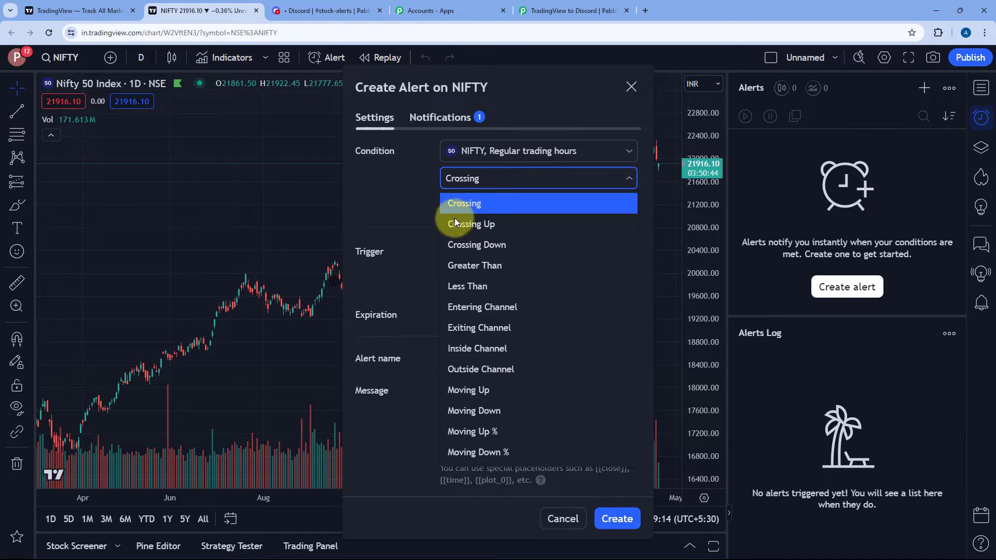
click(480, 203)
click(484, 205)
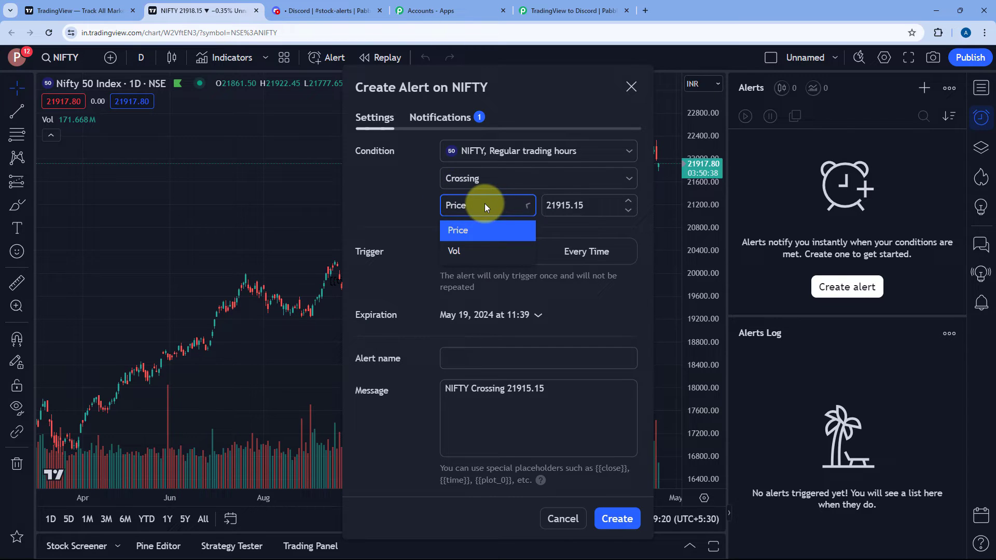
click(474, 232)
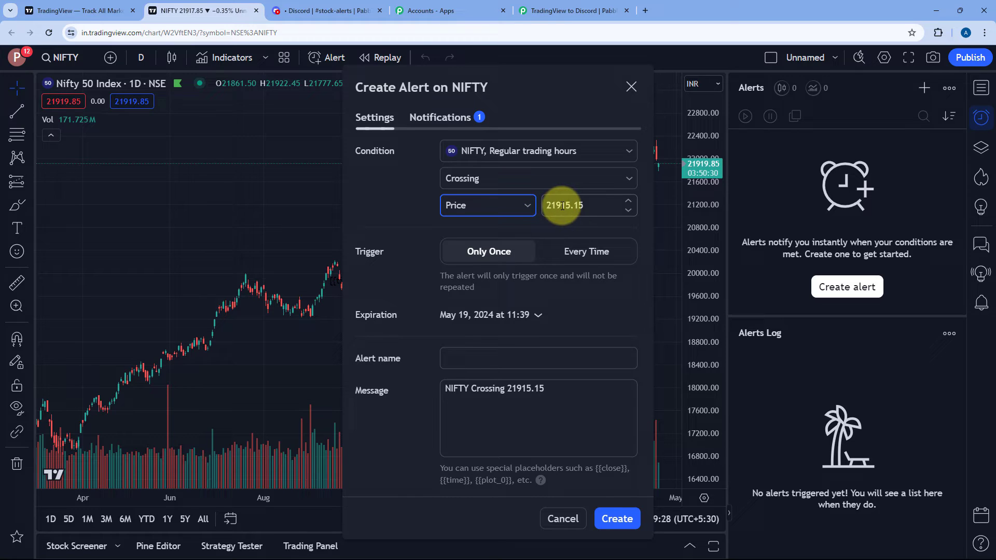
Set the crossing price to 21915.00 and make the alert trigger every time
click(595, 207)
key(BackSpace)
key(BackSpace)
text(00)
click(537, 222)
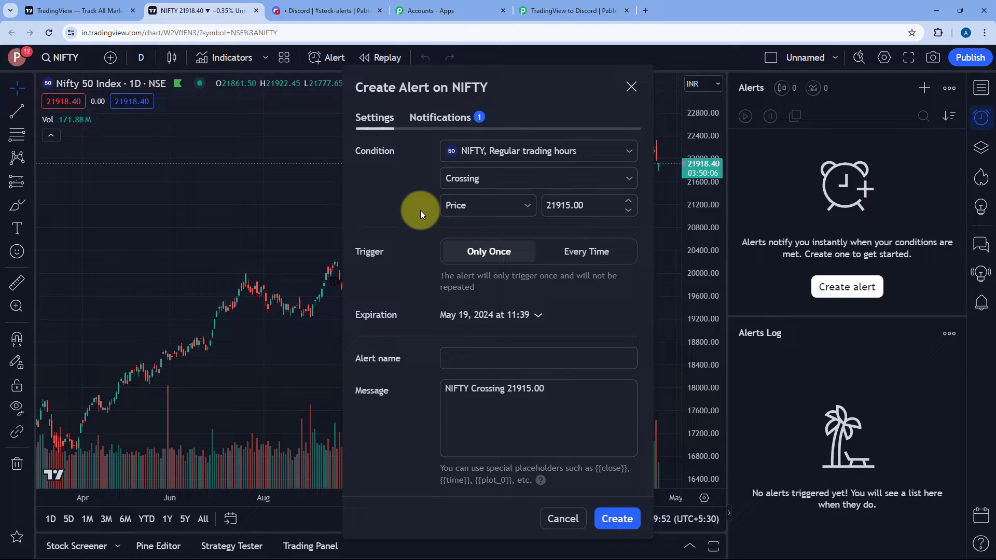
click(583, 255)
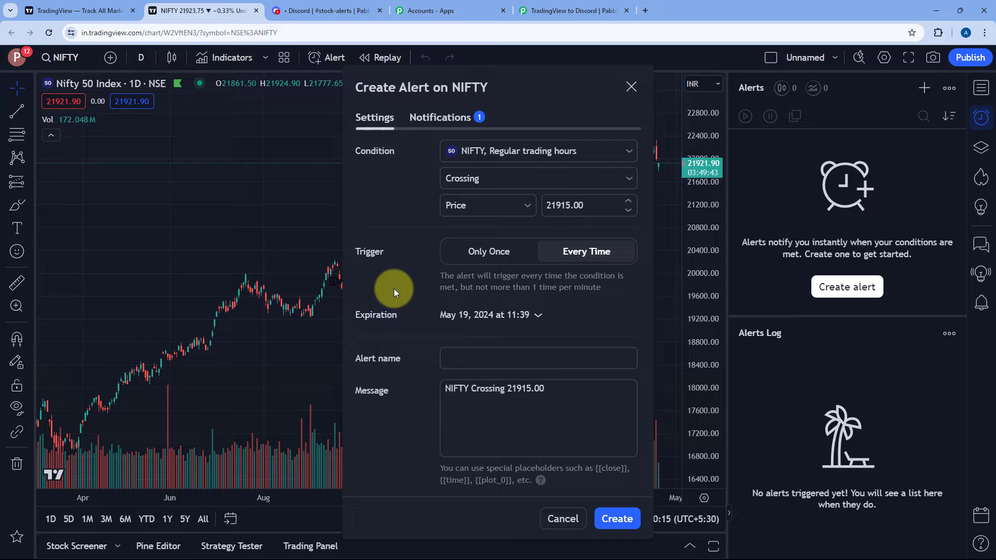
Set the alert's expiration to April 24, 2024 at 14:00
click(506, 319)
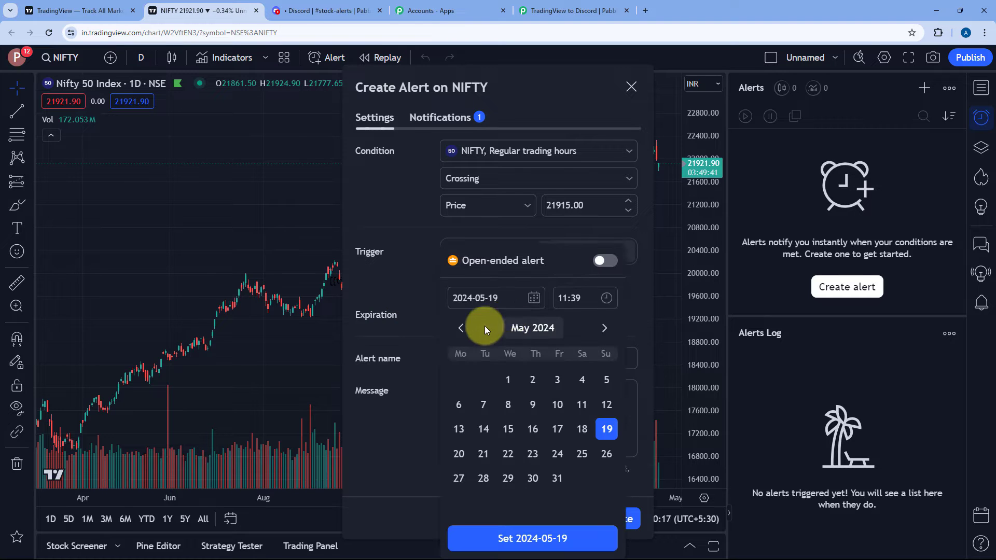
click(460, 327)
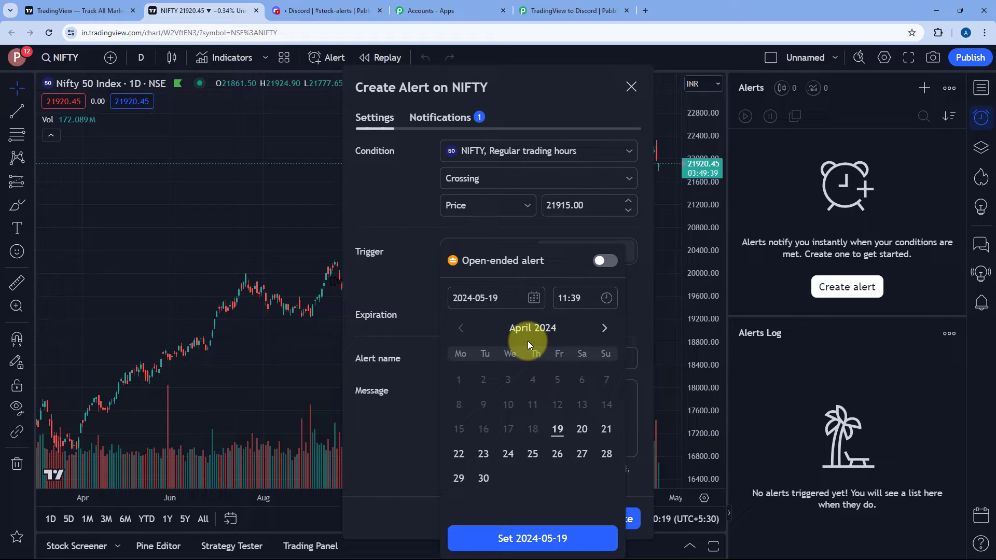
click(514, 456)
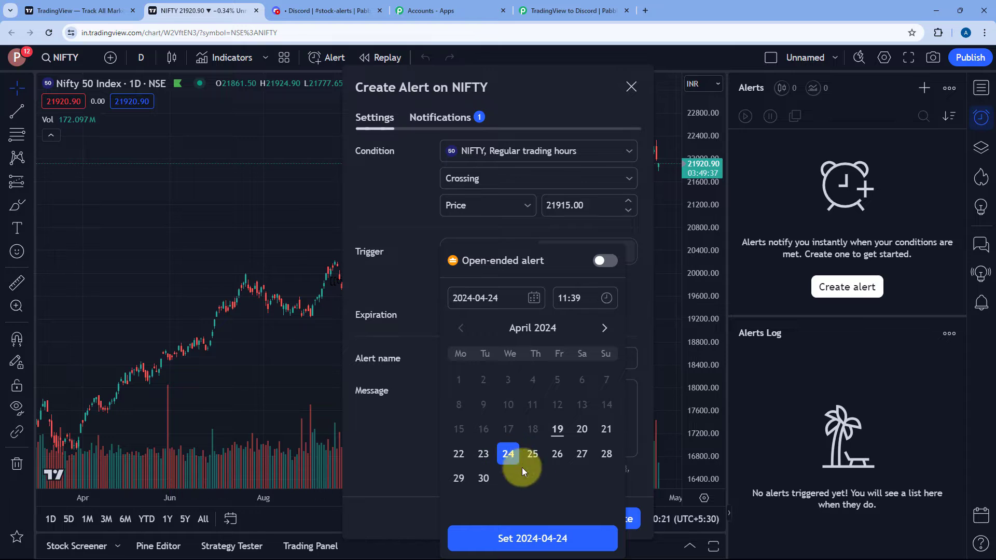
click(602, 305)
scroll(581, 373, down, 3)
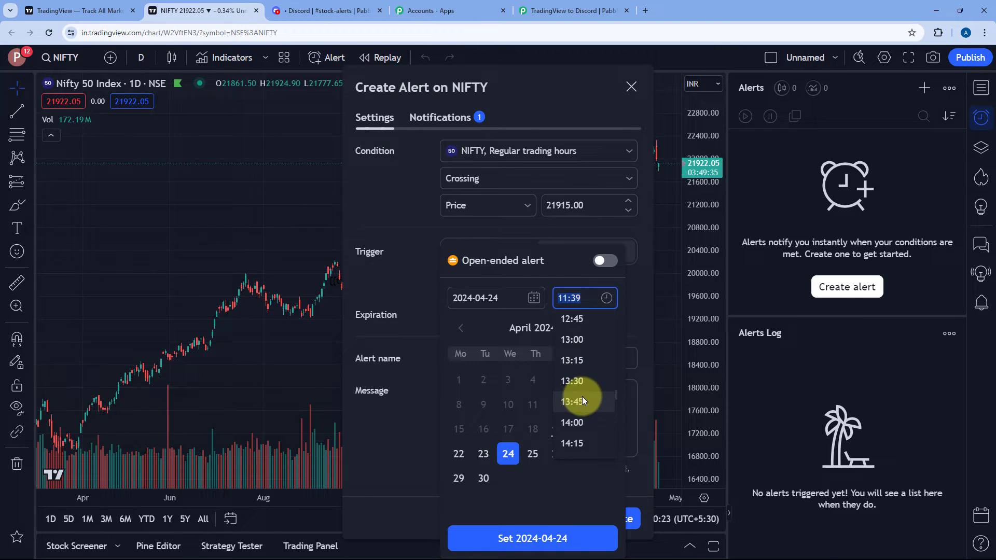
click(580, 418)
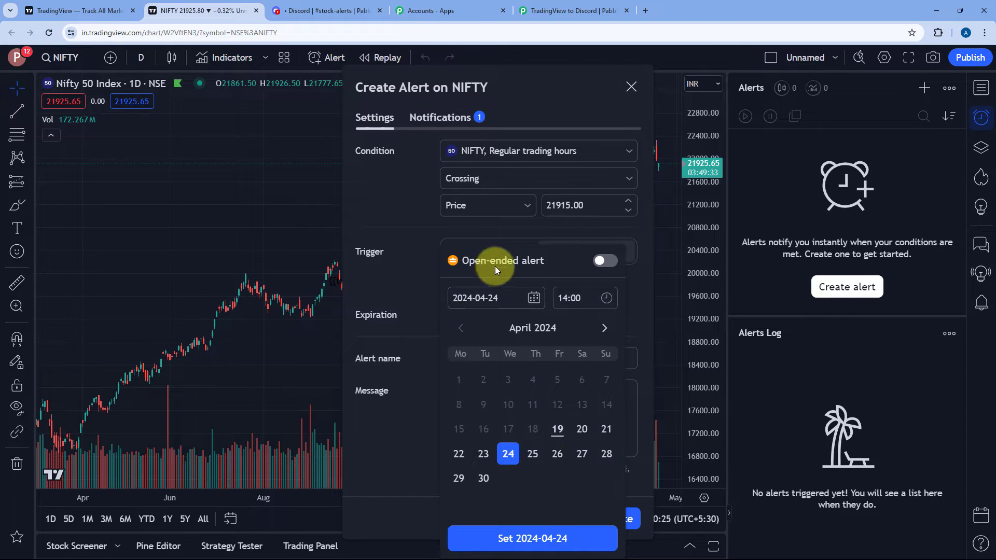
click(578, 540)
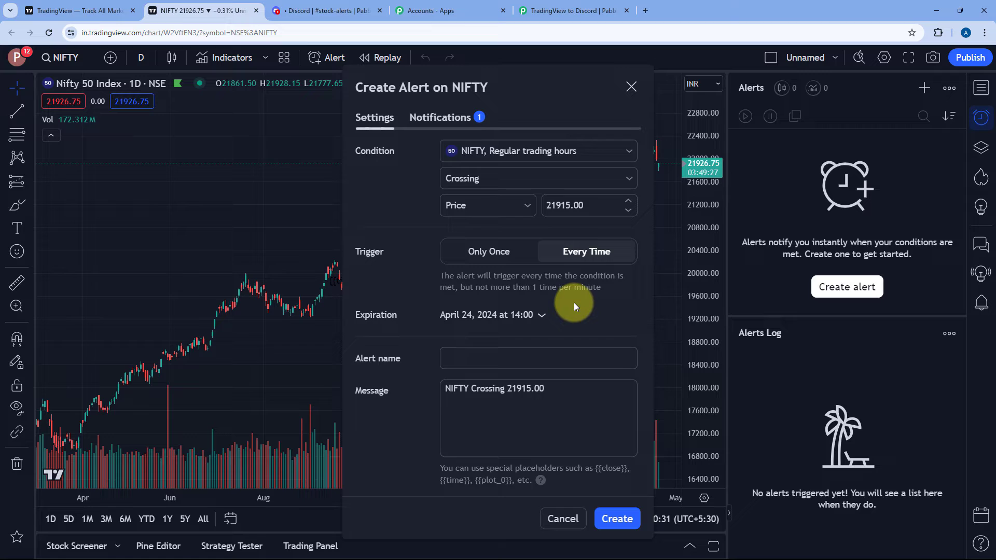
Name the alert "Nifty 50 to Discord" and reword its message to "NIFTY is Crossing 21915.00."
click(476, 364)
text(Nif)
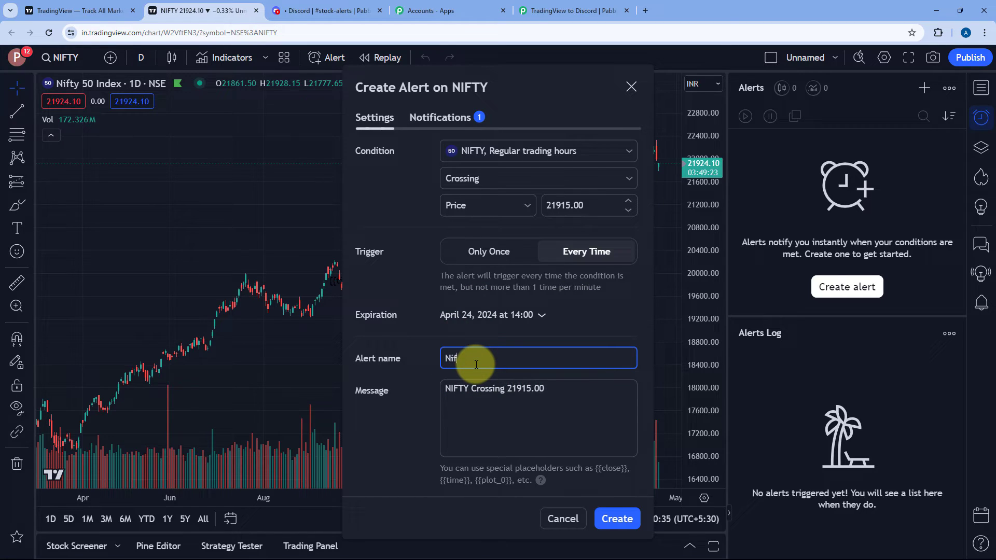
text(ty 50 to Discord)
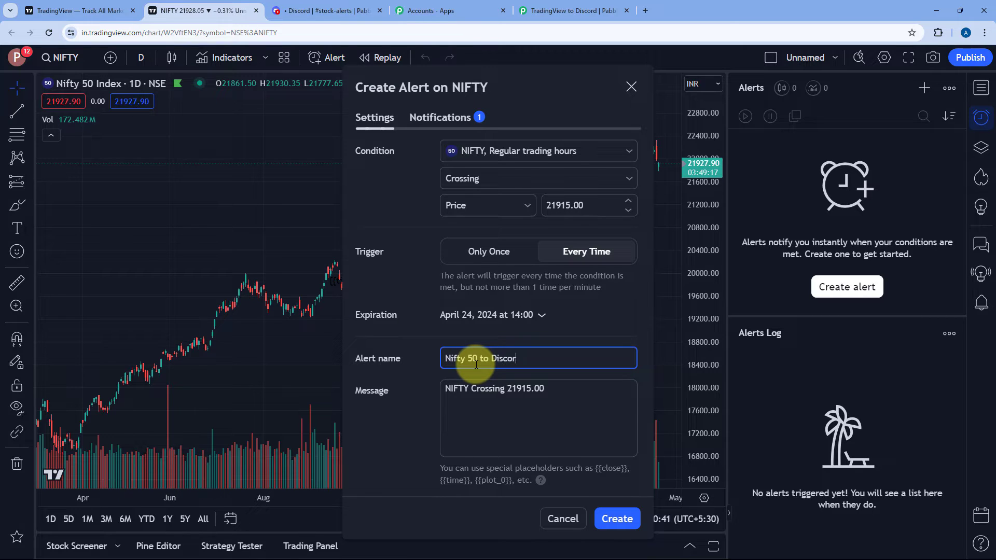
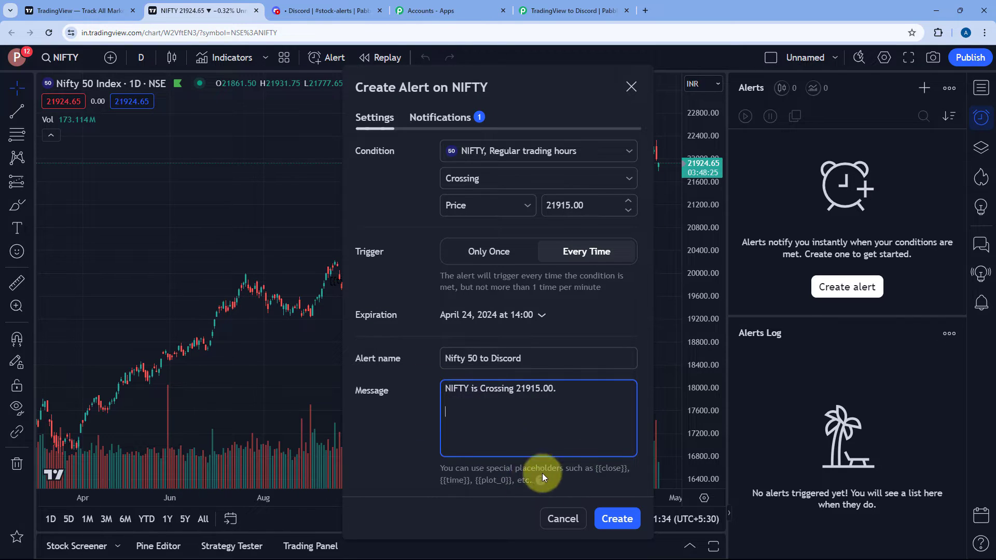
Open the help article on message placeholders, move the alert dialog clear of it, and examine the example message with variable values
click(542, 537)
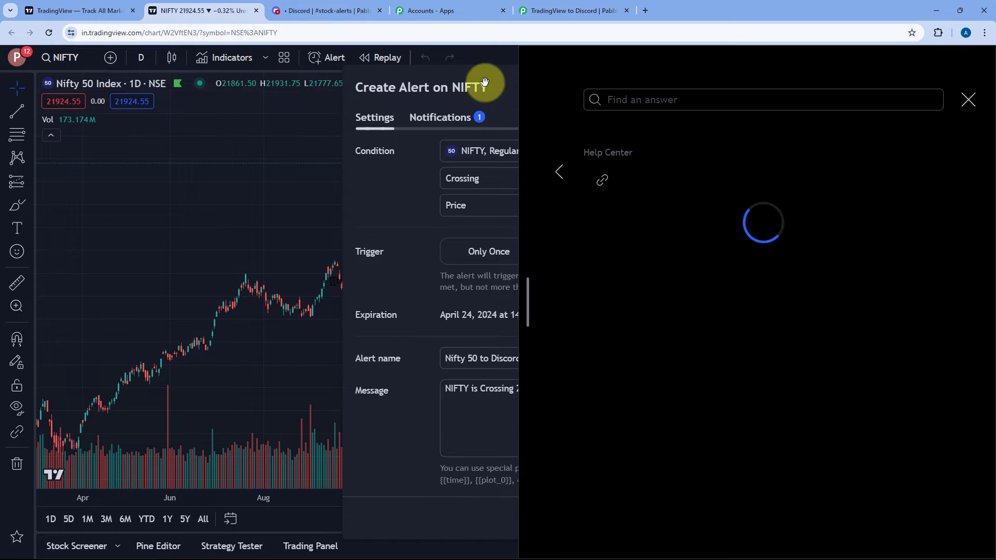
drag(500, 83, 356, 79)
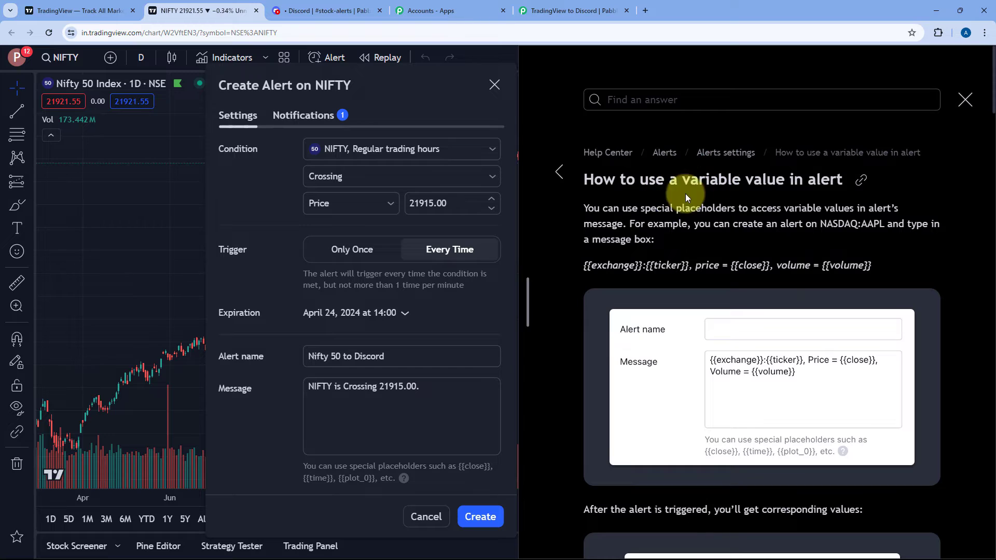
scroll(704, 197, down, 1)
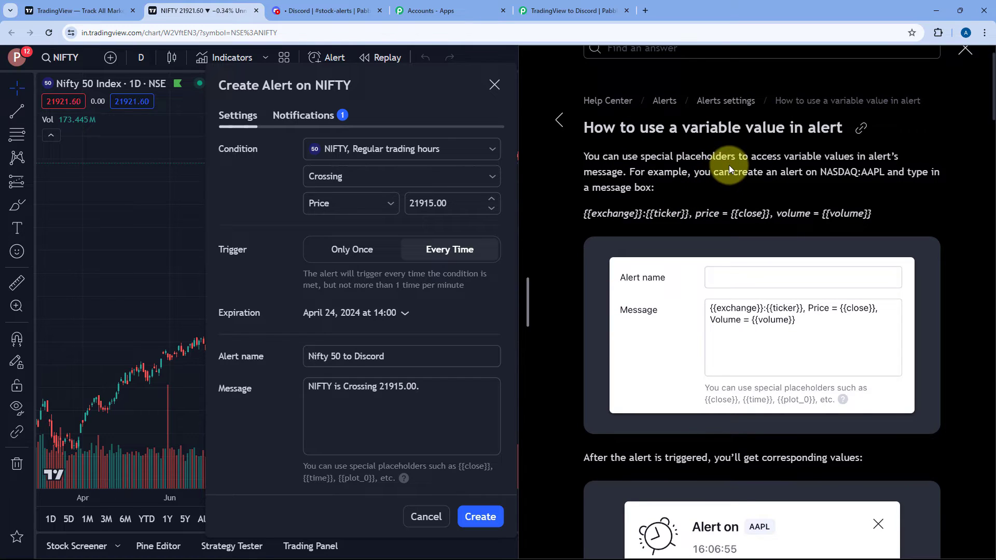
scroll(729, 165, down, 1)
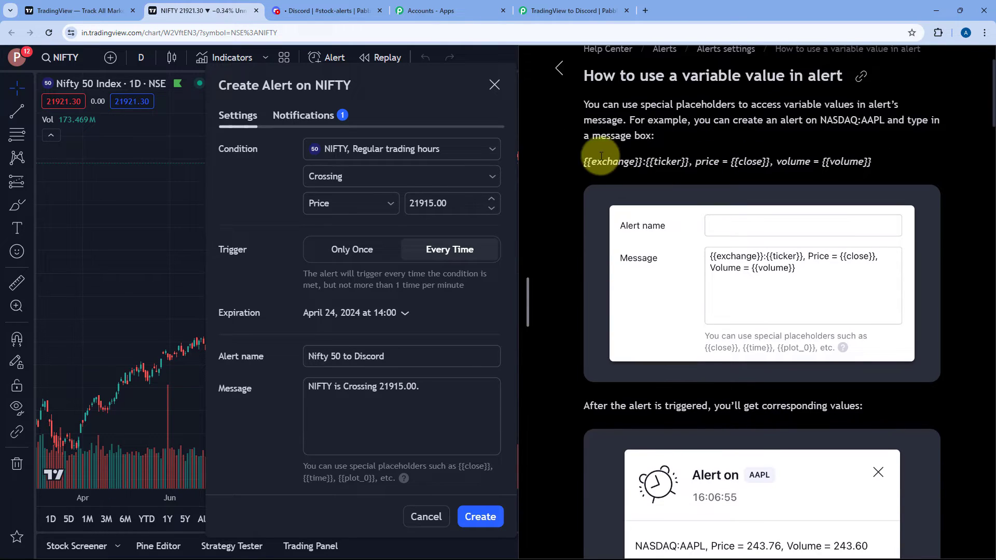
drag(573, 161, 878, 158)
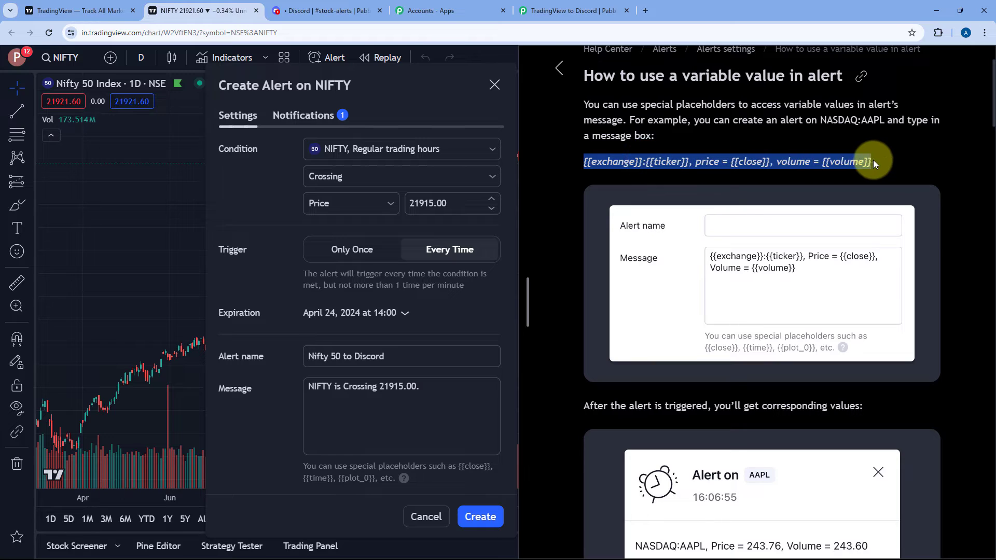
click(879, 158)
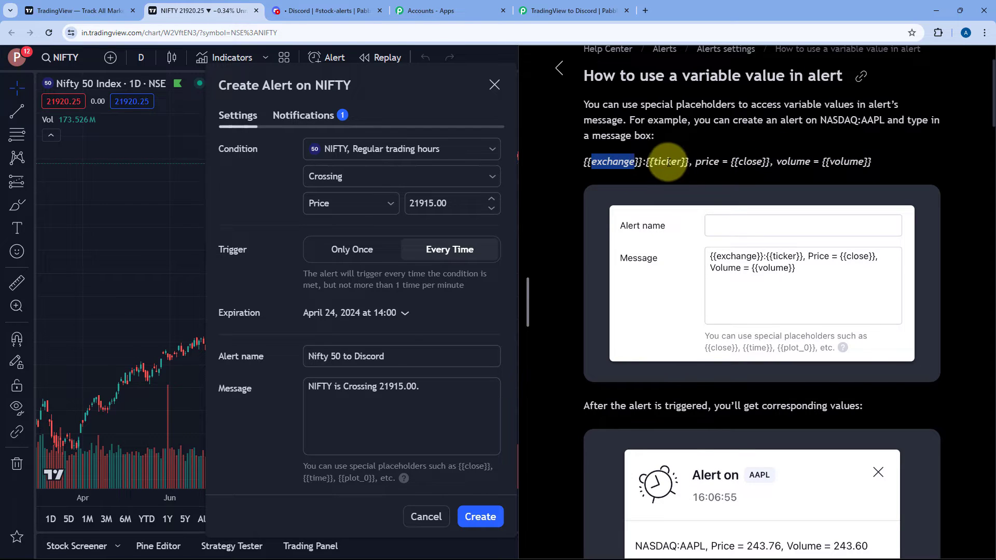
drag(653, 161, 877, 162)
click(824, 163)
click(876, 162)
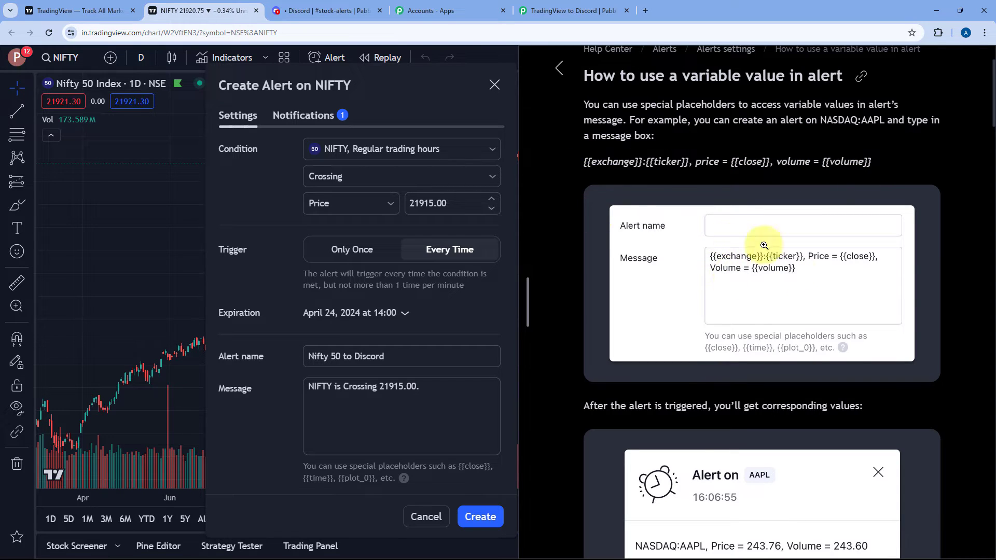
Review the help article's triggered-alert example and its list of available placeholders
scroll(658, 244, down, 5)
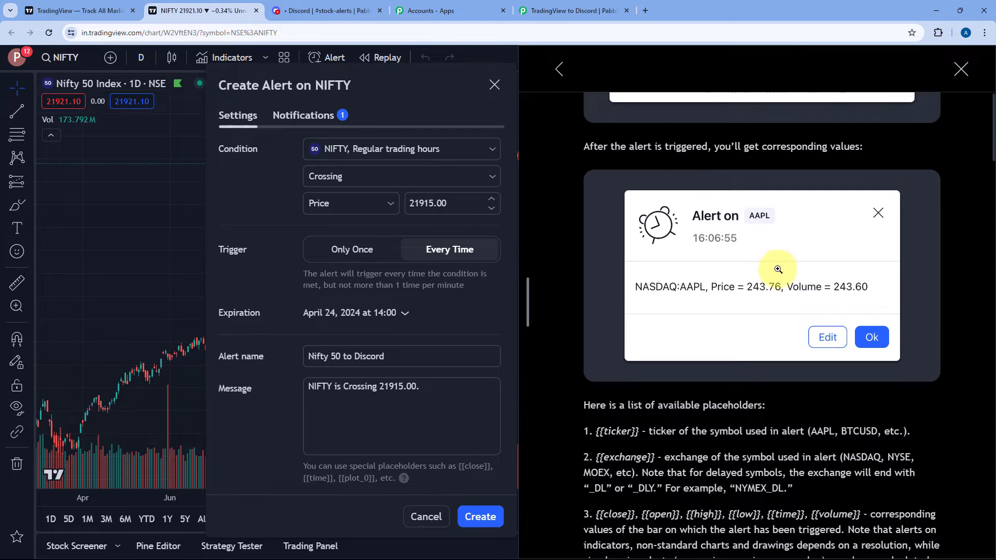
scroll(576, 244, down, 2)
scroll(566, 232, down, 3)
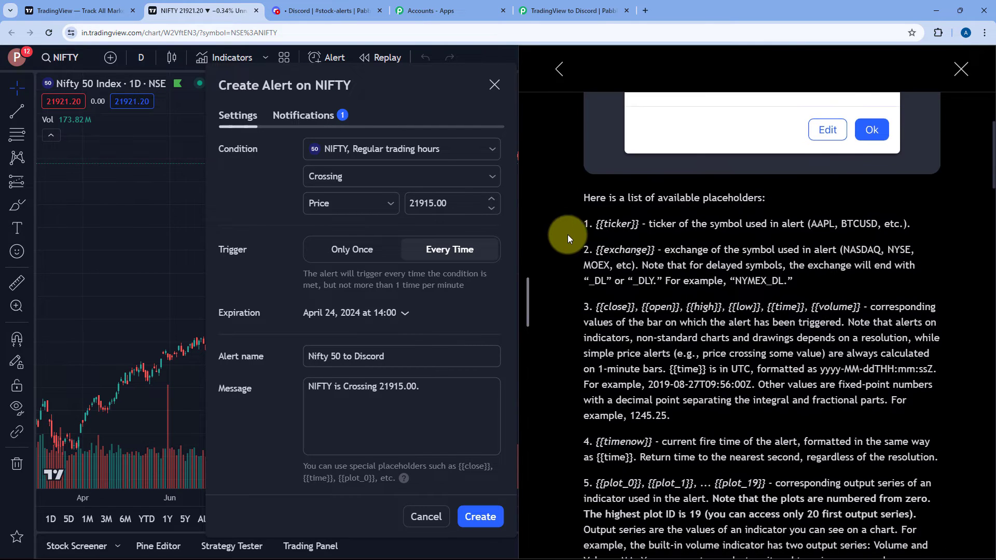
drag(661, 149, 768, 148)
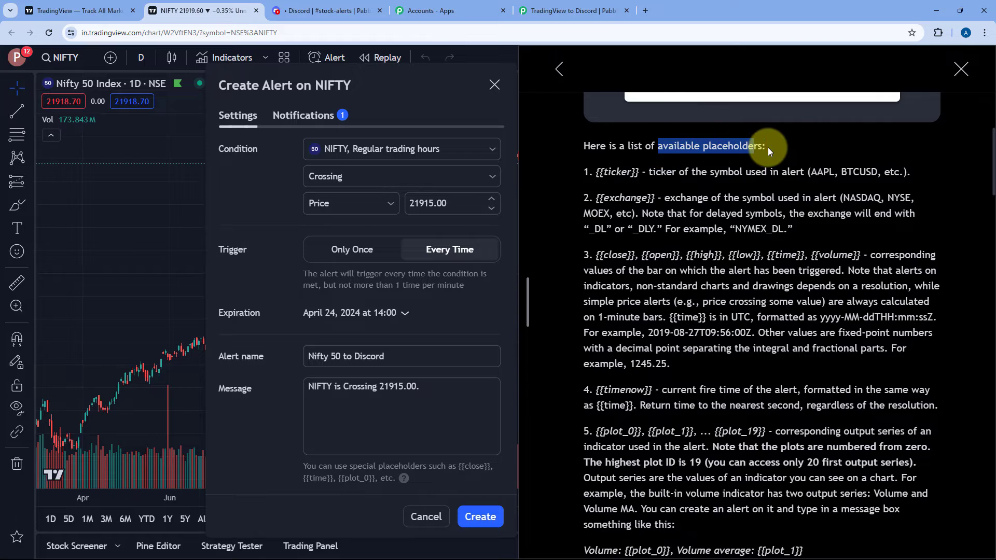
click(589, 205)
scroll(589, 218, down, 6)
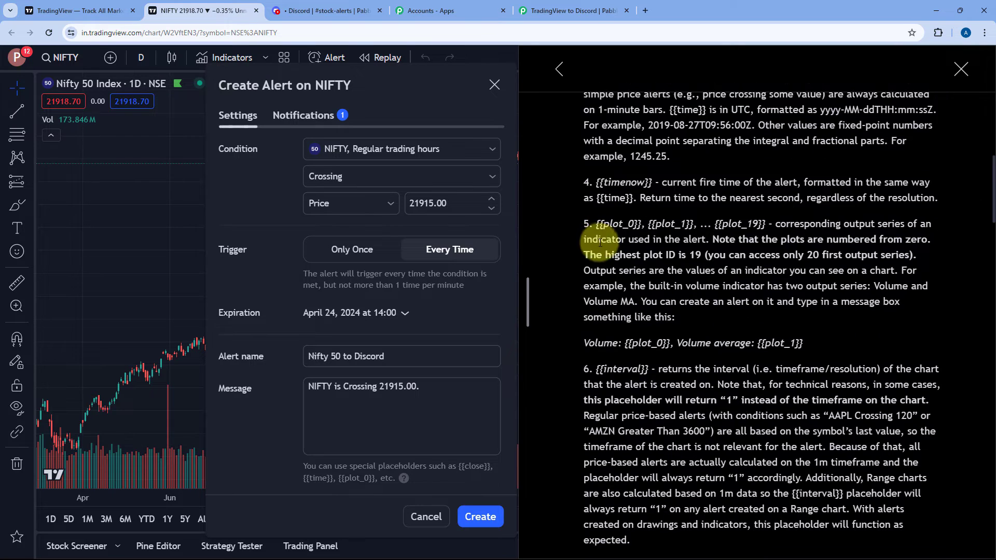
scroll(593, 306, down, 3)
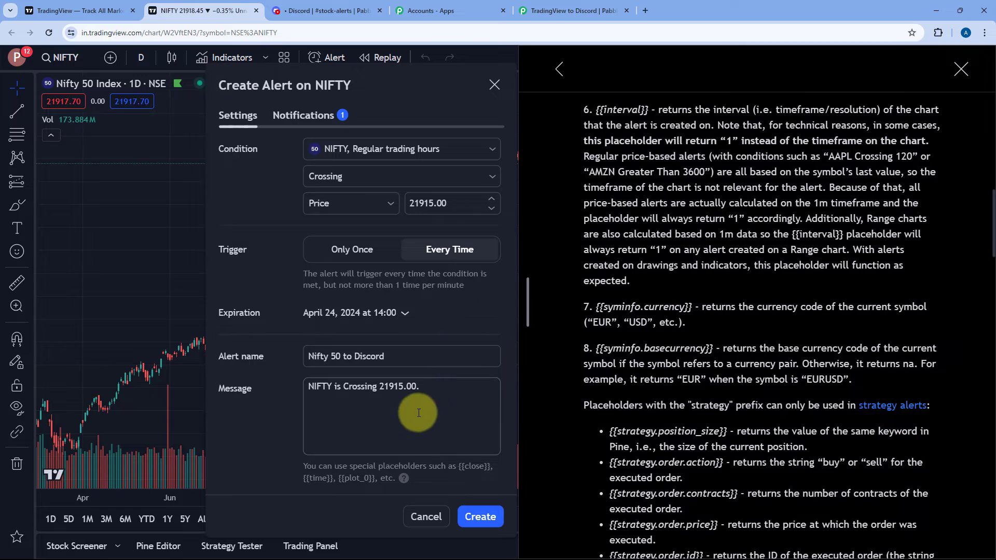
scroll(737, 285, up, 10)
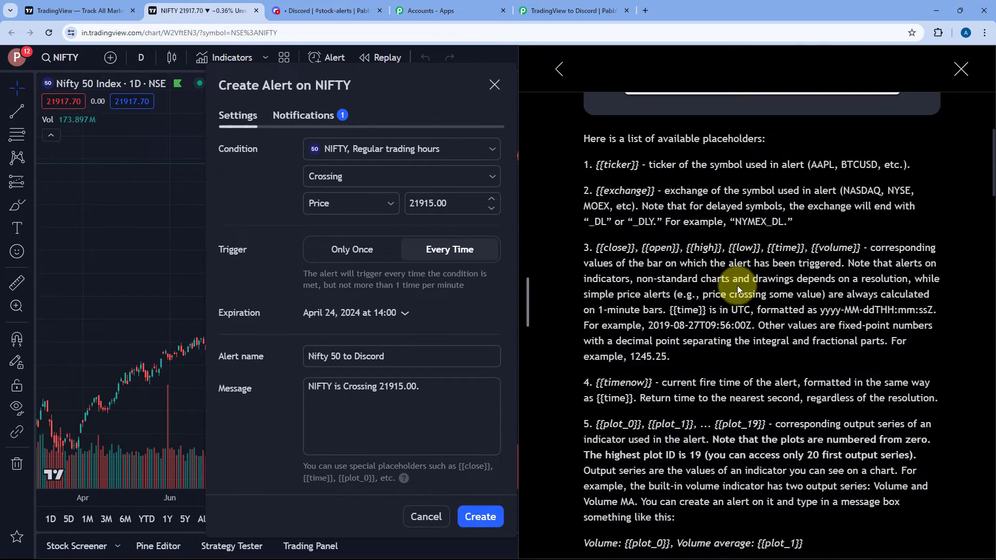
scroll(737, 285, up, 4)
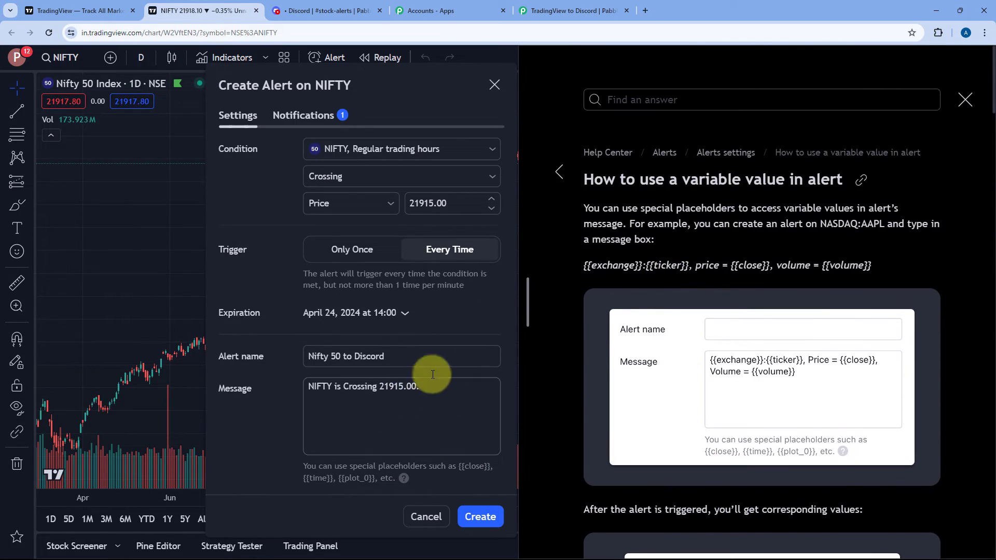
Copy the example line "{{exchange}}:{{ticker}}, price = {{close}}, volume = {{volume}}" from the article into the alert message below its first line
drag(585, 266, 872, 265)
right_click(834, 272)
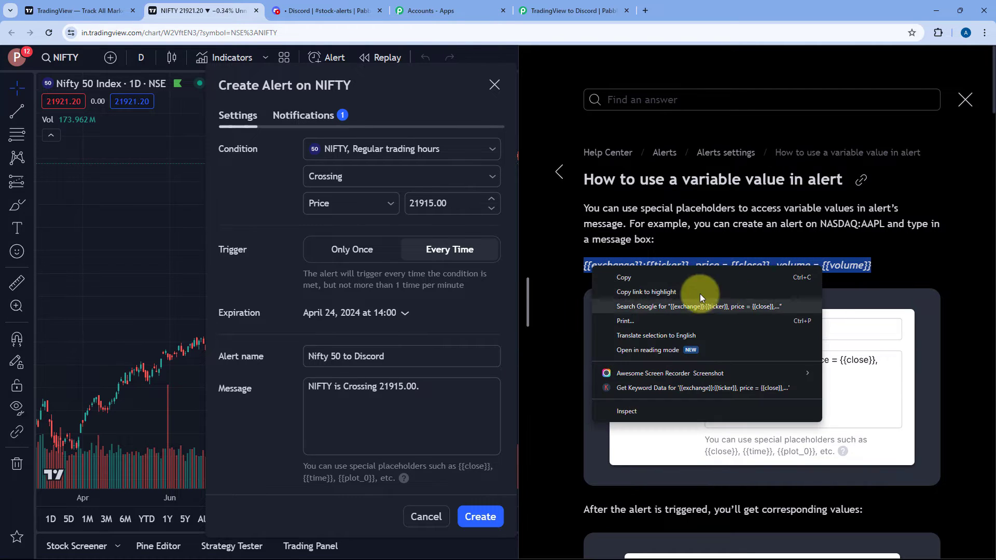
click(690, 280)
click(334, 409)
right_click(334, 409)
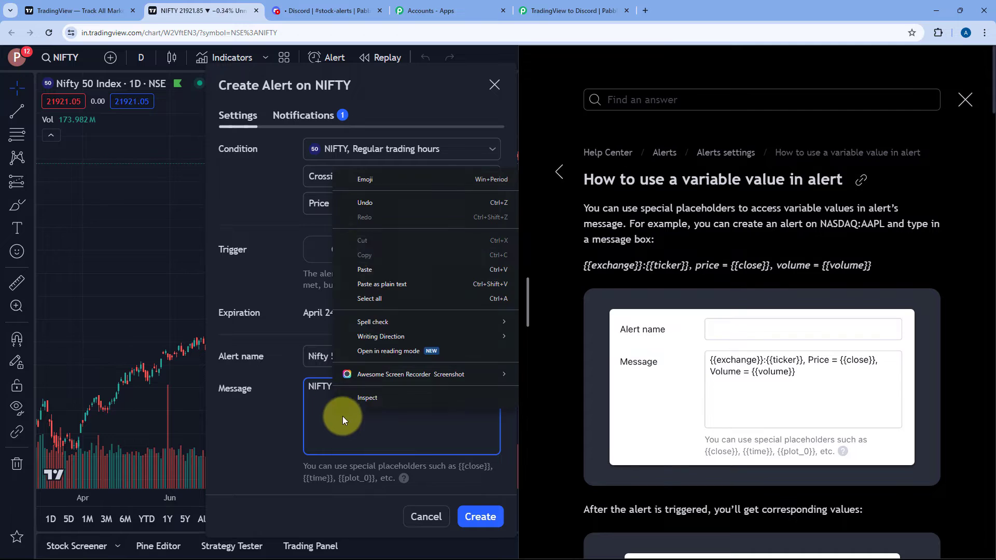
click(375, 263)
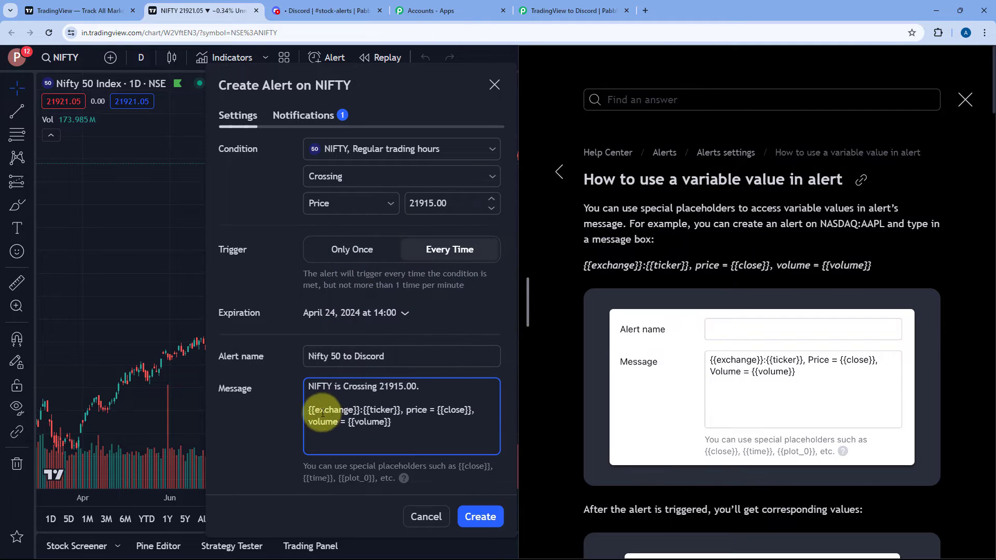
Capitalize "Price" and "Volume" in the alert message's placeholder line, close the help article, and move the alert dialog clear of the sidebar
drag(315, 410, 393, 410)
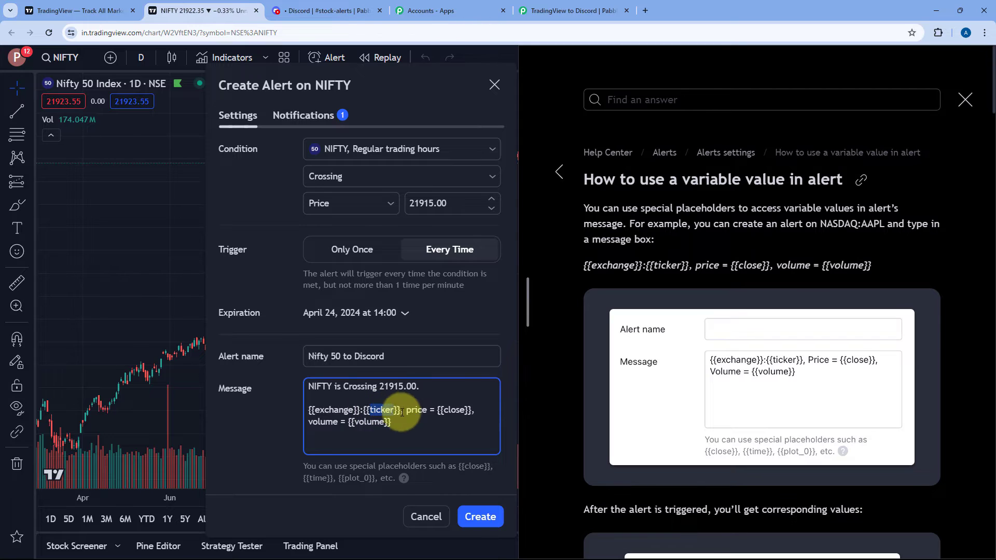
click(407, 410)
double_click(442, 411)
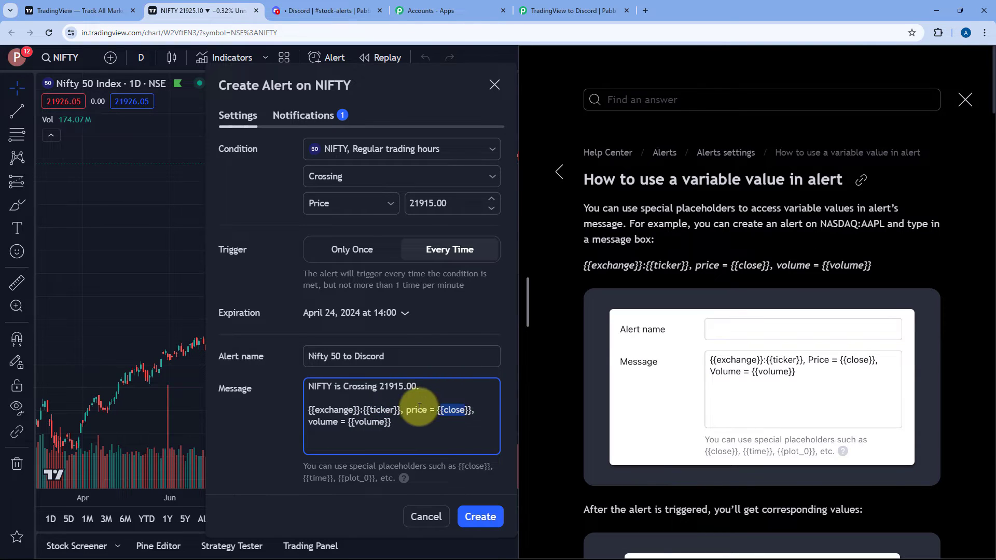
click(411, 413)
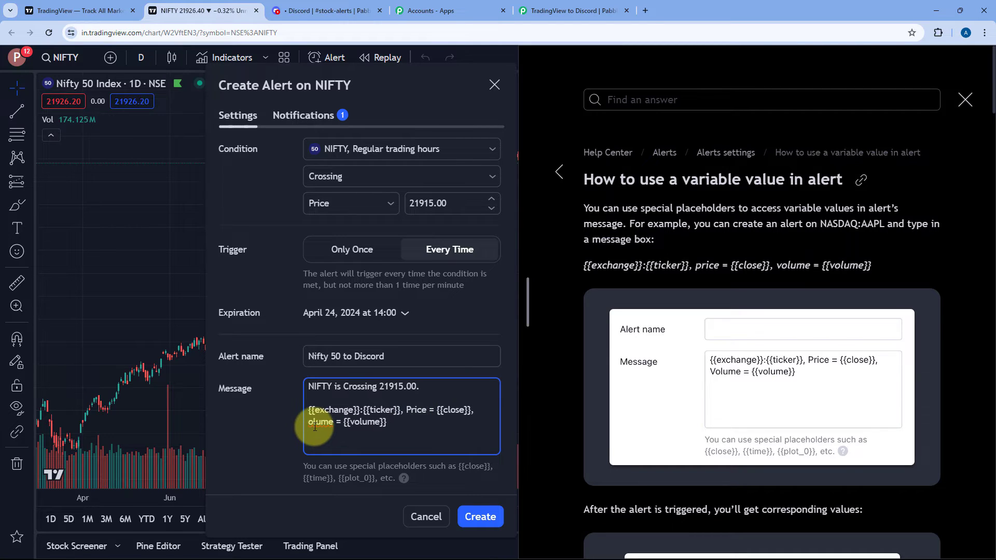
text(V)
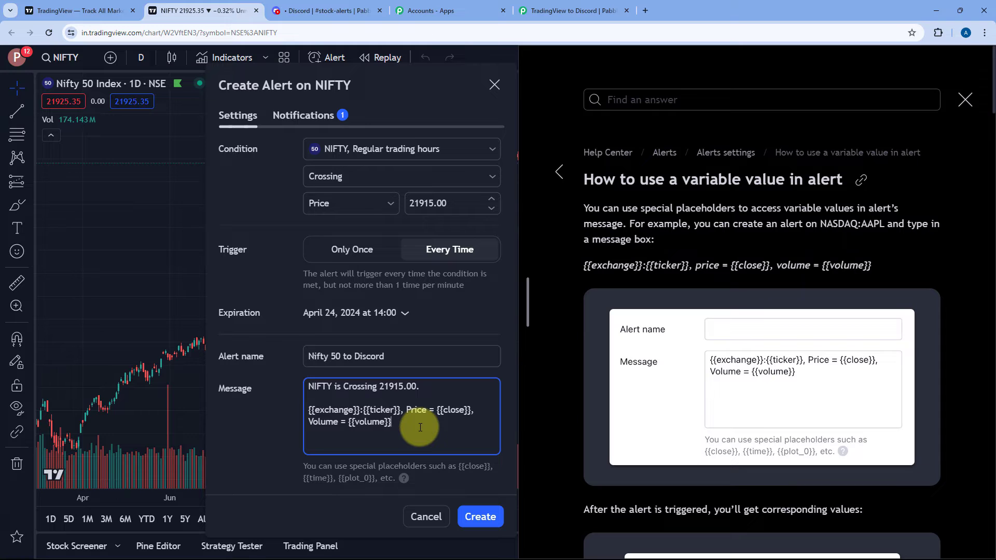
click(961, 98)
drag(498, 73, 552, 104)
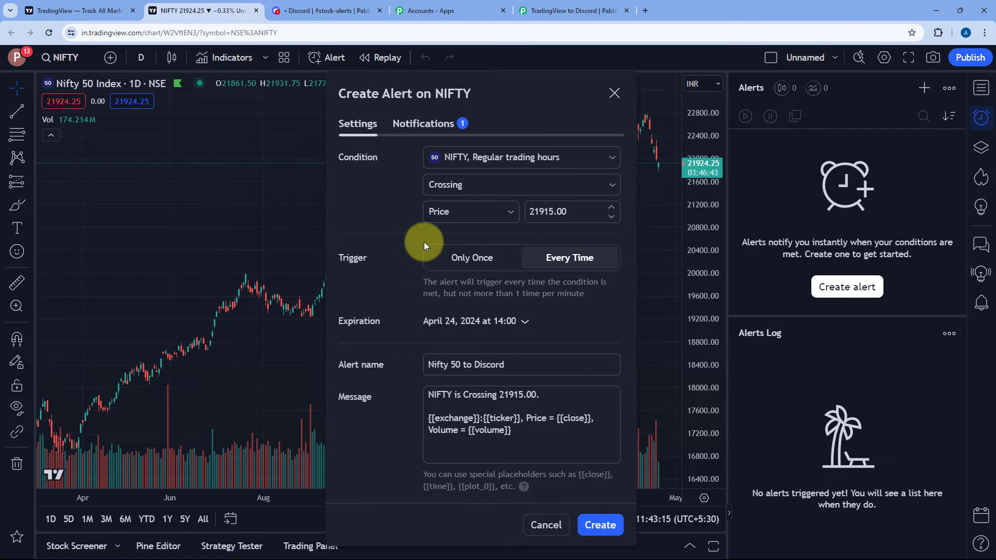
Enable the Webhook URL notification for the NIFTY alert
click(567, 6)
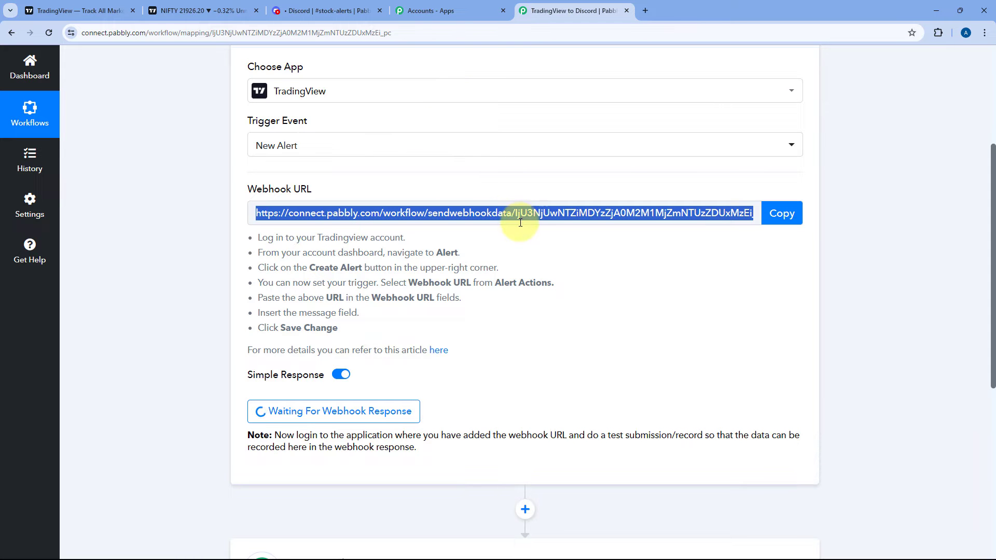
click(83, 10)
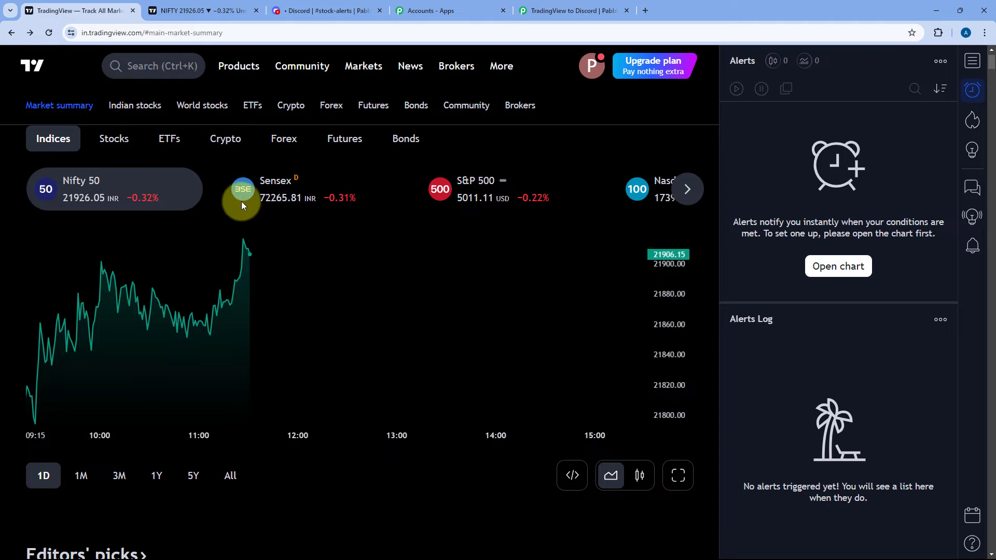
click(202, 11)
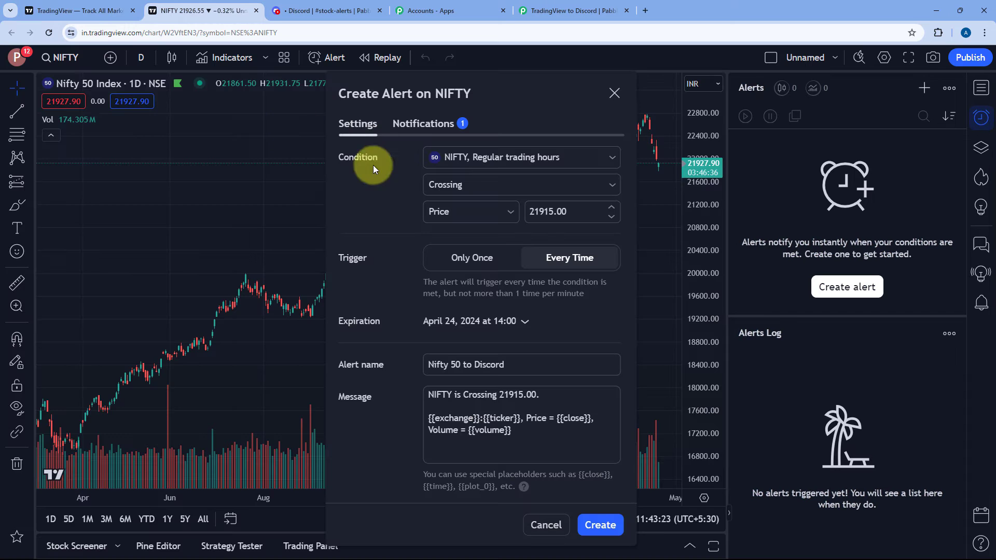
click(428, 129)
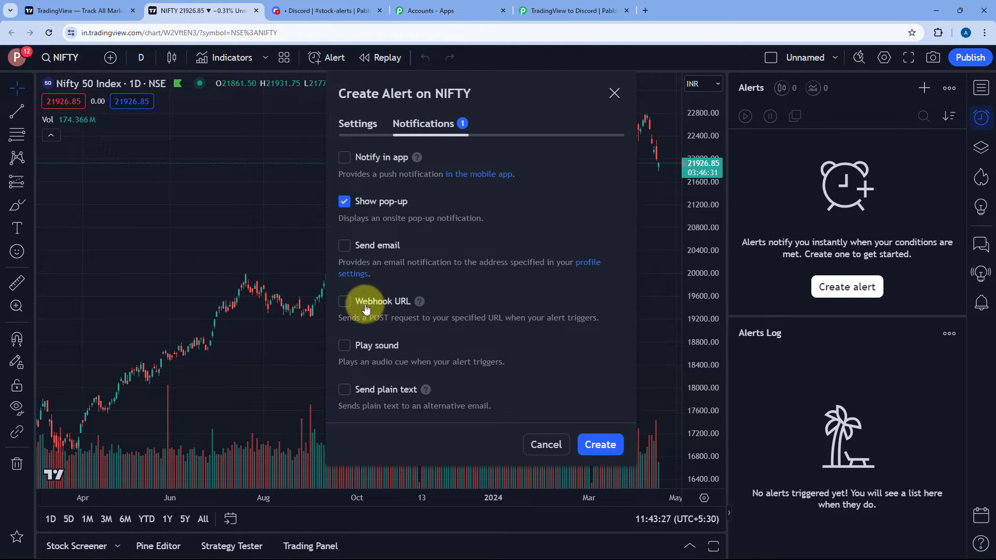
click(344, 305)
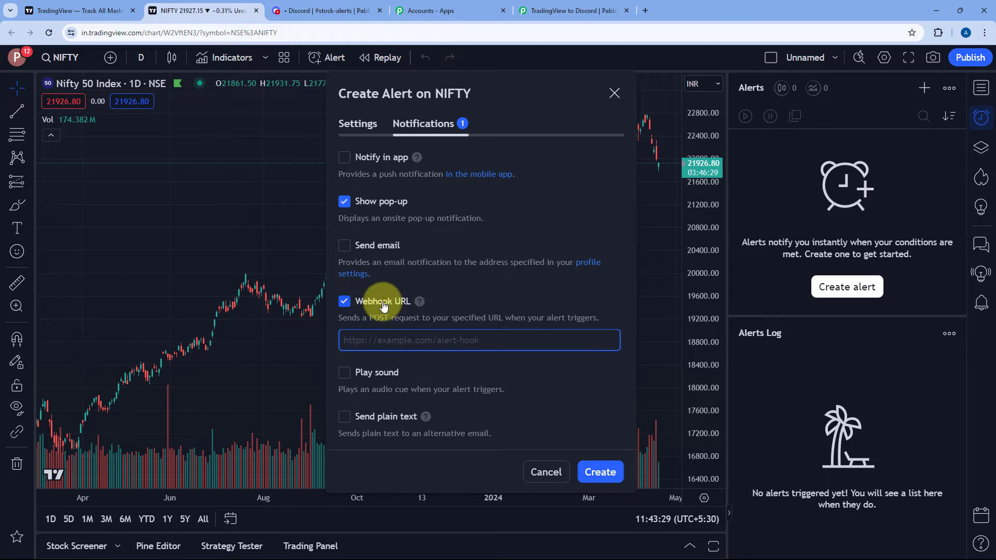
Copy the TradingView trigger's webhook URL from Pabbly Connect into the alert's Webhook URL field in TradingView, and create the alert
click(571, 10)
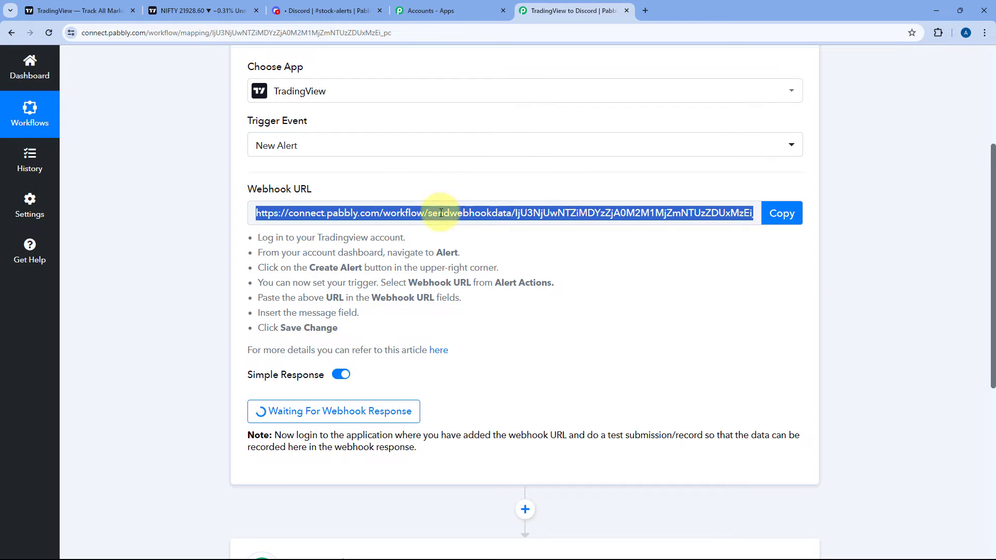
click(773, 213)
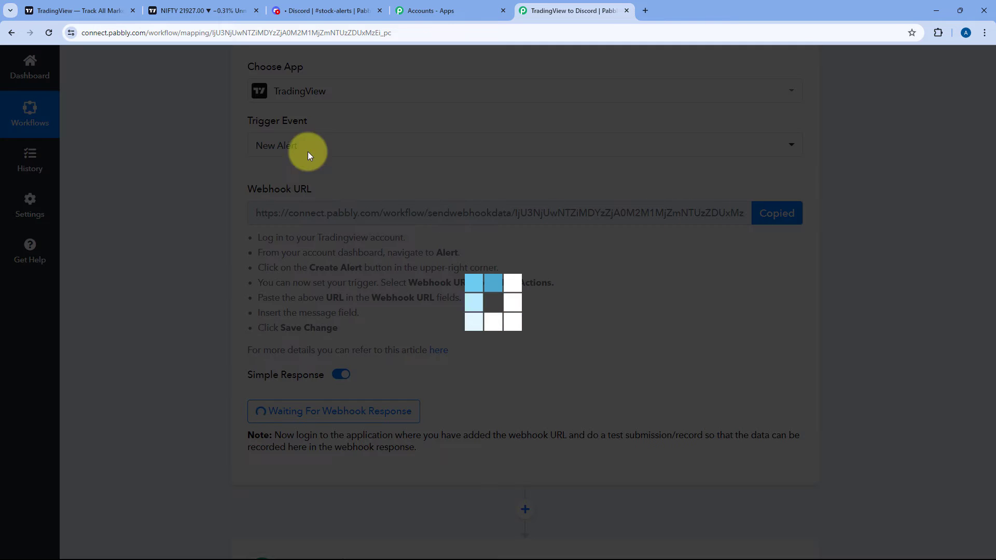
click(183, 6)
right_click(384, 338)
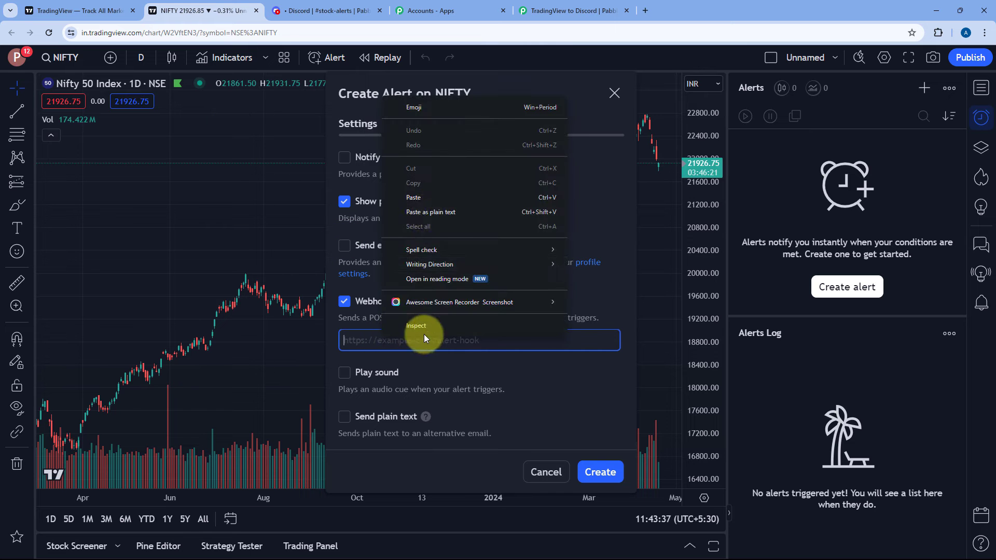
click(423, 203)
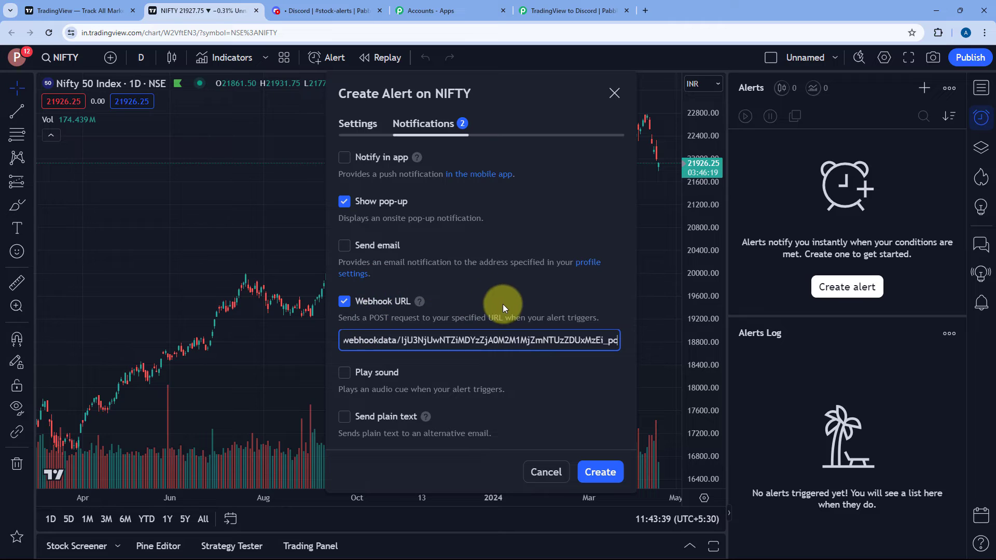
click(608, 472)
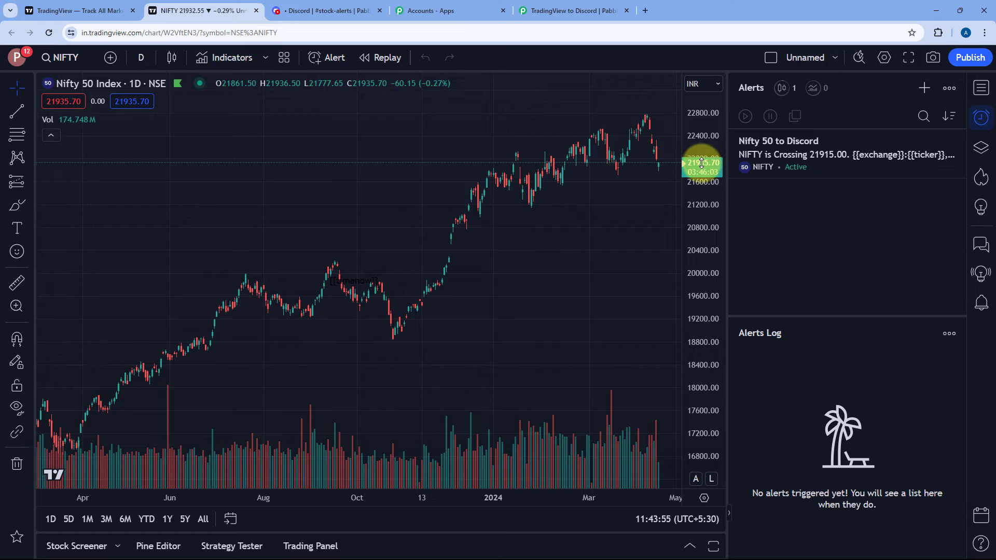
Edit the "Nifty 50 to Discord" alert to use a crossing price of 21930.00 in both its condition and message, and save it
double_click(811, 156)
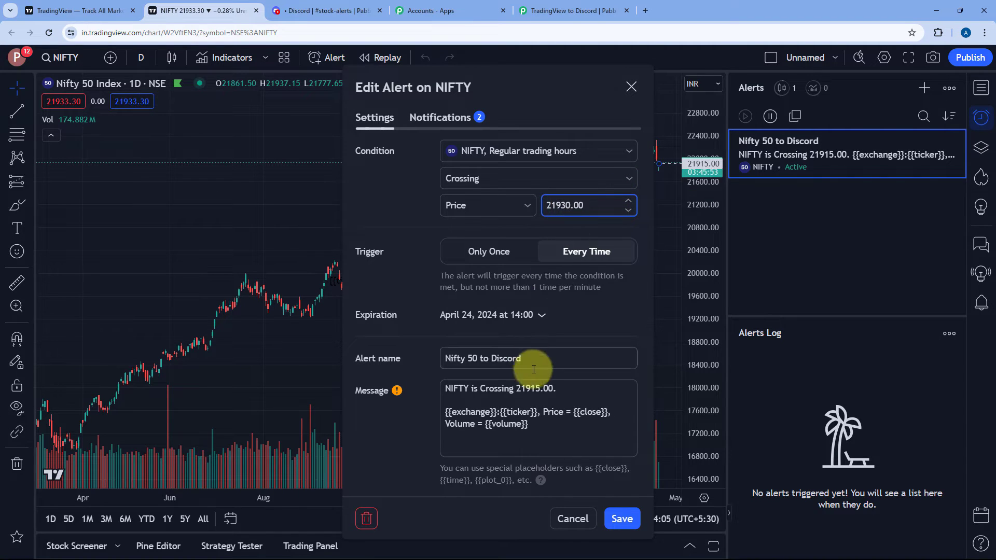
click(539, 390)
key(BackSpace)
key(BackSpace)
text(30)
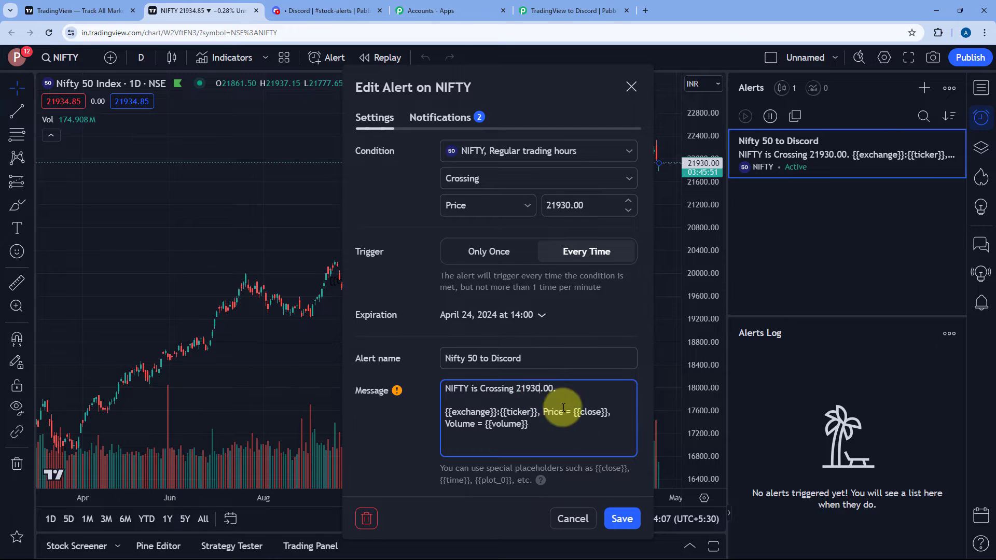
click(622, 518)
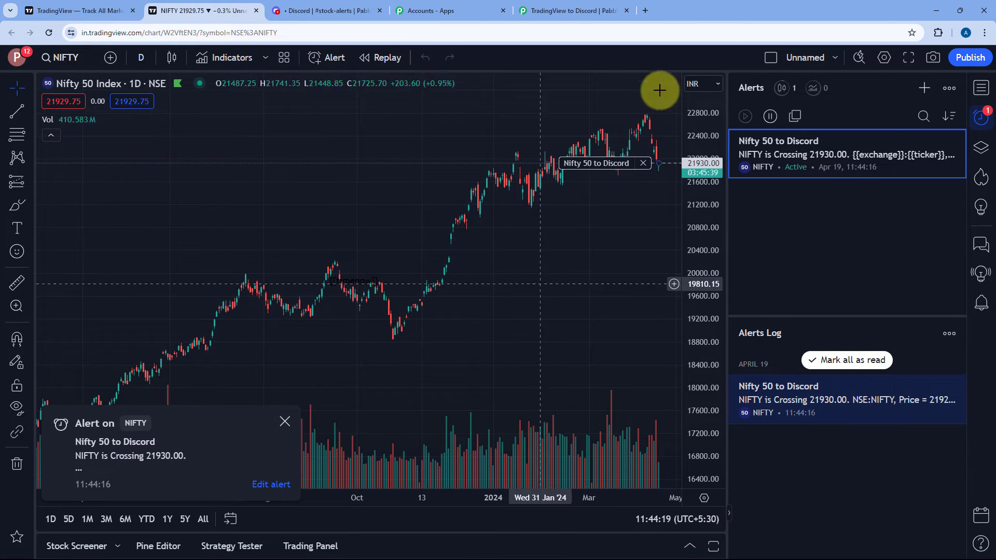
Switch to the Pabbly Connect workflow, enlarge the received response's value box, and examine its message, ticker, price and volume
mouse_move(813, 155)
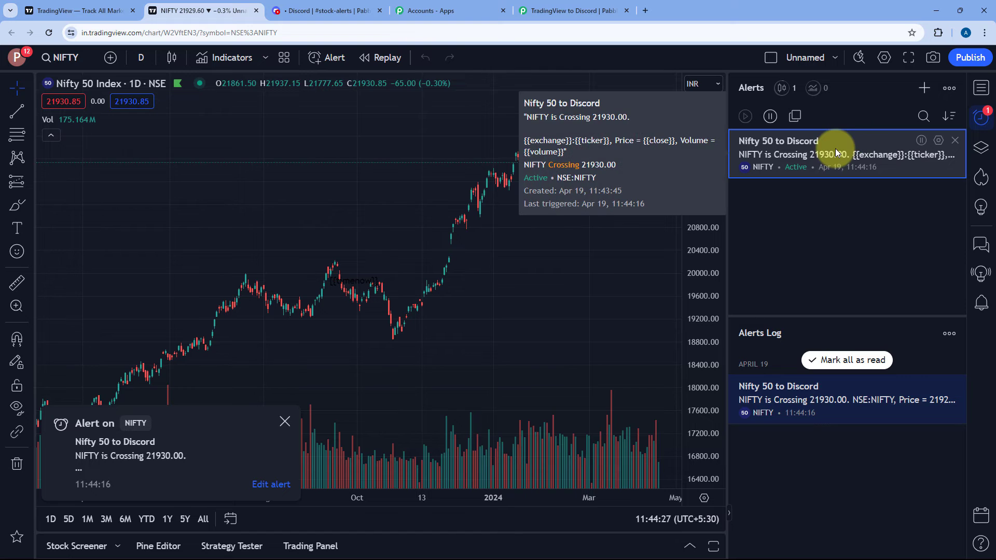
click(575, 10)
scroll(200, 282, down, 2)
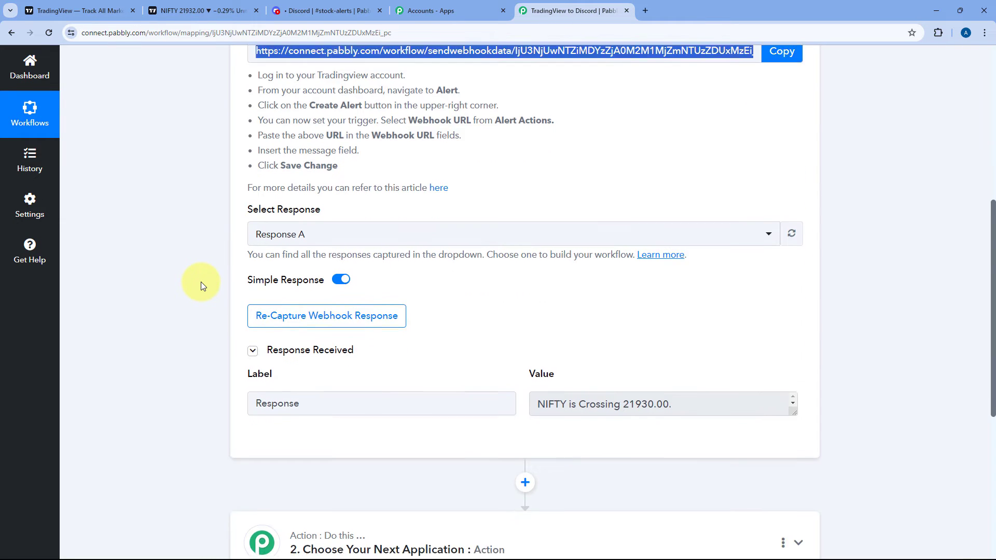
scroll(201, 282, down, 4)
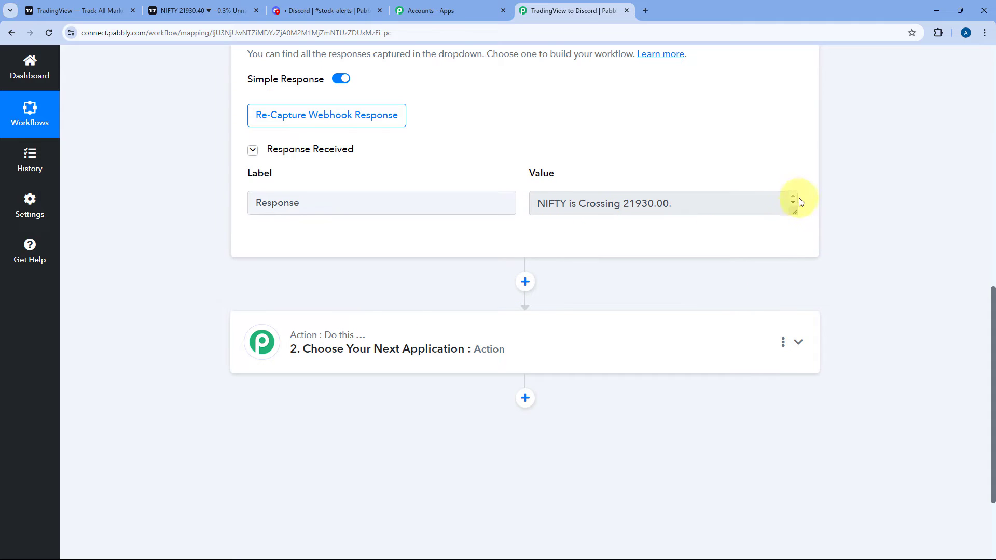
drag(789, 209, 784, 266)
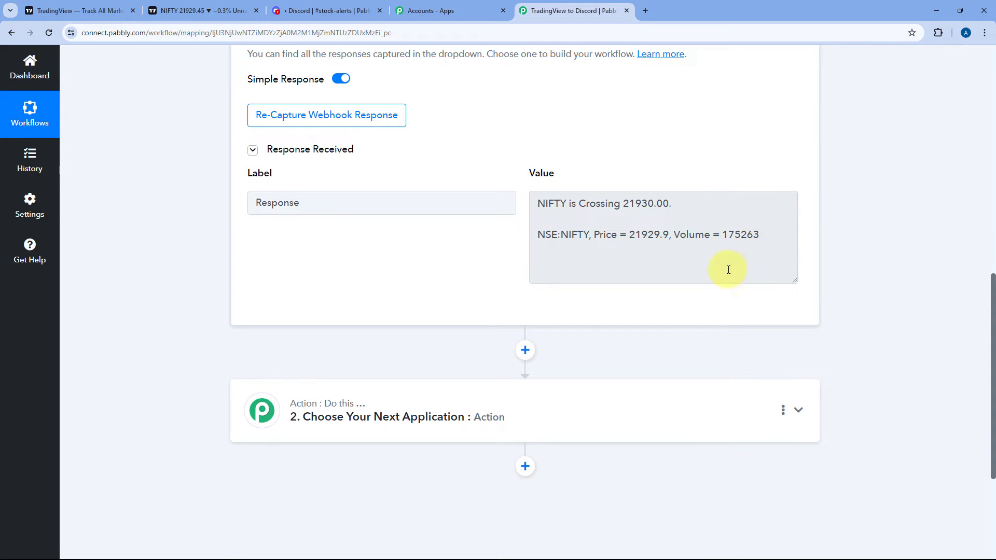
drag(537, 203, 674, 201)
drag(537, 234, 583, 235)
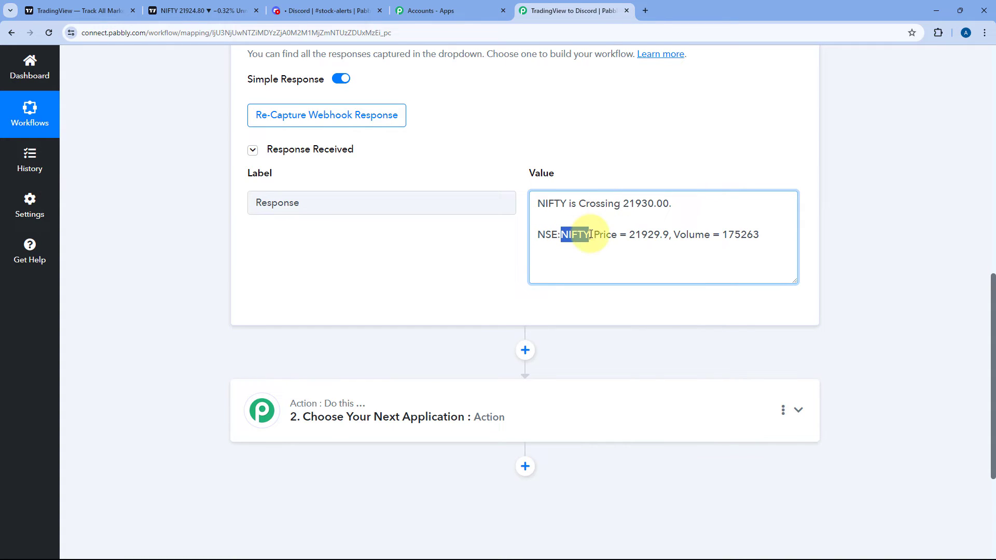
drag(630, 235, 669, 235)
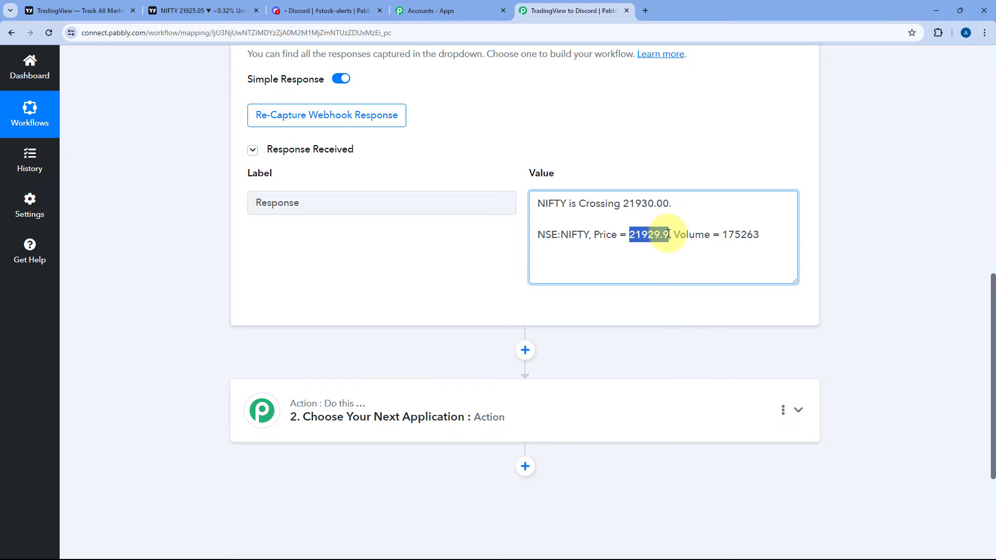
drag(722, 235, 759, 235)
click(764, 236)
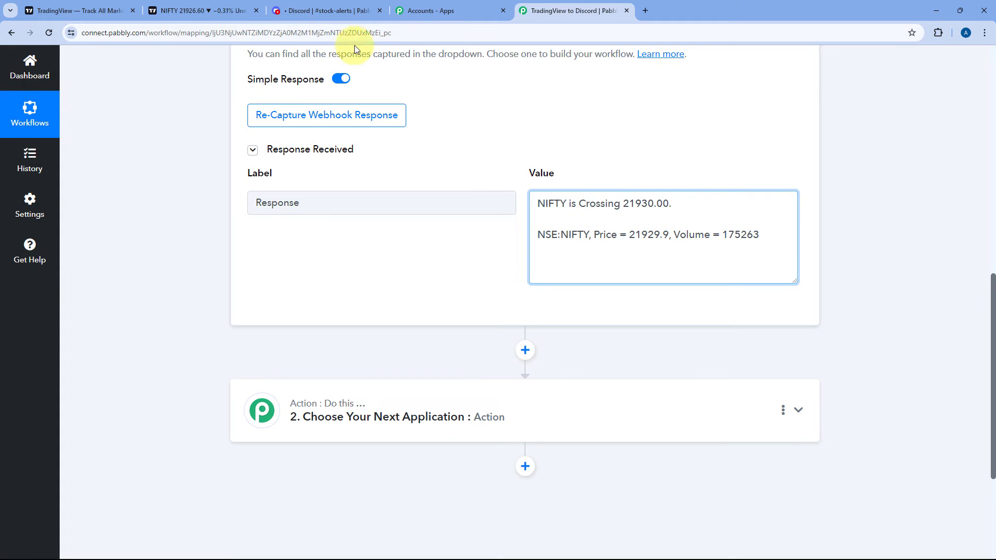
Compare the alert in TradingView with the response captured in Pabbly Connect, and view the Discord stock-alerts channel
click(240, 6)
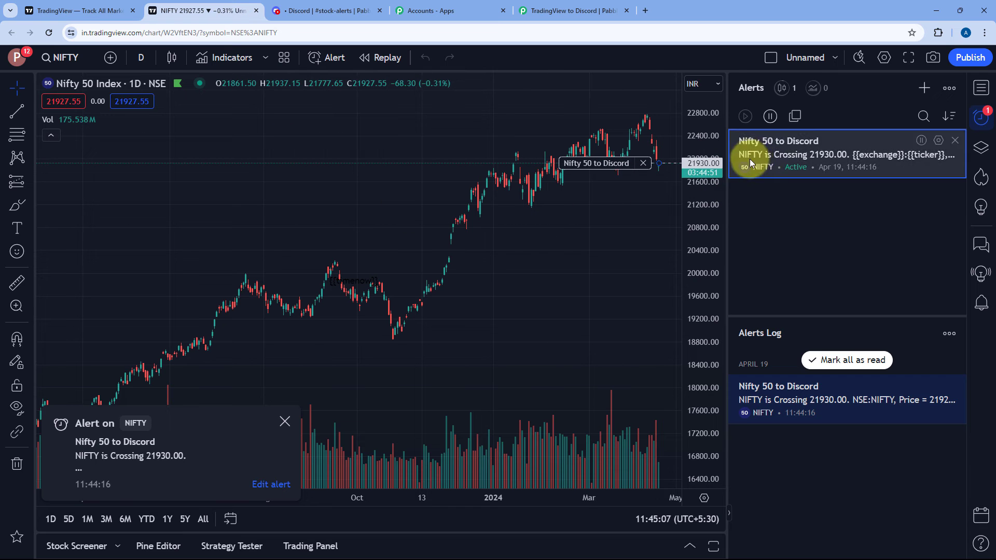
click(575, 11)
click(482, 142)
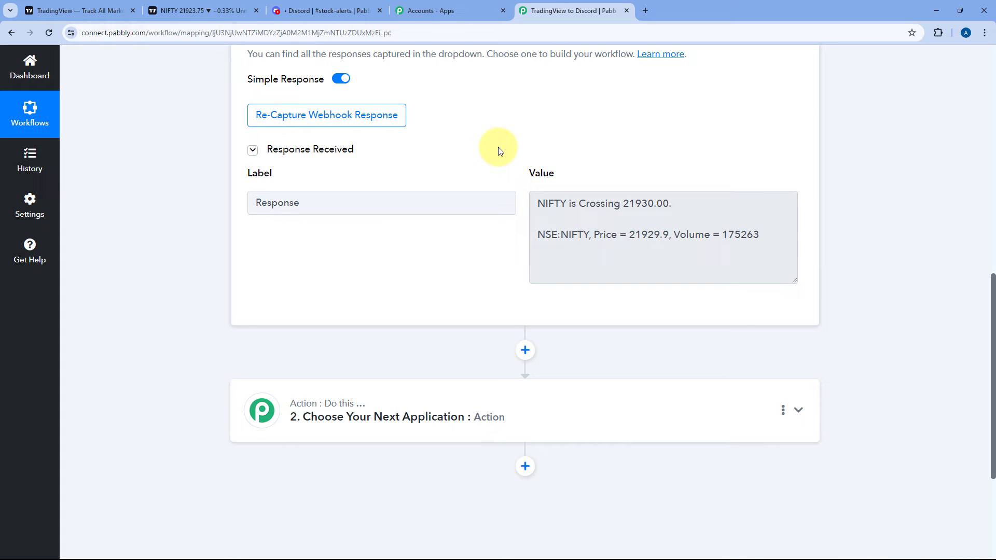
scroll(500, 151, up, 1)
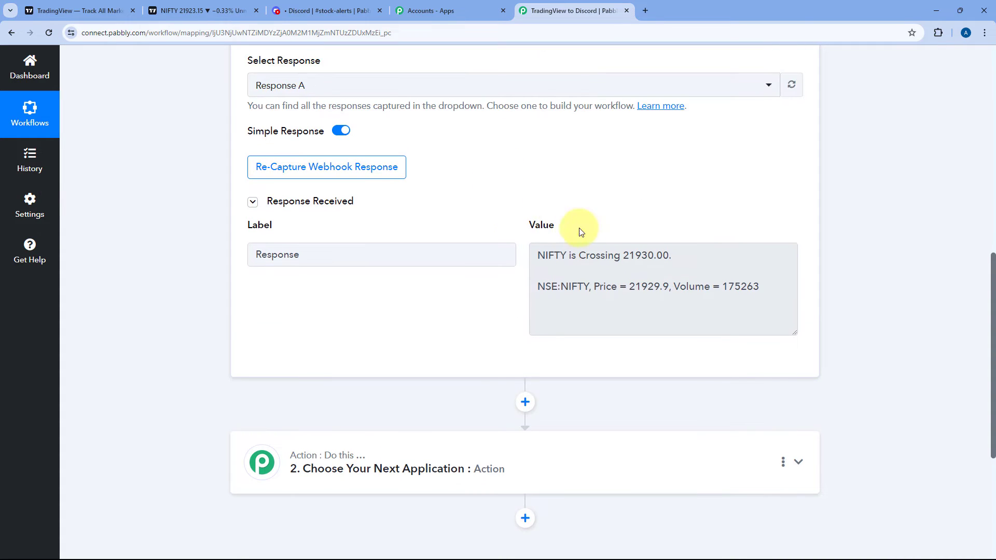
scroll(521, 250, down, 2)
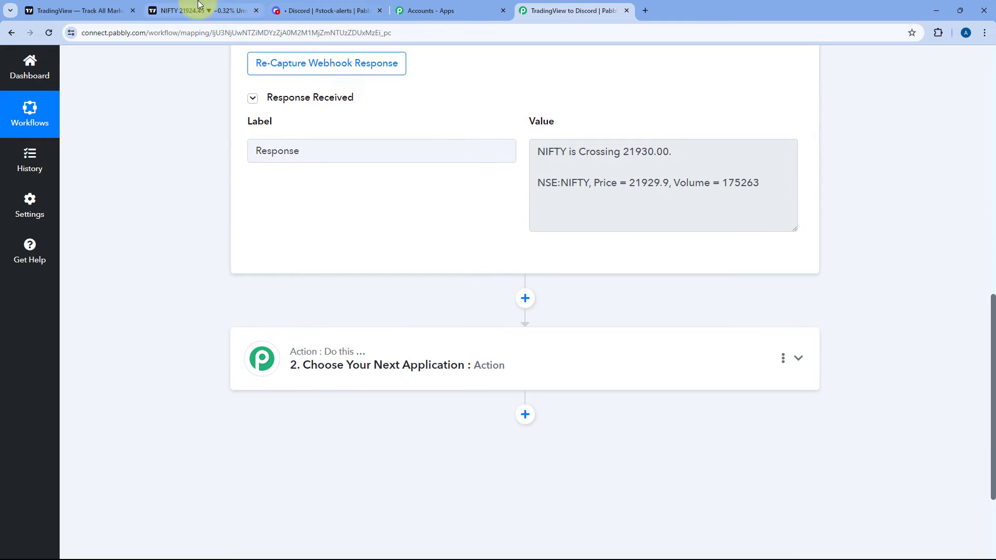
click(312, 10)
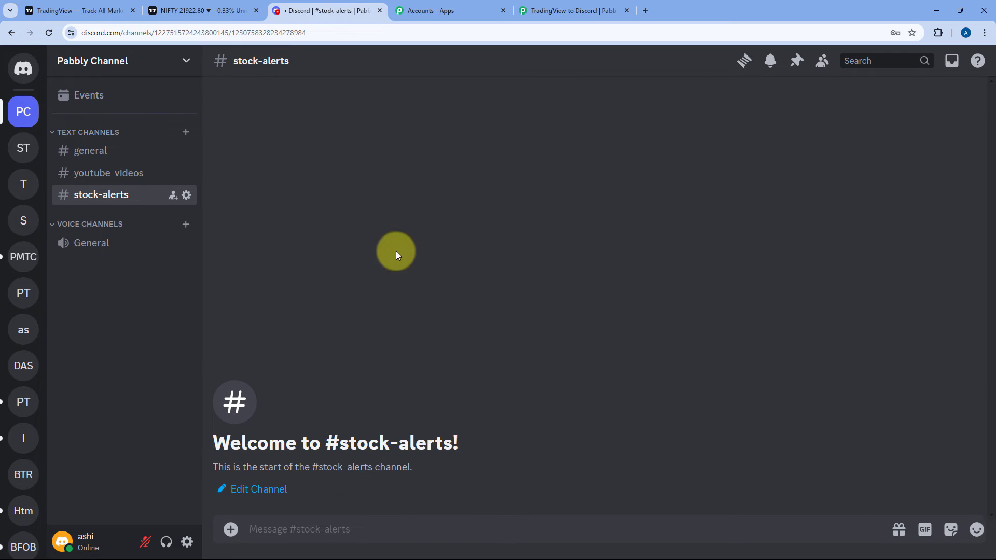
Return to the Pabbly Connect workflow, search the apps for "Disco", and choose Discord as the app for action step 2
click(569, 10)
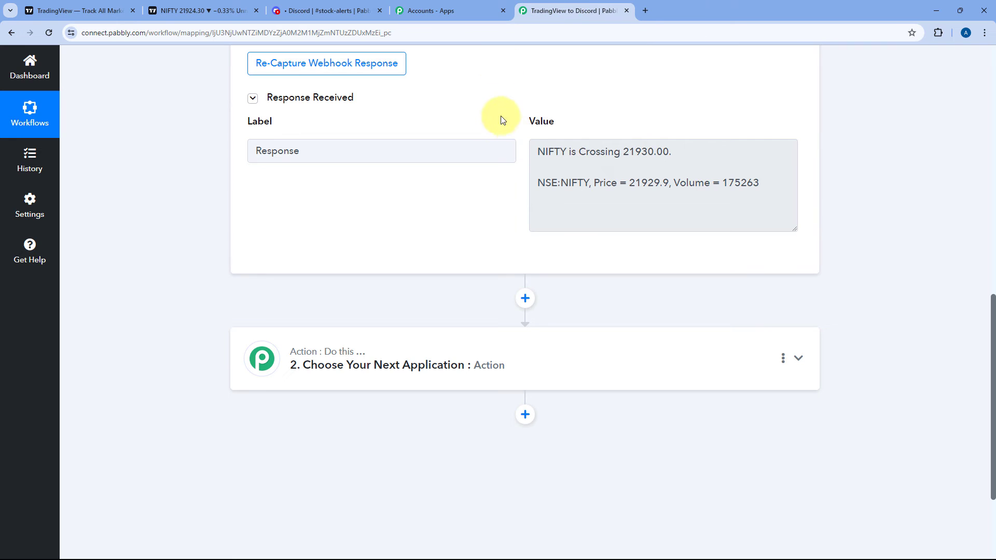
scroll(506, 114, down, 3)
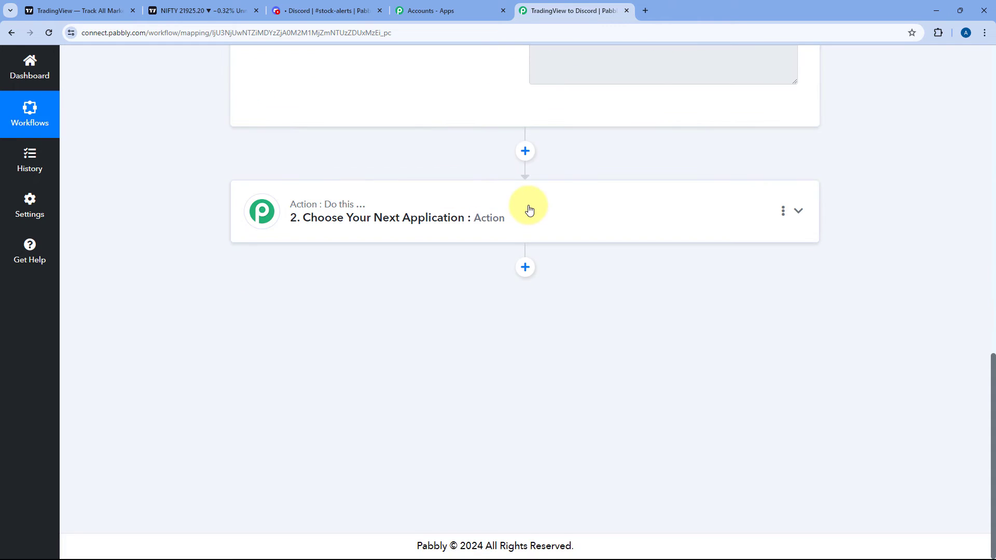
click(529, 207)
scroll(295, 223, up, 4)
click(303, 270)
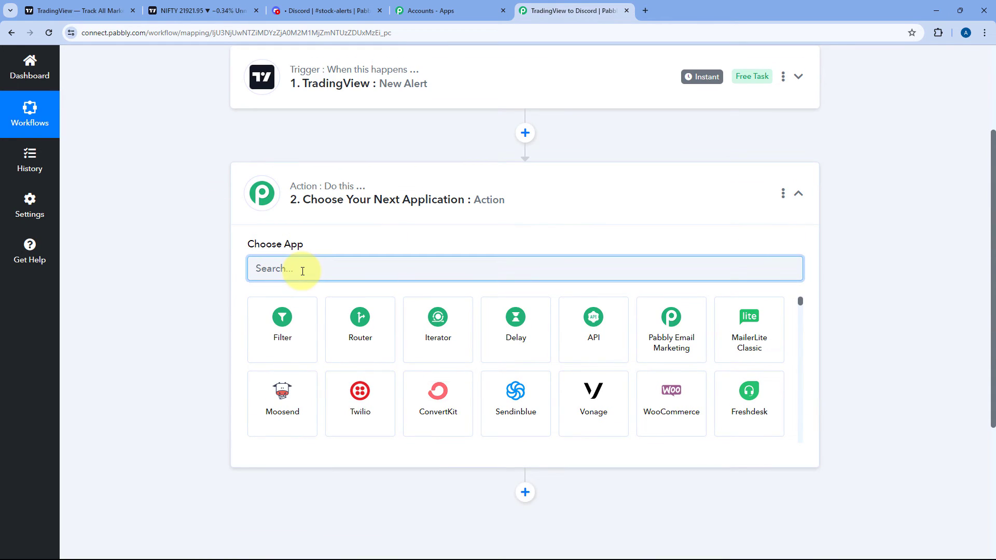
text(Disco)
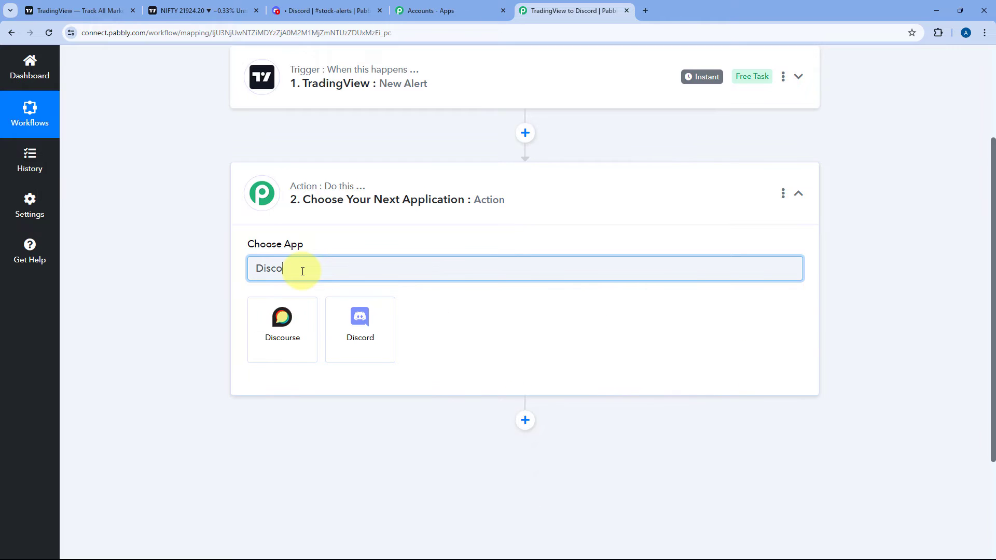
click(371, 334)
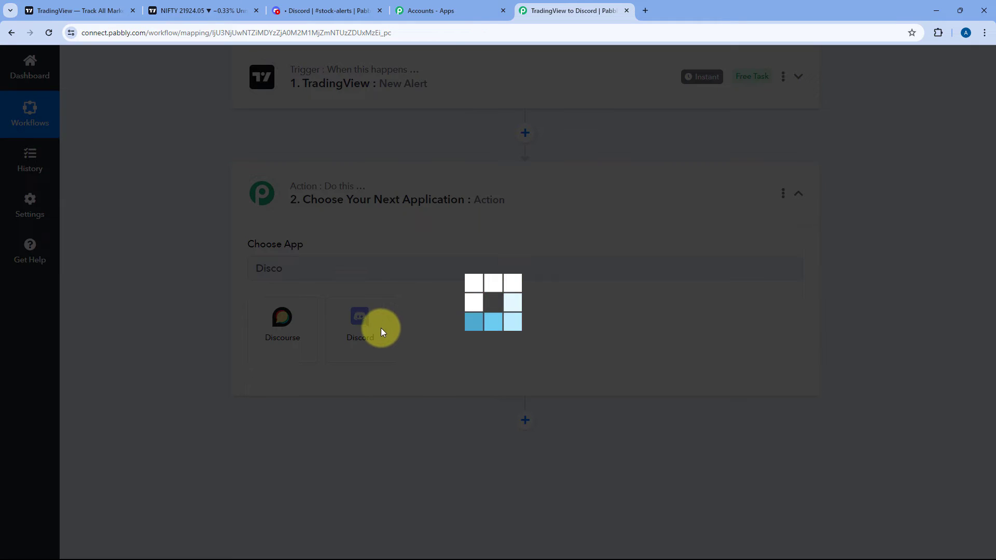
Set the Discord action event to Send Channel Message (HTML) and connect the action
scroll(196, 277, down, 2)
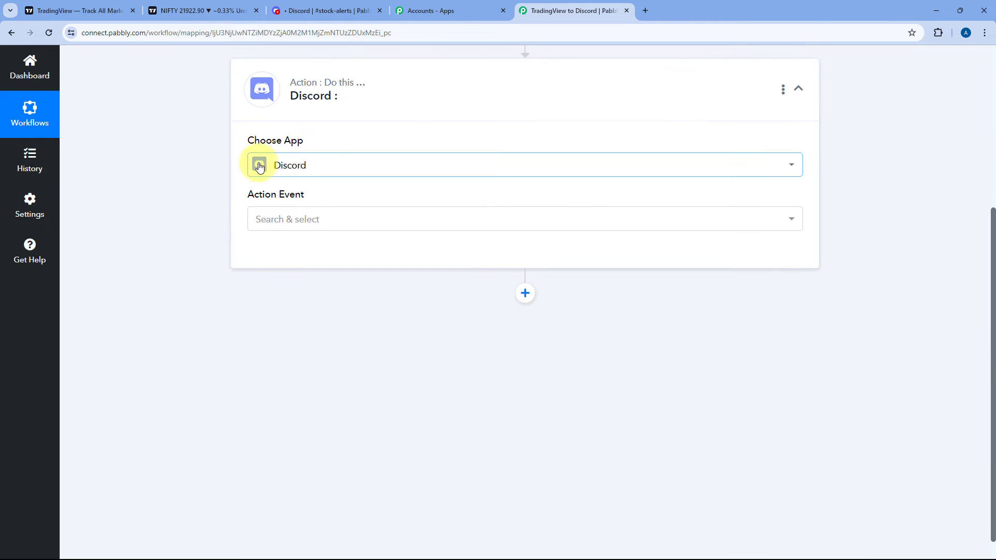
click(322, 217)
scroll(216, 234, down, 1)
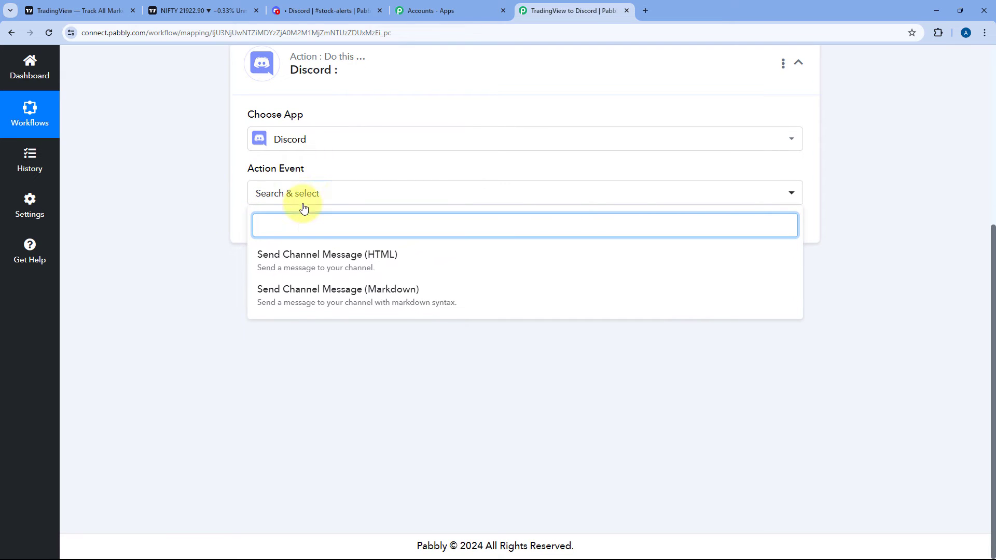
click(305, 257)
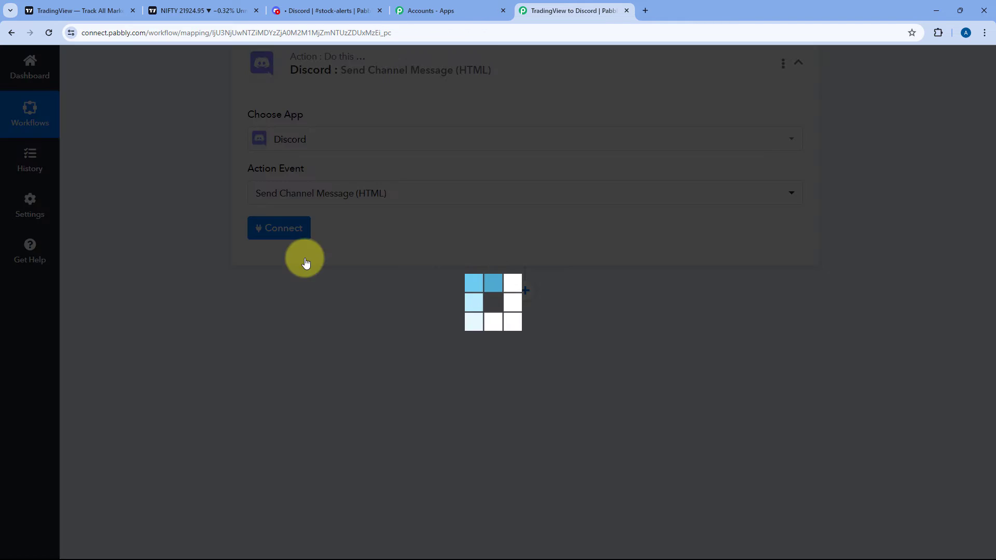
click(269, 229)
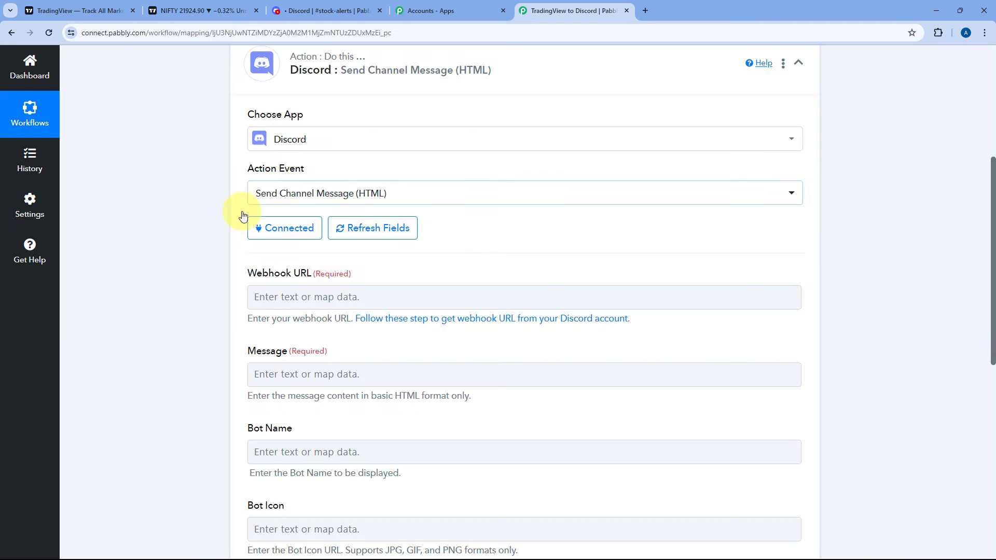
Open the linked guide on getting a webhook URL from Discord and read its steps for creating a webhook
scroll(363, 248, down, 1)
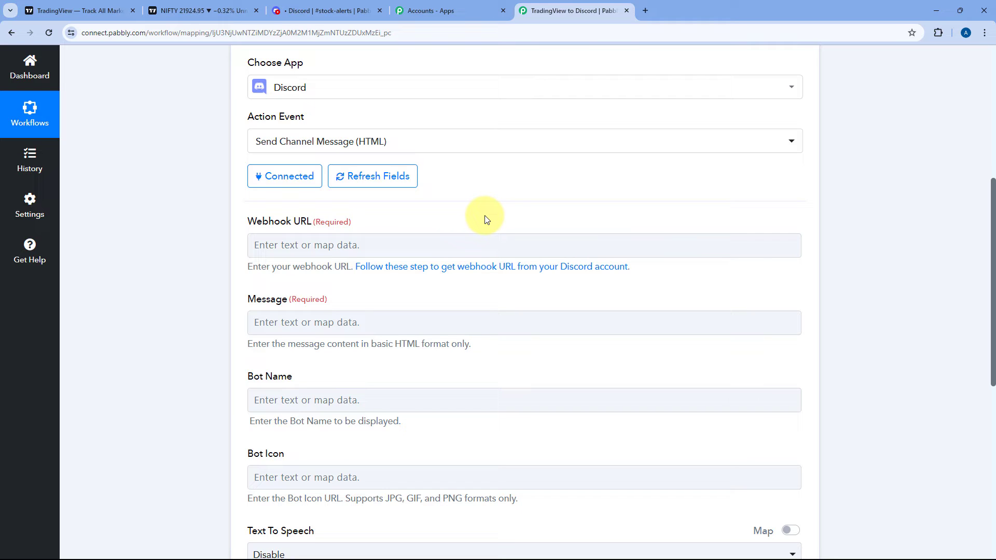
click(253, 245)
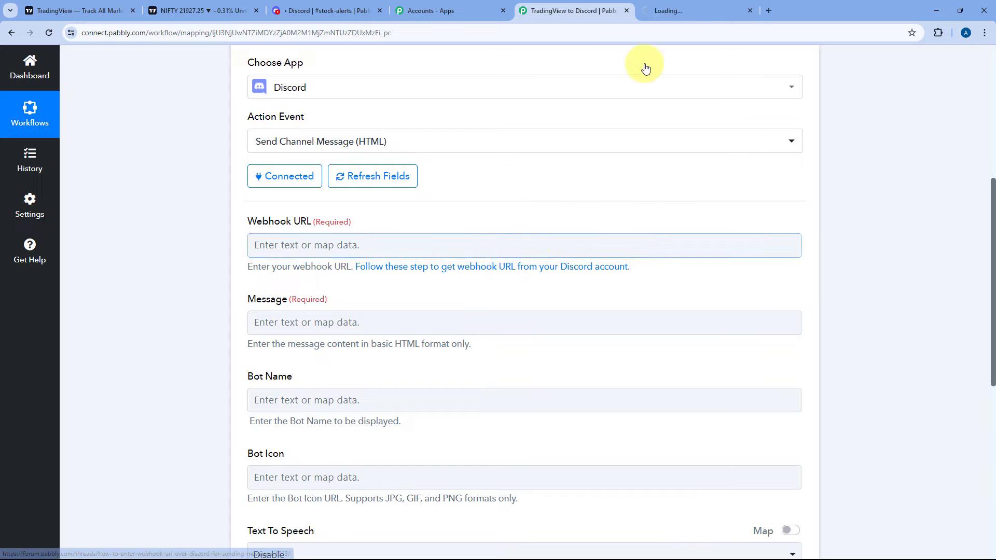
click(698, 10)
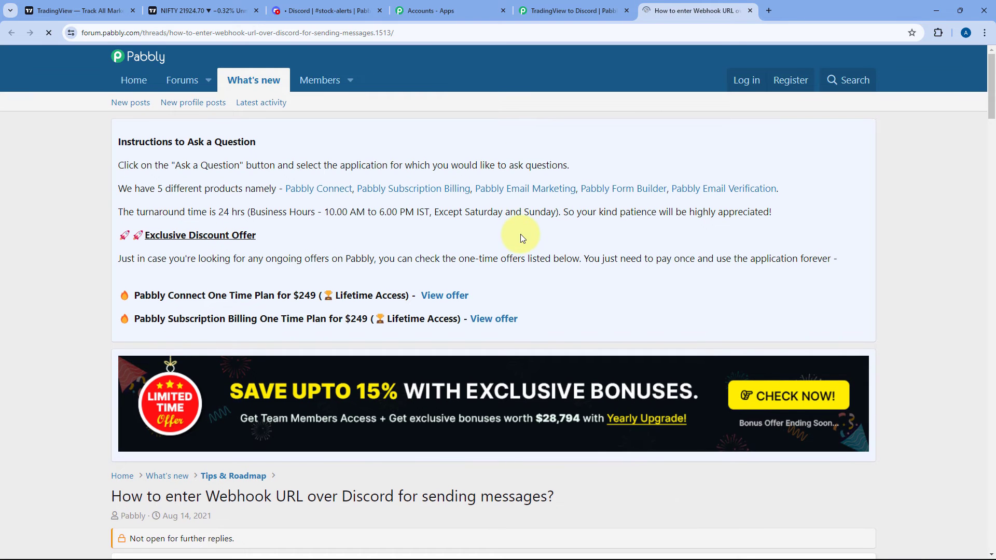
scroll(521, 238, down, 9)
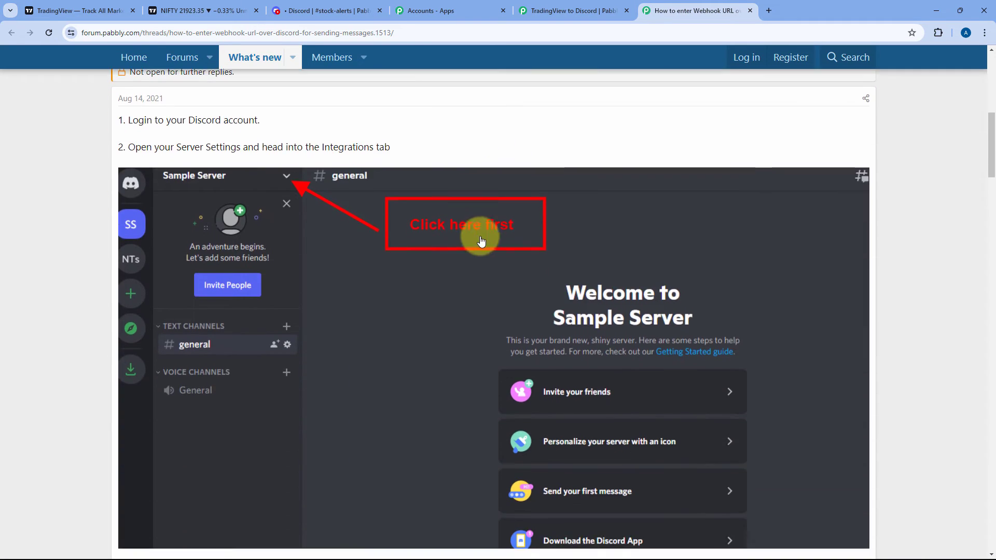
scroll(480, 242, down, 12)
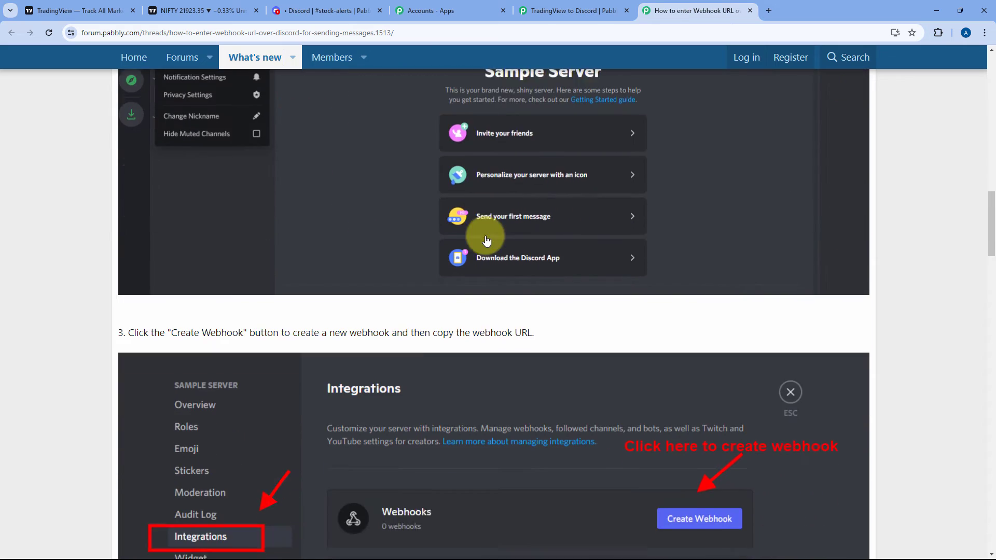
scroll(486, 240, down, 9)
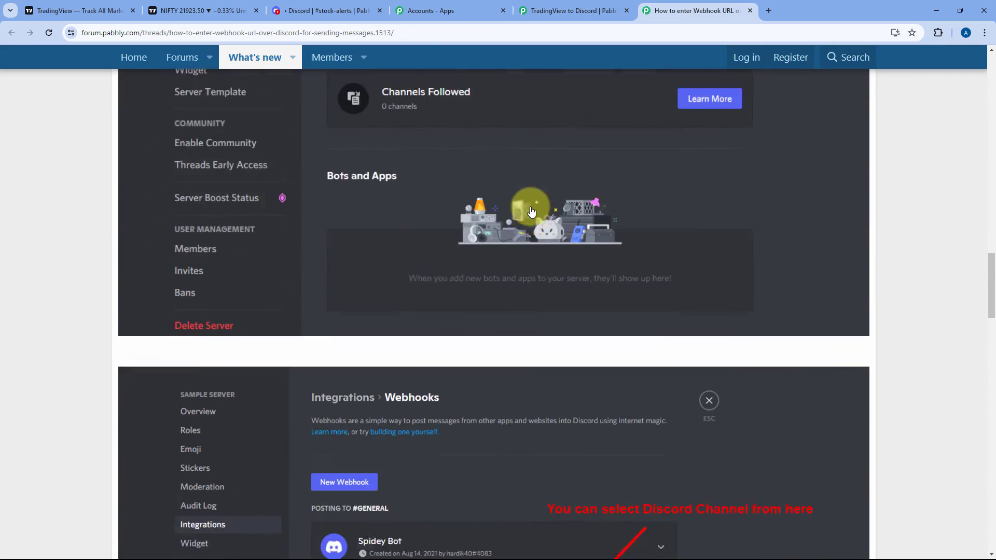
scroll(531, 211, down, 6)
Switch to Discord, open the Pabbly Channel server's webhook integrations, and create a new webhook
click(308, 7)
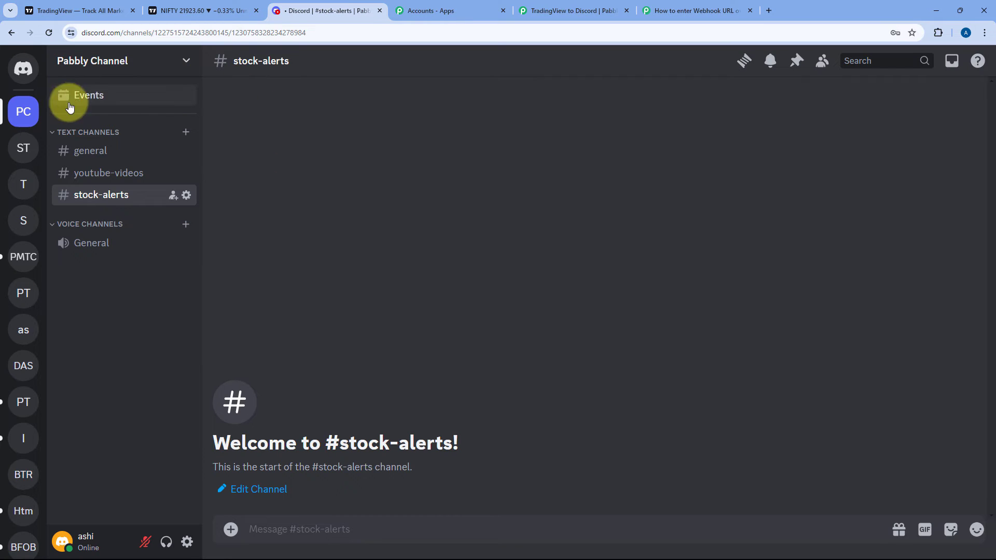
click(188, 63)
key(Escape)
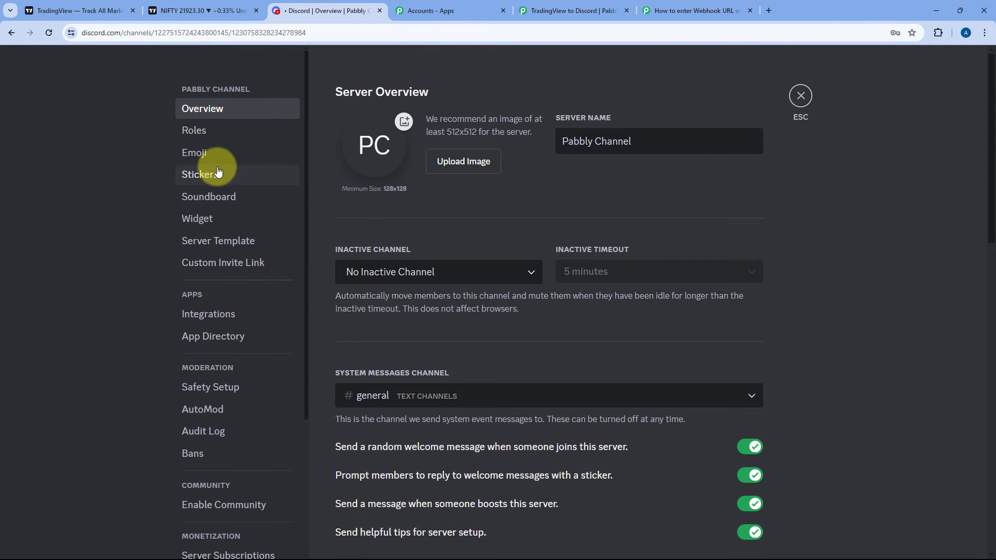
click(208, 313)
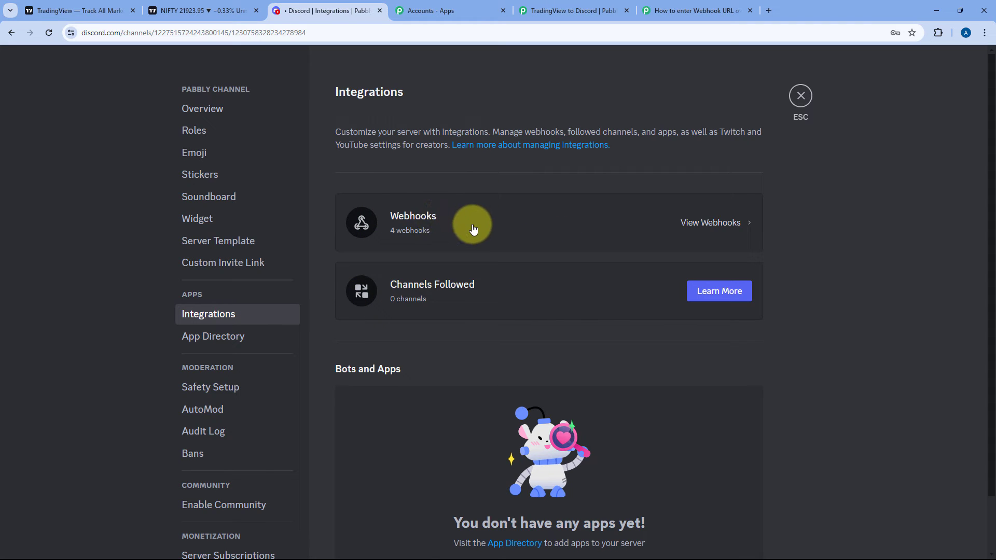
click(720, 226)
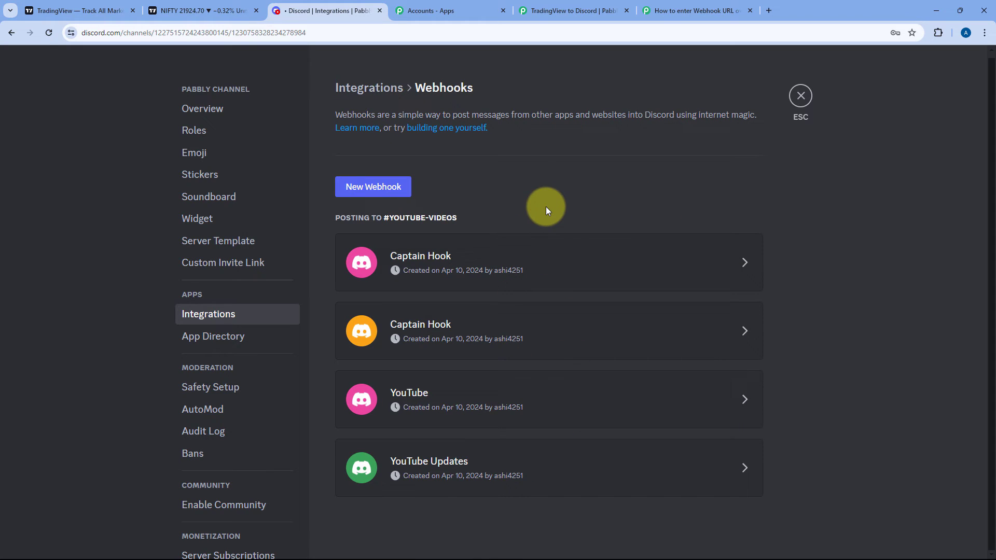
click(364, 192)
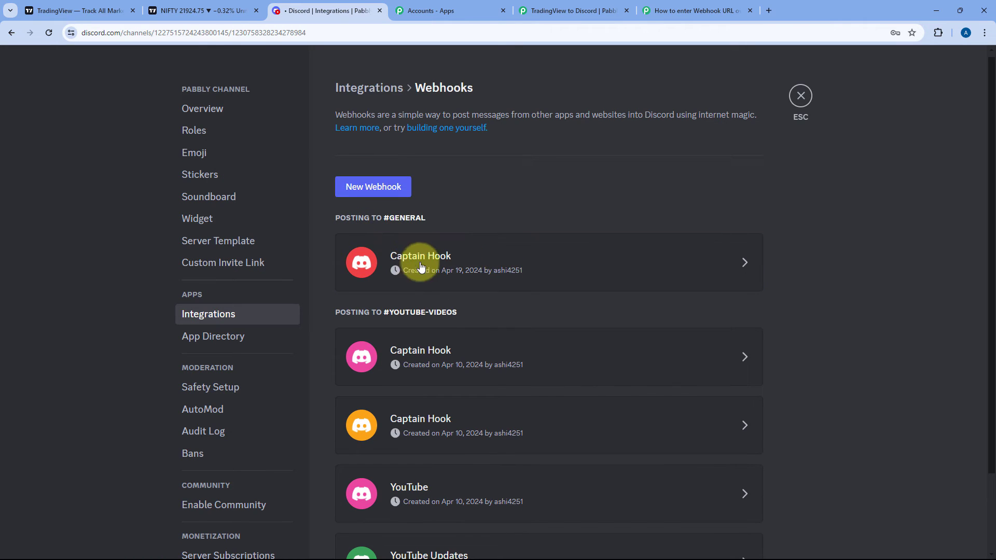
Name the new #general webhook TradingView, set its channel to #stock-alerts, and save the changes
click(715, 261)
triple_click(506, 336)
text(T)
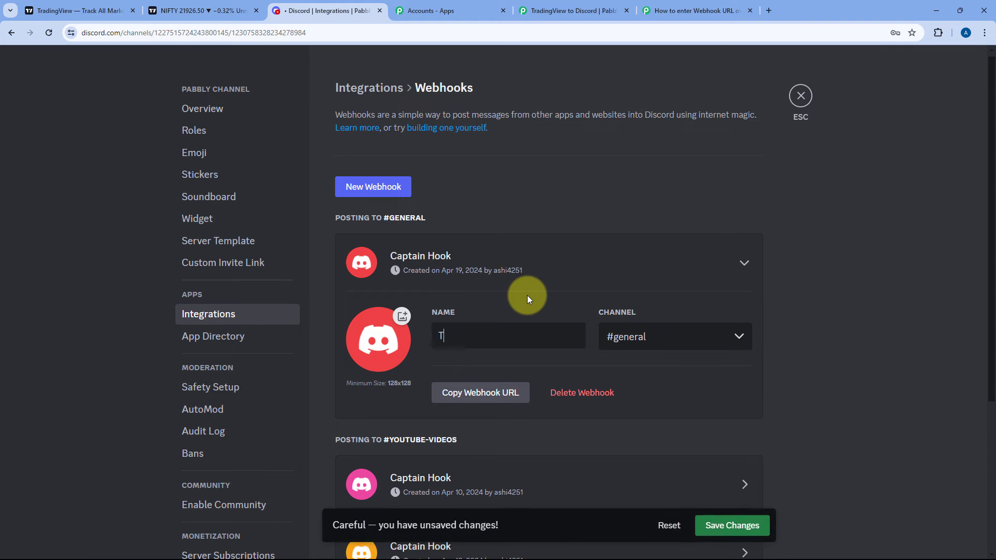
text(radingView)
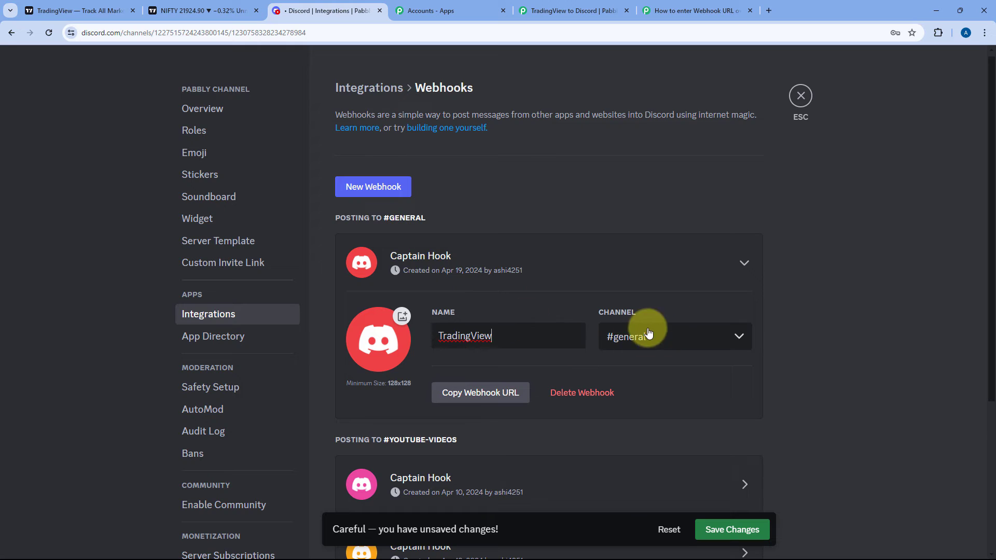
click(677, 338)
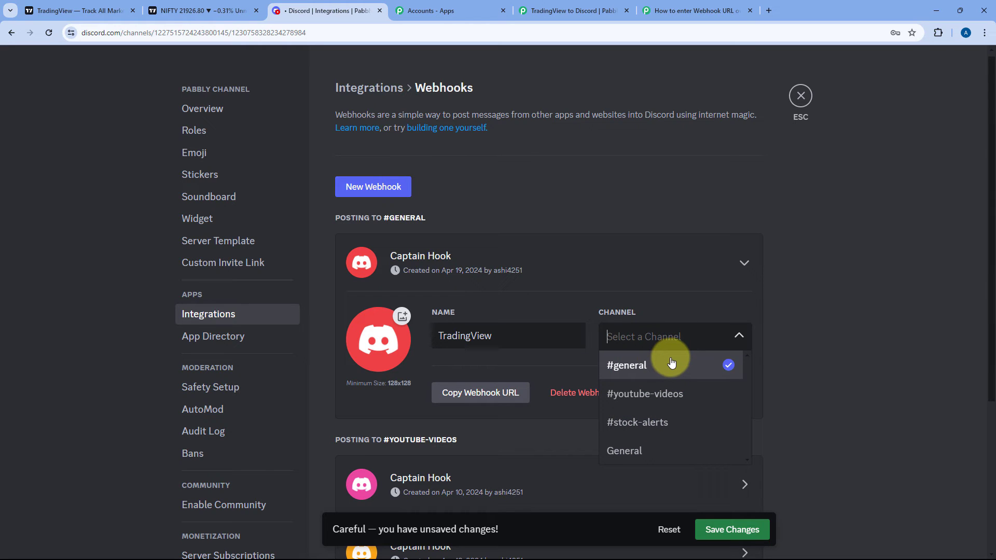
click(634, 423)
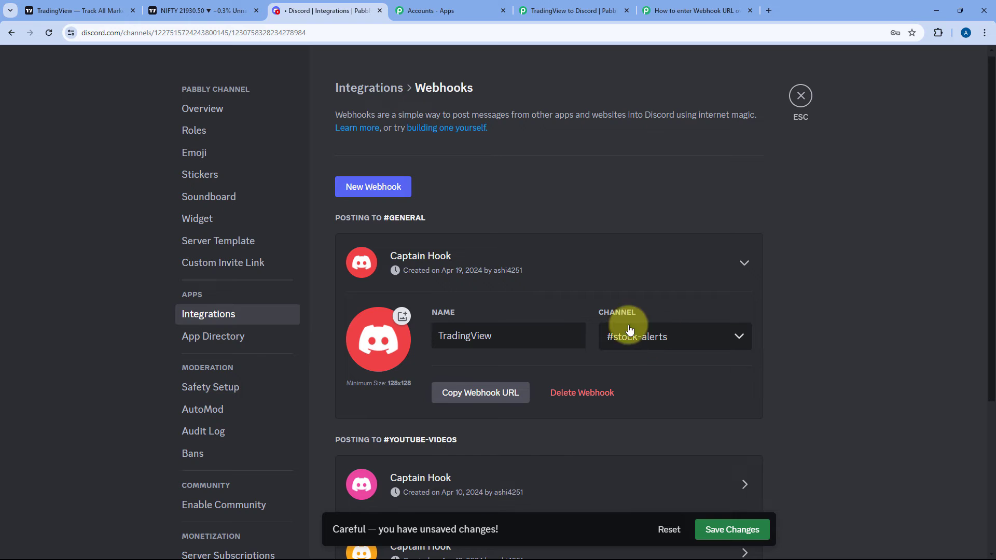
click(742, 531)
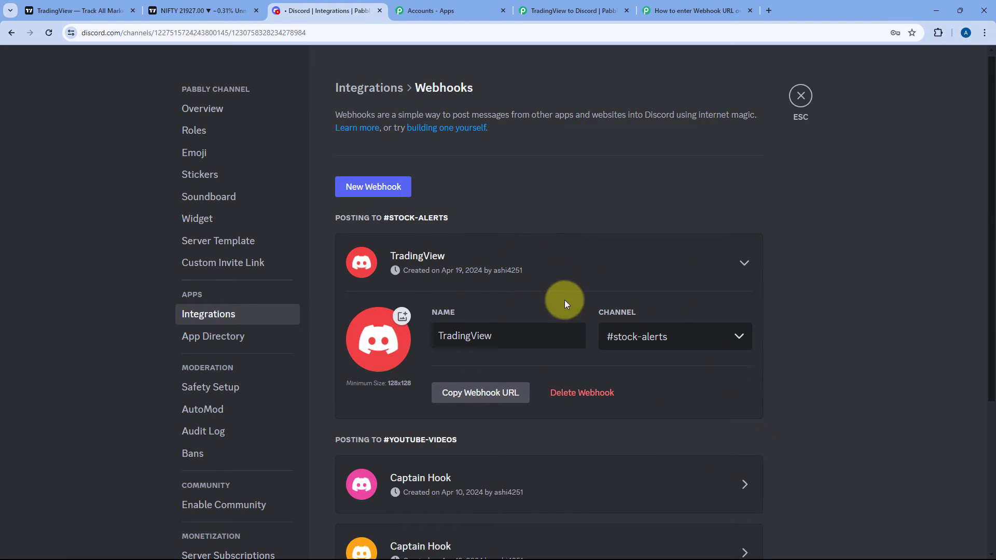
Copy the TradingView webhook's URL from Discord and paste it into the Discord action's Webhook URL field in Pabbly Connect
click(471, 397)
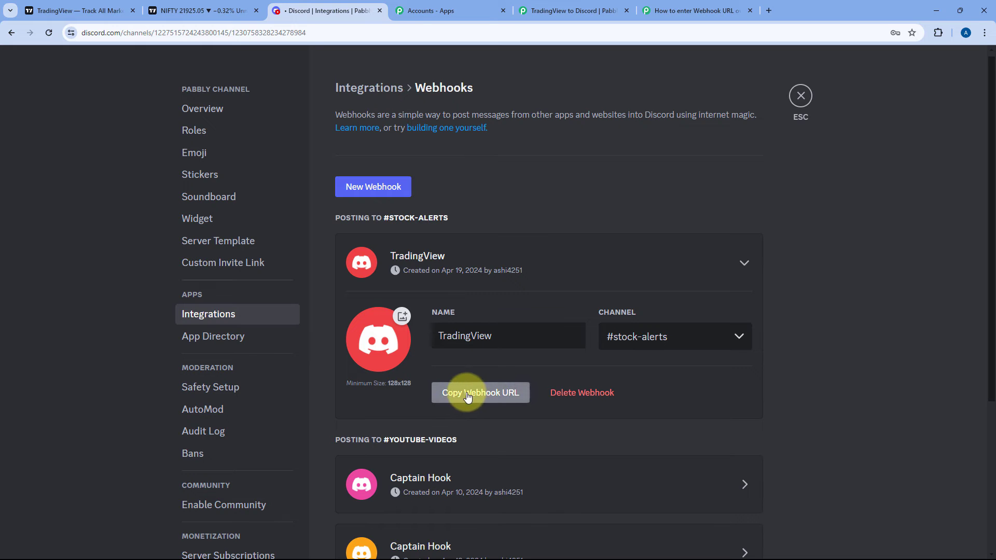
click(588, 6)
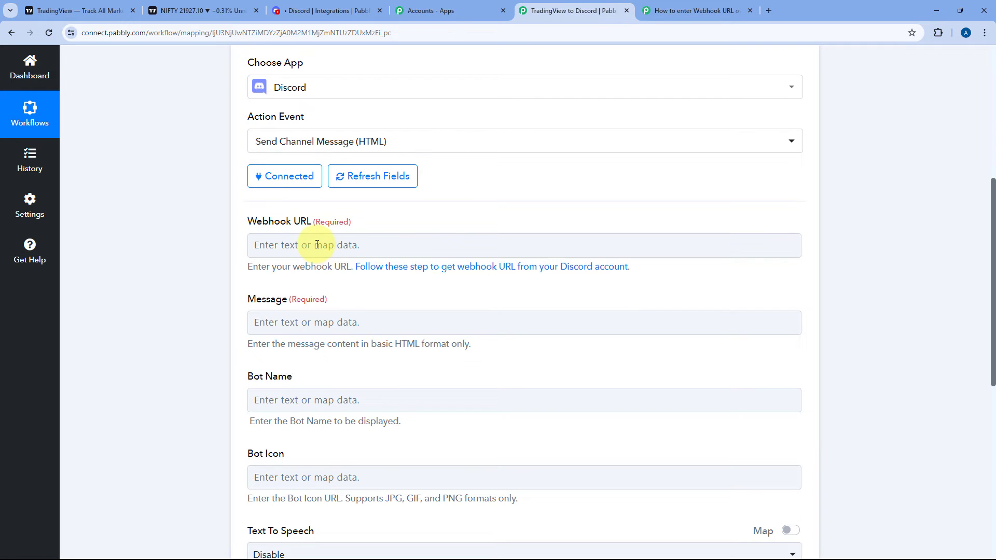
right_click(334, 251)
click(355, 344)
click(445, 251)
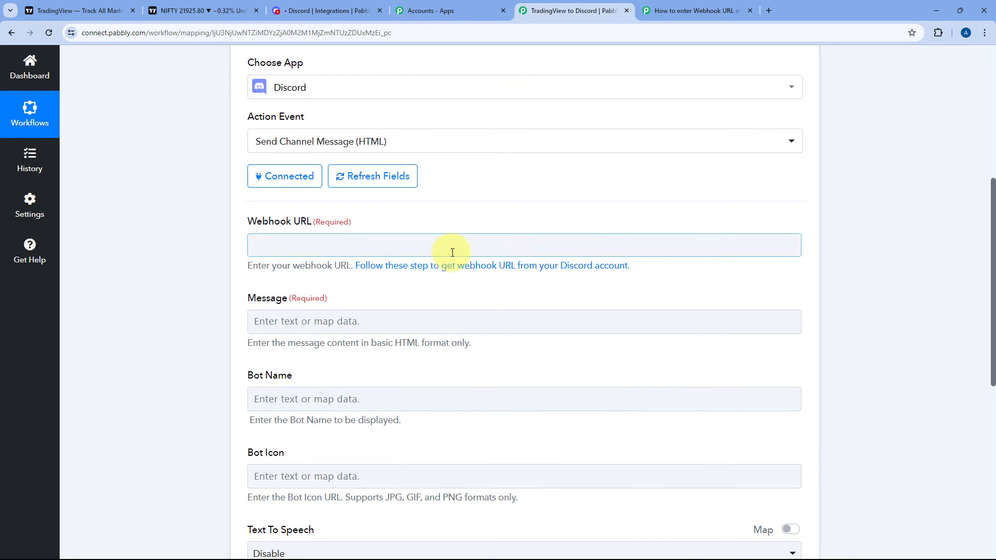
click(433, 223)
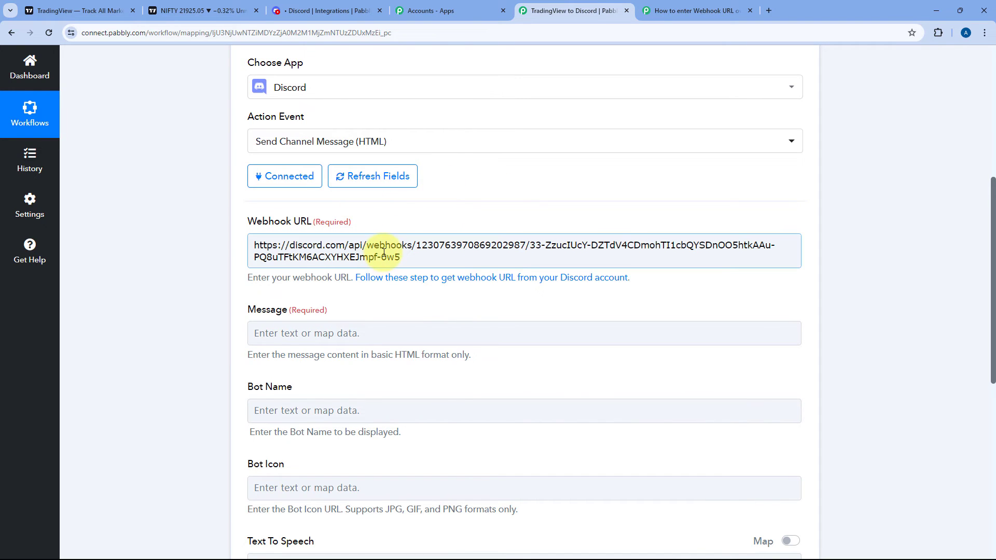
Close the server settings in Discord and return to the Pabbly Connect workflow
click(325, 10)
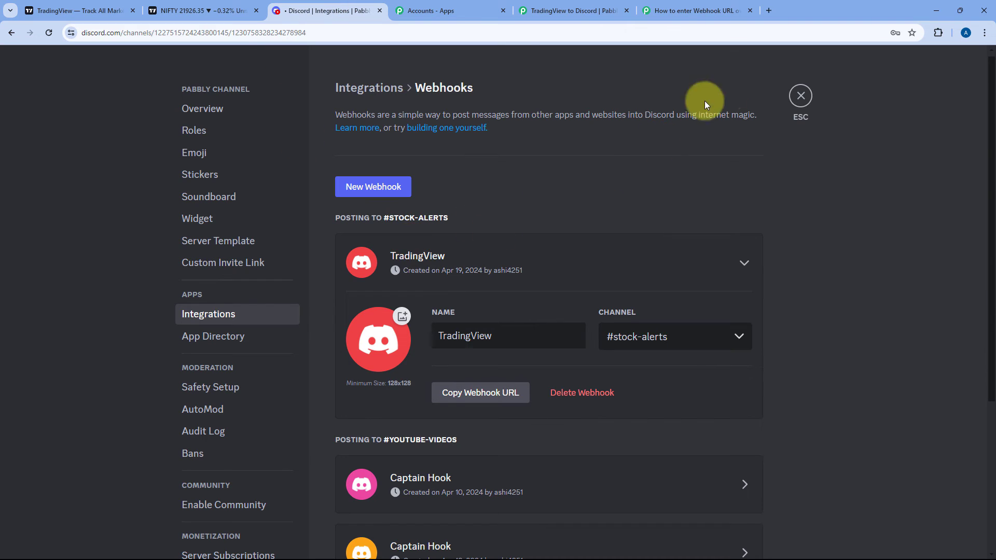
click(791, 98)
click(573, 10)
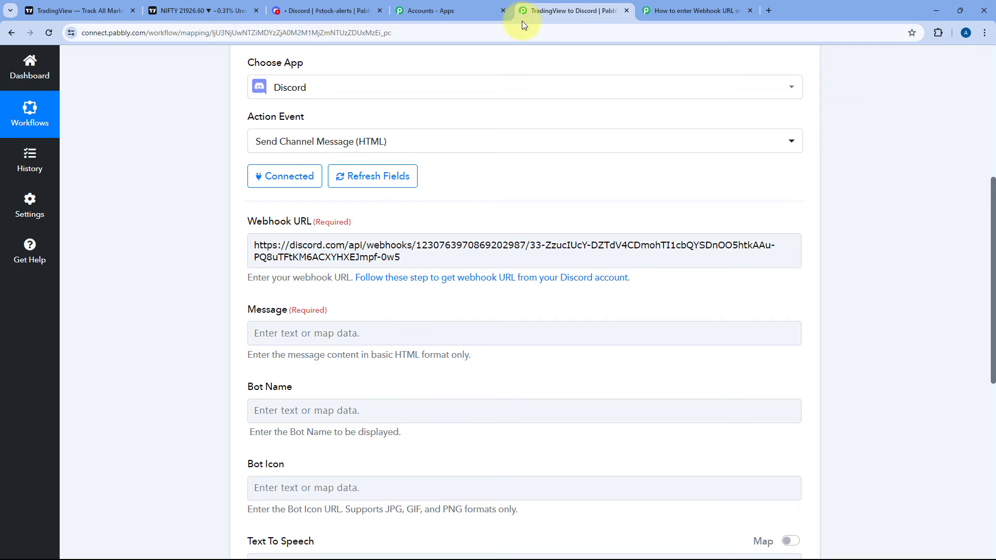
Expand the TradingView trigger step and review the captured alert response intended for the Discord message
scroll(189, 260, down, 2)
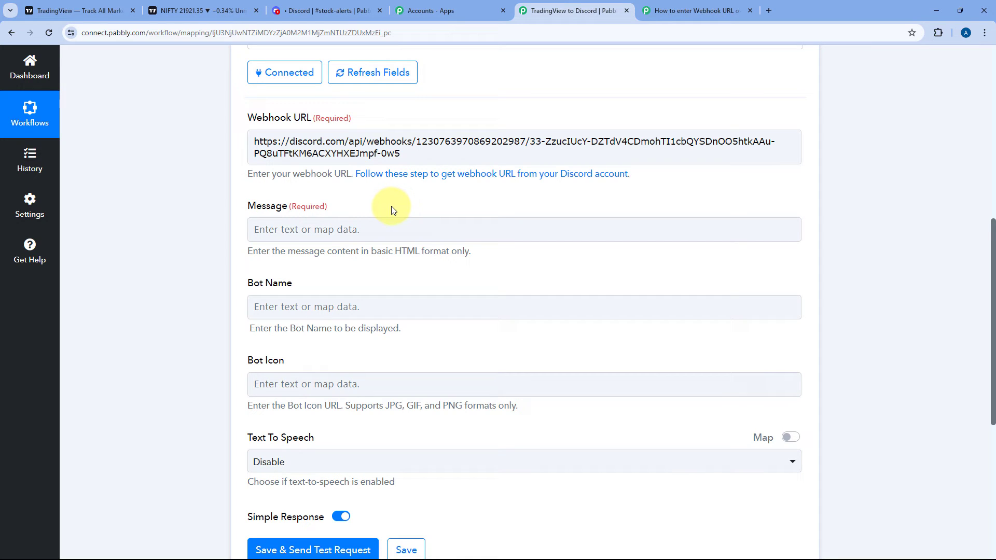
scroll(400, 207, up, 7)
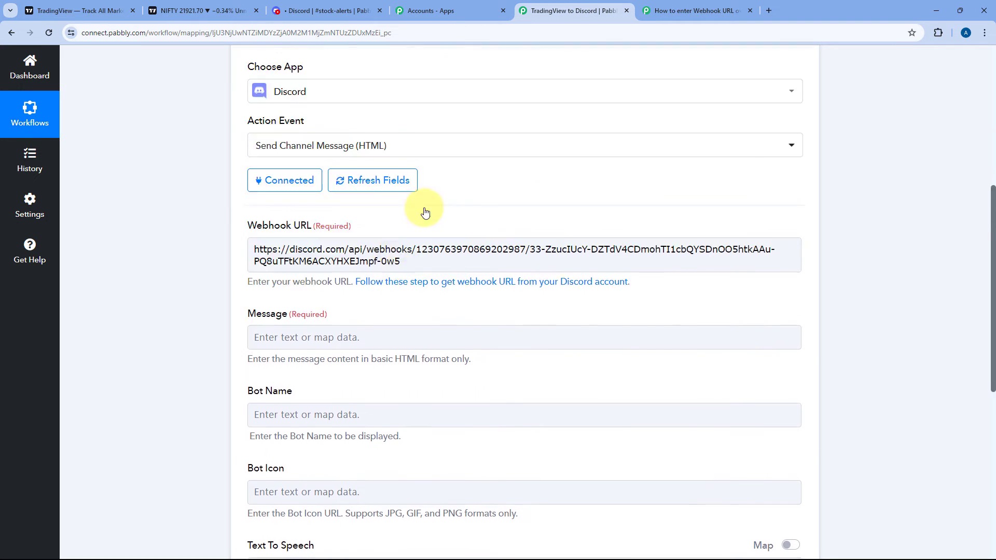
click(494, 118)
scroll(189, 200, down, 10)
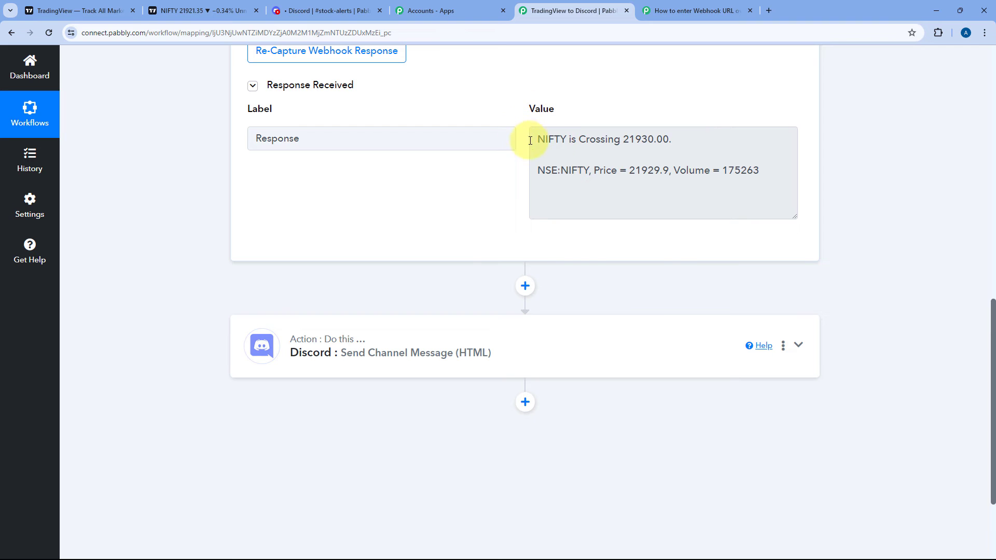
drag(539, 139, 789, 170)
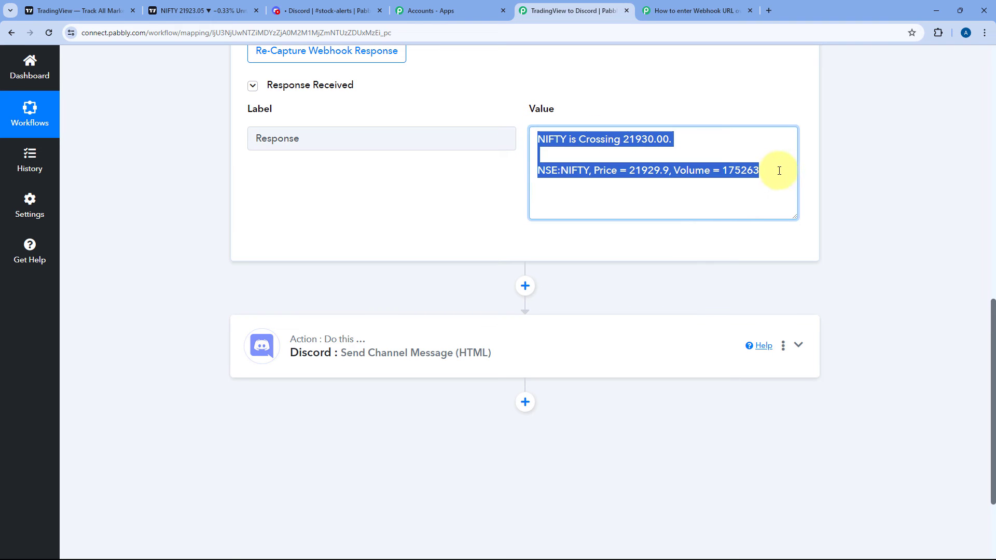
click(779, 170)
Reopen the Discord action step and map the TradingView New Alert response into its Message field
click(451, 343)
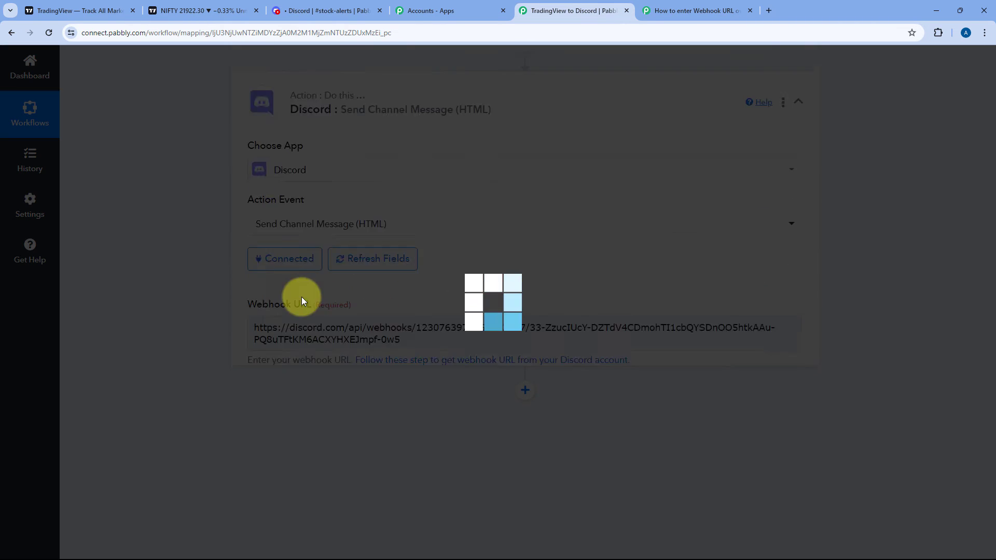
scroll(177, 254, down, 5)
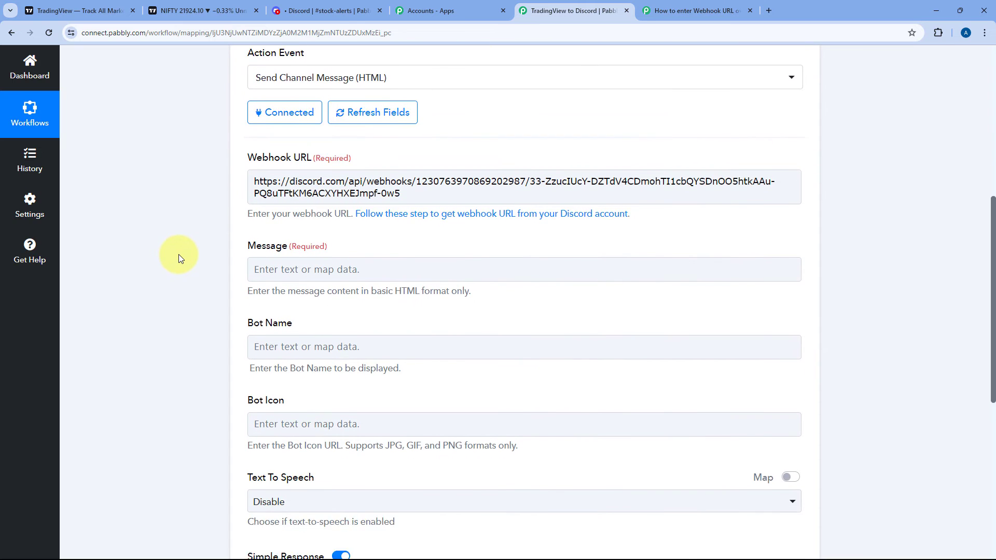
scroll(179, 254, down, 2)
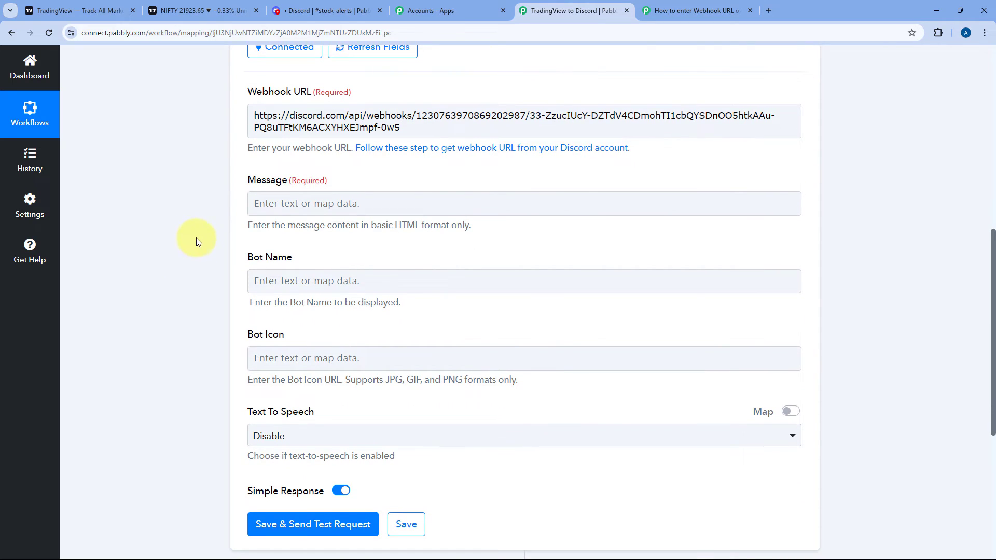
click(308, 202)
scroll(412, 242, down, 1)
click(415, 251)
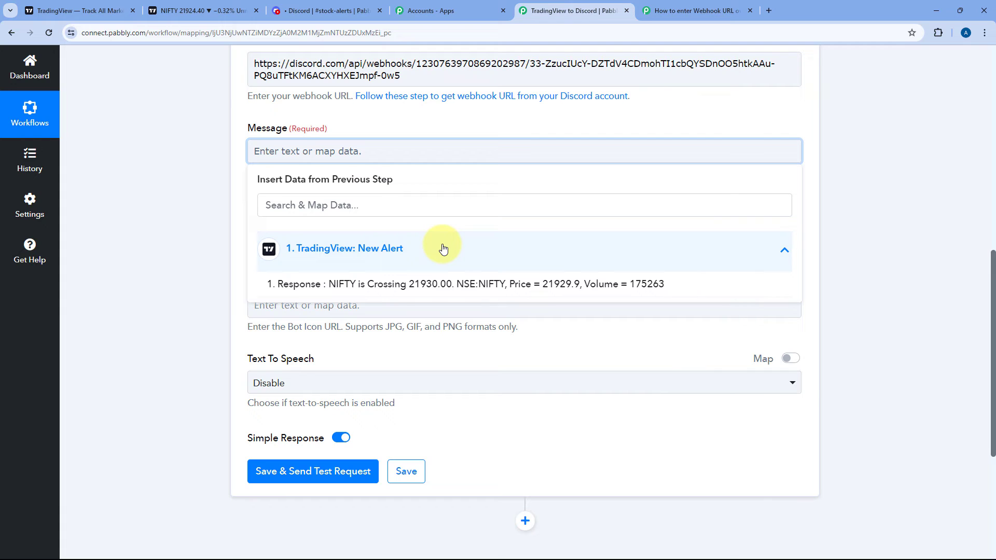
click(347, 288)
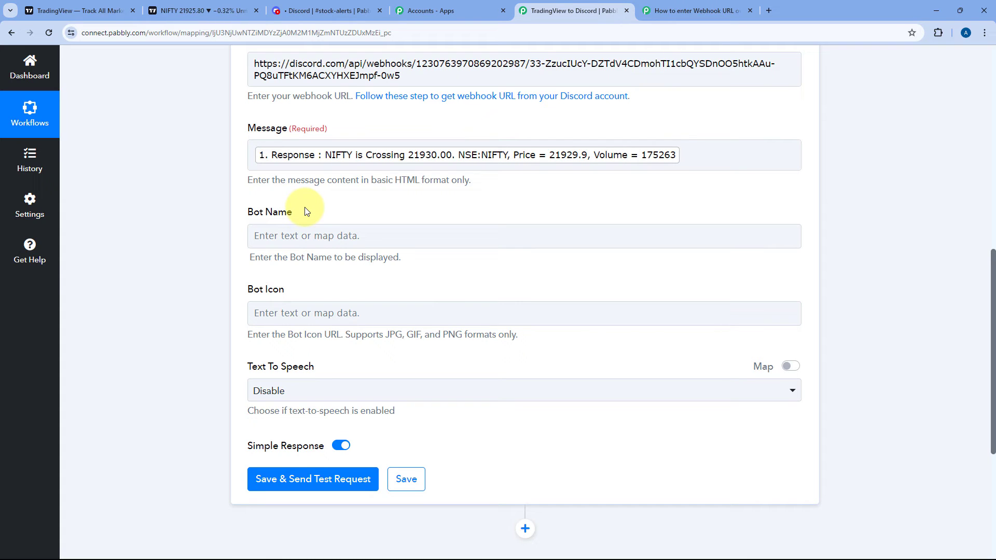
Set the Bot Name in the Discord action to TradingView
click(317, 237)
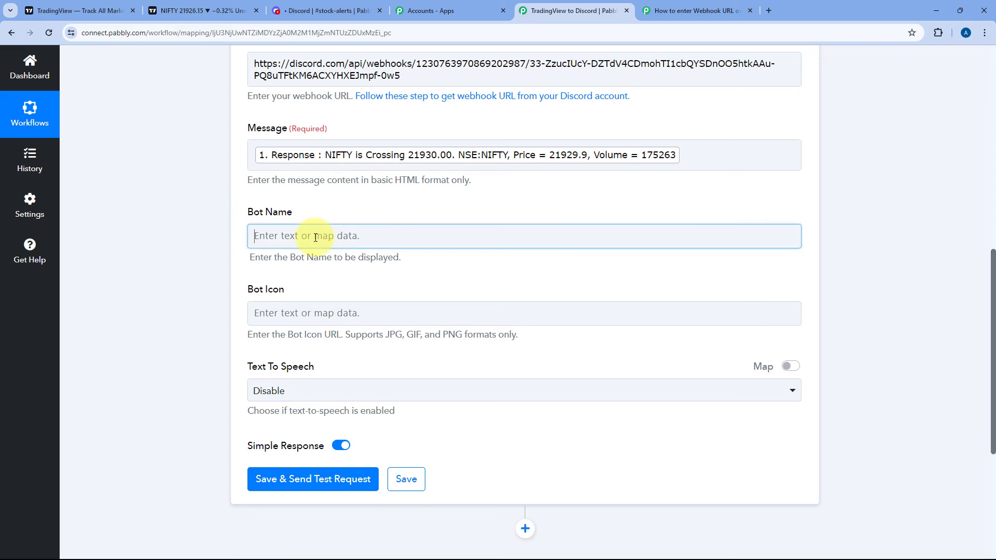
text(Ta)
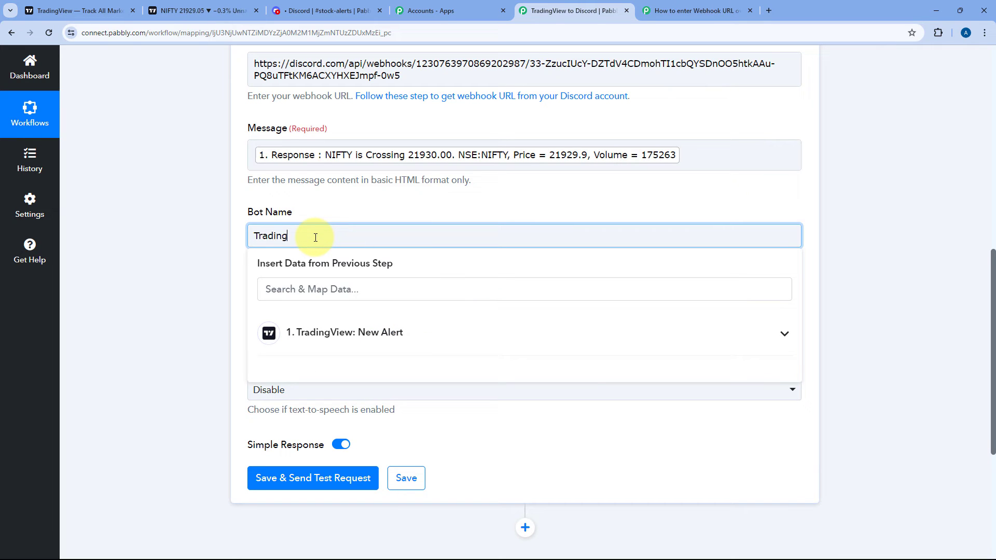
click(322, 206)
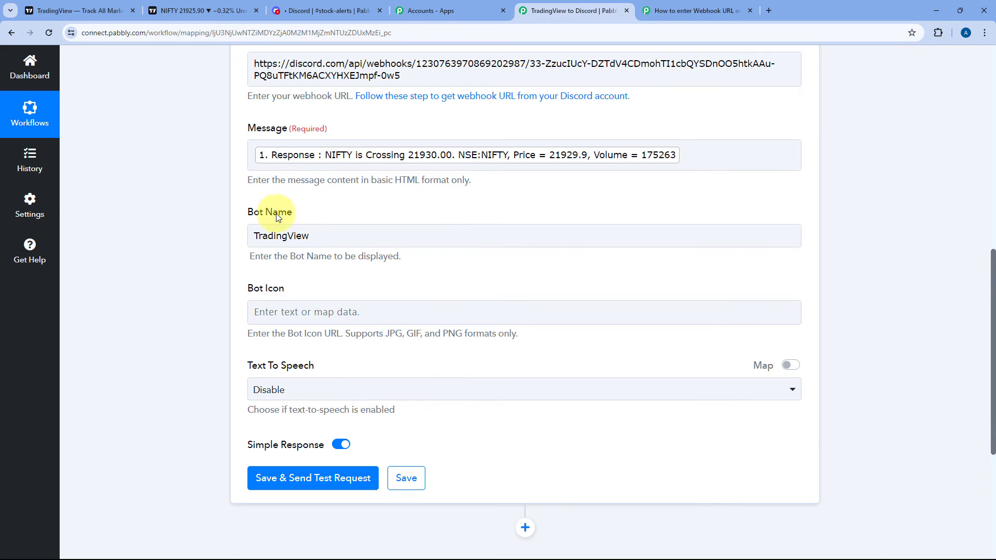
Leave the Bot Icon field empty and keep Text To Speech set to Disable
scroll(270, 218, down, 2)
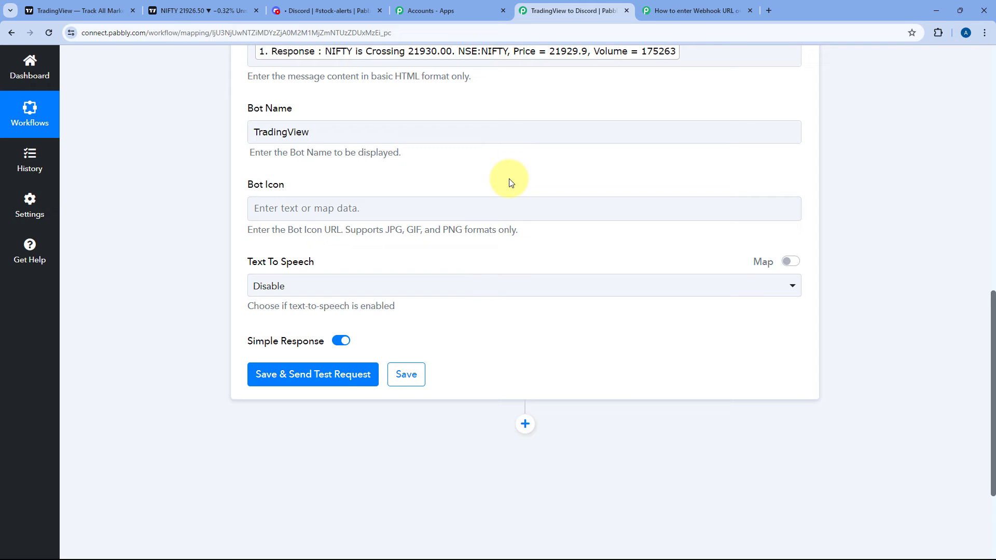
click(277, 207)
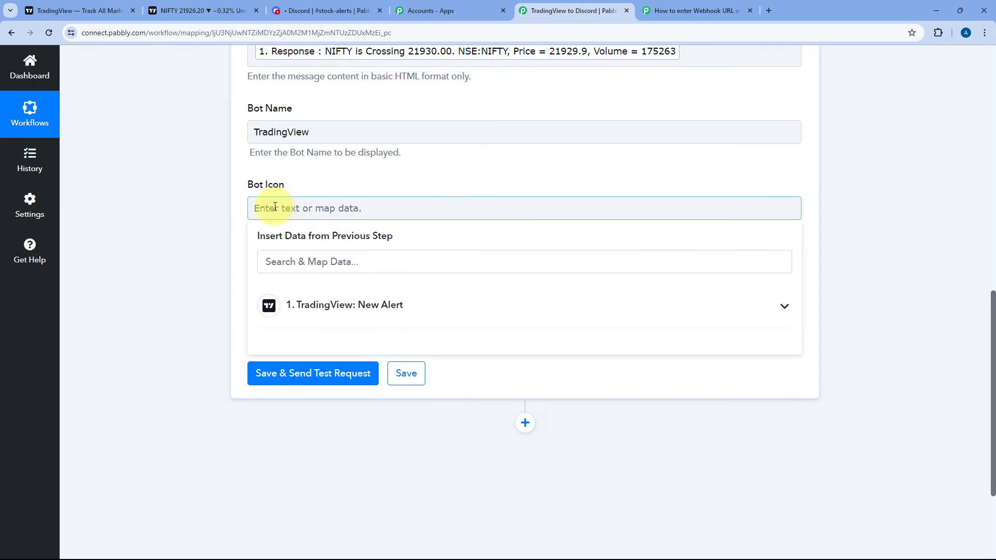
click(308, 193)
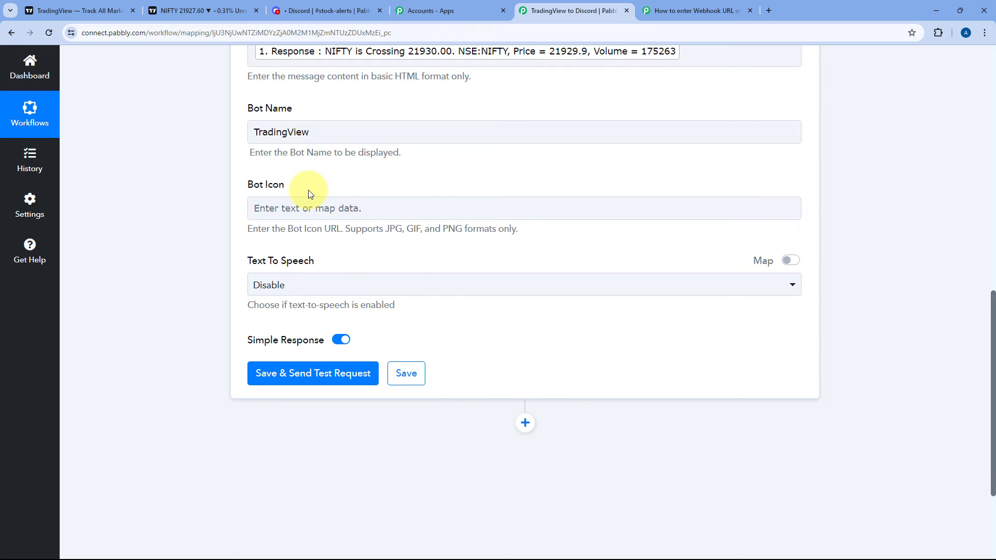
scroll(308, 190, down, 1)
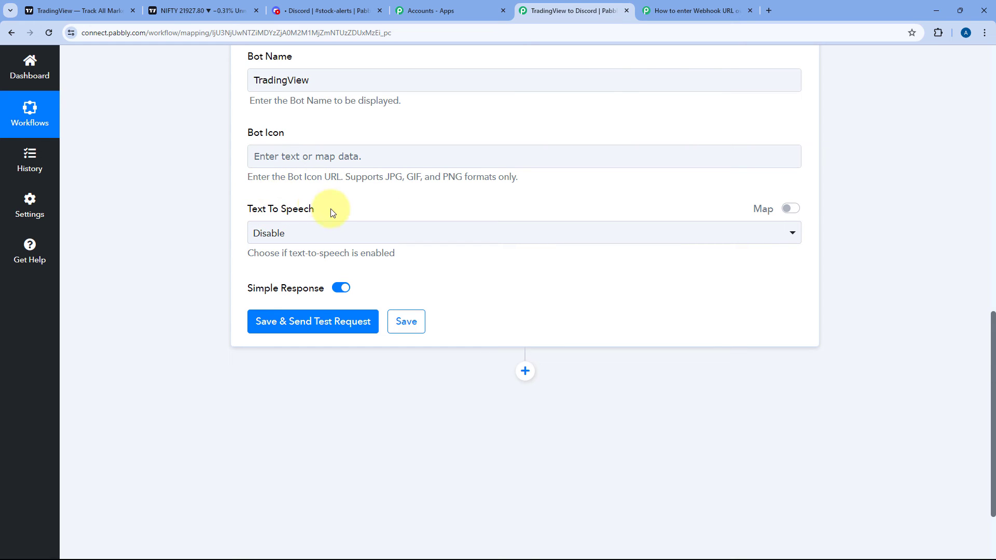
click(376, 232)
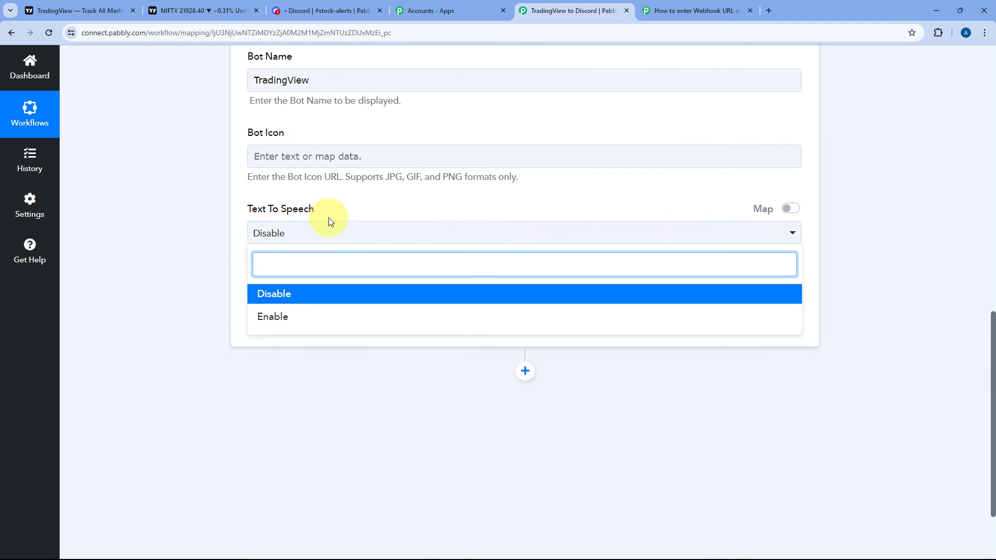
click(300, 298)
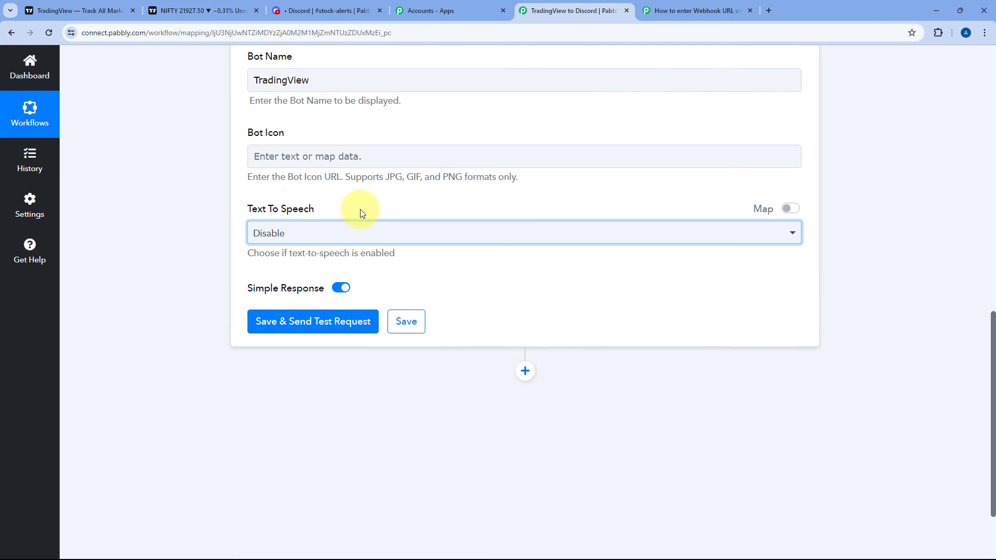
Save the Discord action with a test request and enlarge the received Message value to read it in full
scroll(361, 213, up, 7)
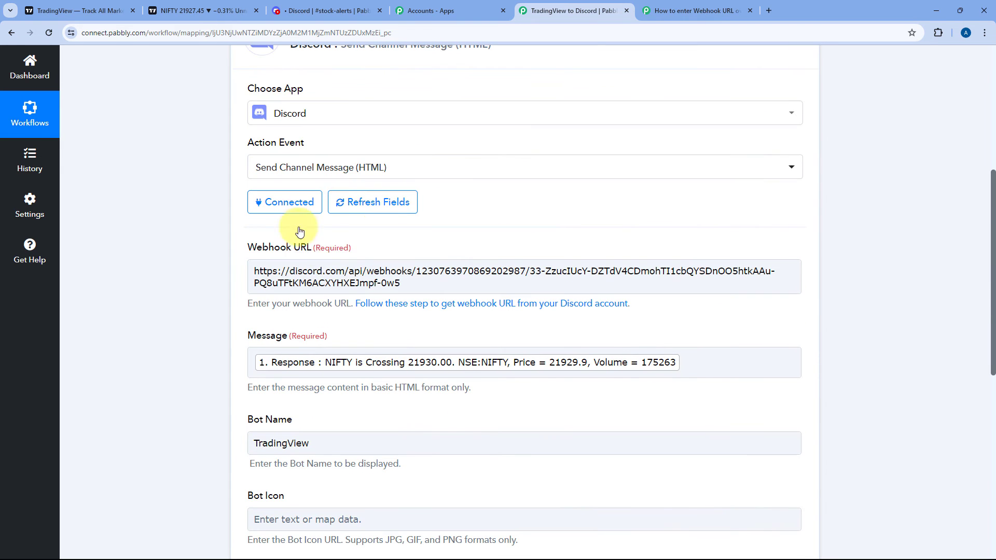
scroll(209, 208, down, 2)
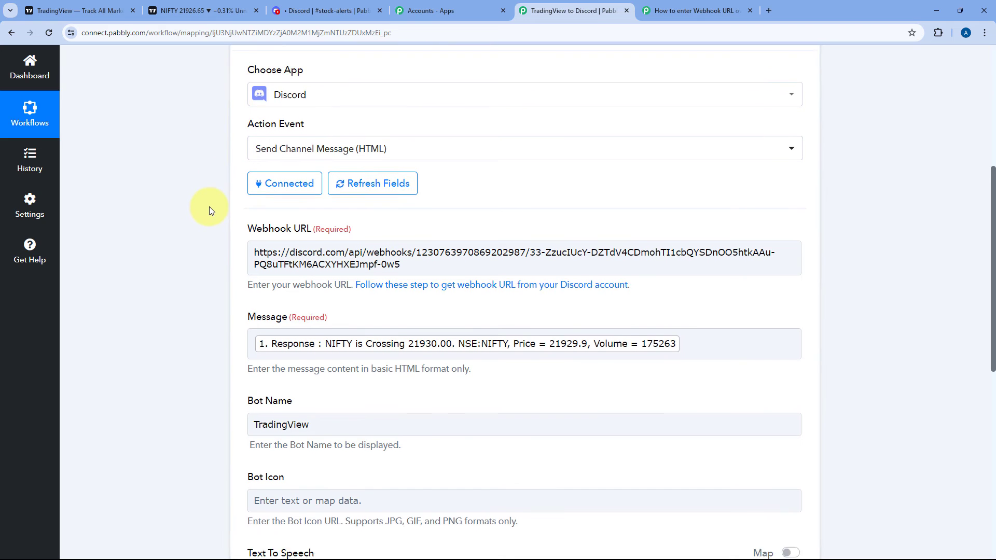
scroll(406, 183, down, 2)
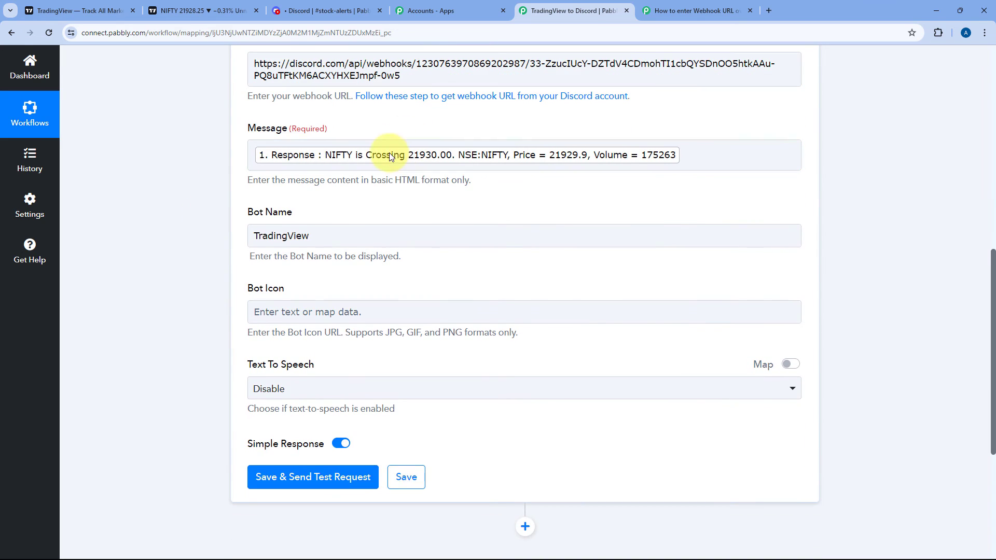
scroll(379, 156, down, 2)
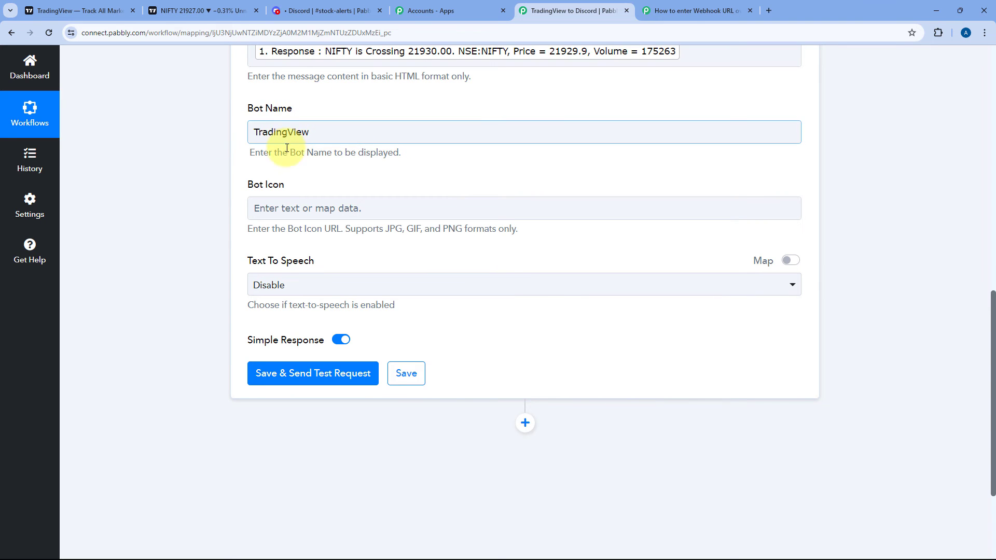
scroll(228, 191, down, 2)
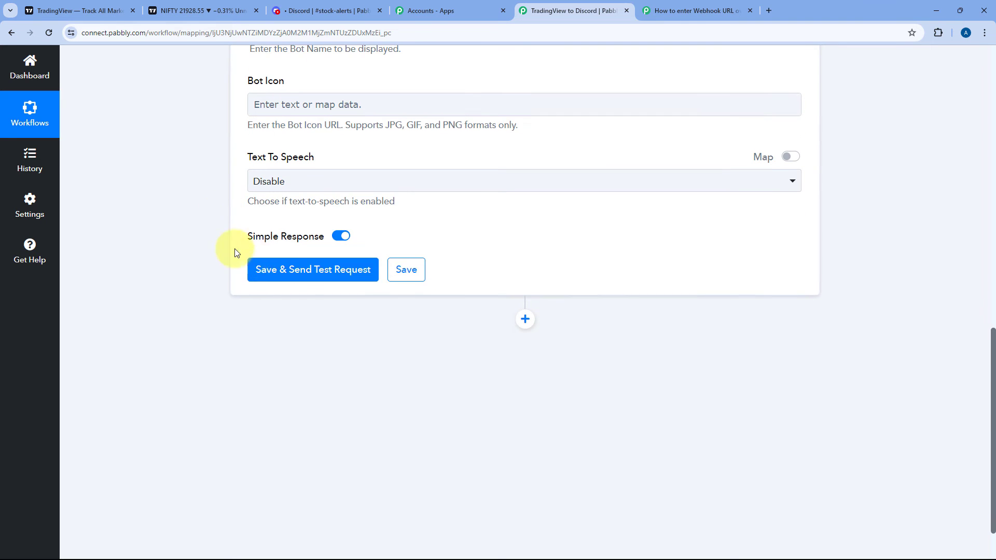
click(328, 271)
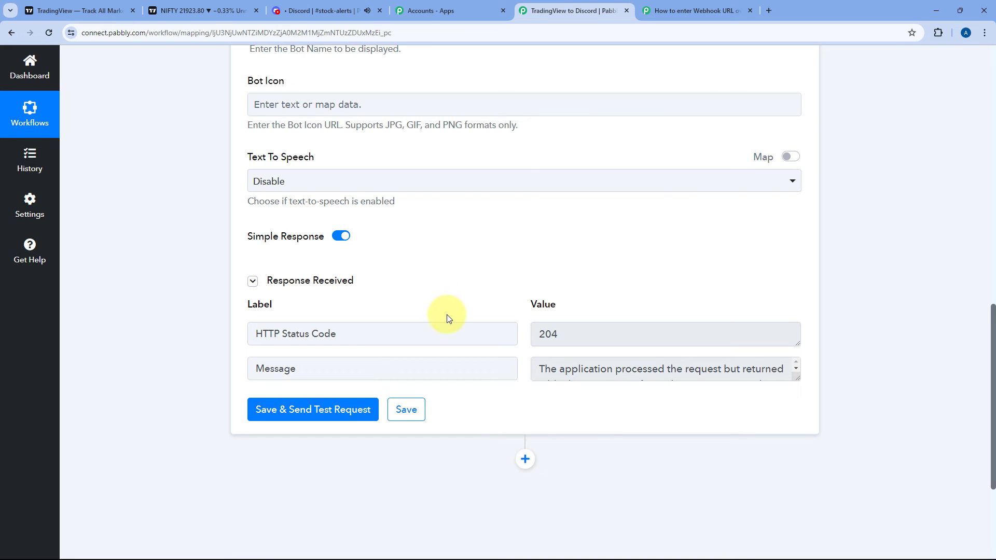
drag(798, 379, 796, 409)
drag(602, 332, 515, 333)
click(511, 306)
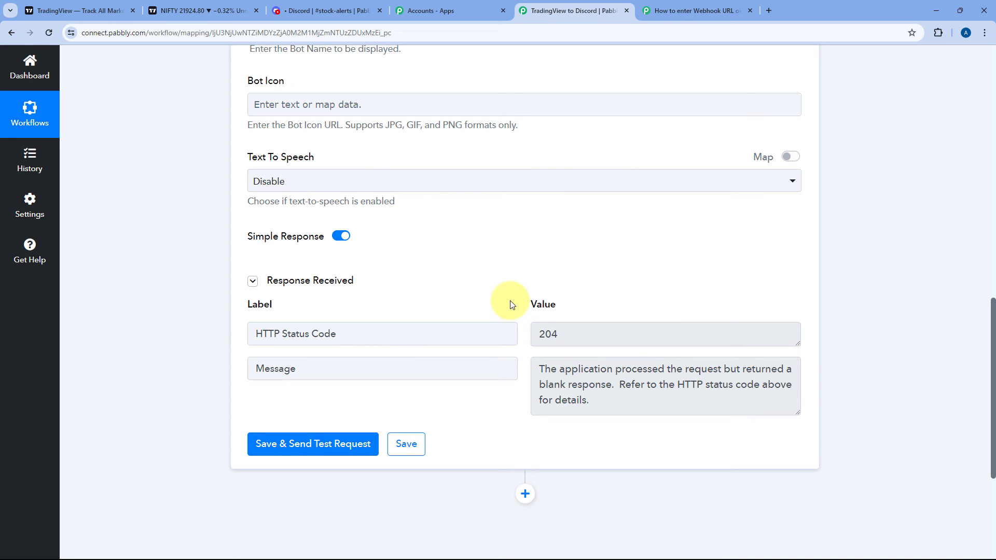
Review the webhook URL and mapped message used by the Discord action
scroll(507, 300, up, 6)
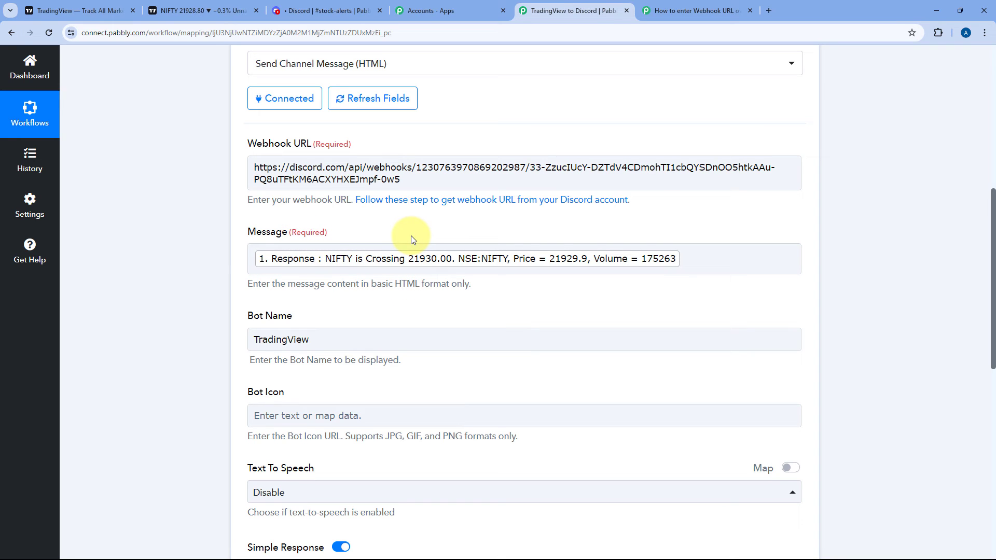
double_click(390, 179)
triple_click(325, 166)
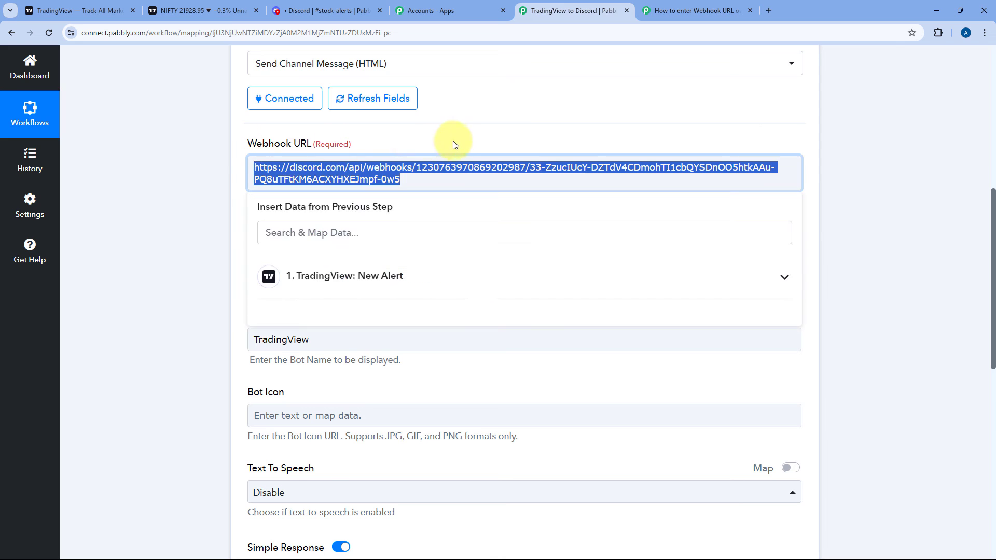
click(447, 150)
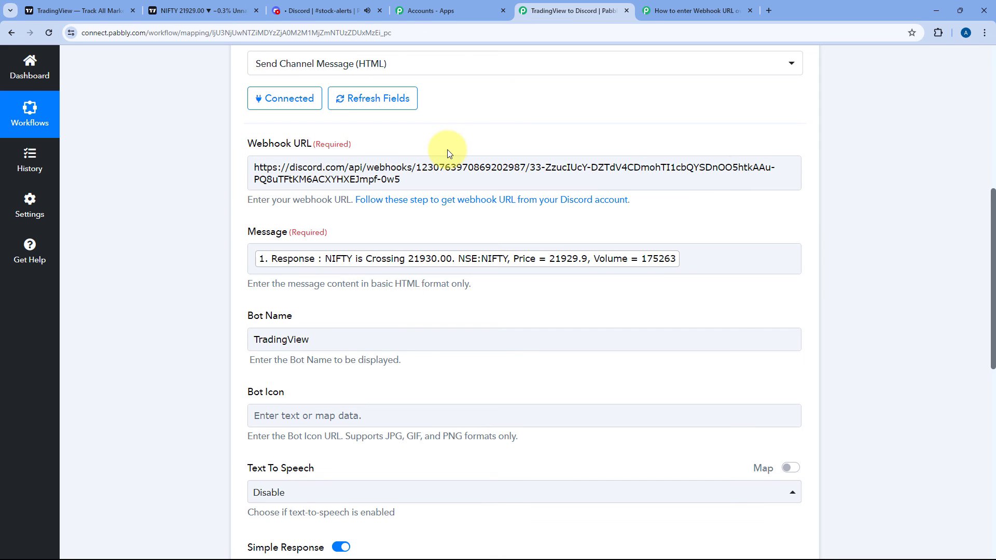
Switch to Discord and examine the test alert's text, price and volume in the stock-alerts channel
click(326, 8)
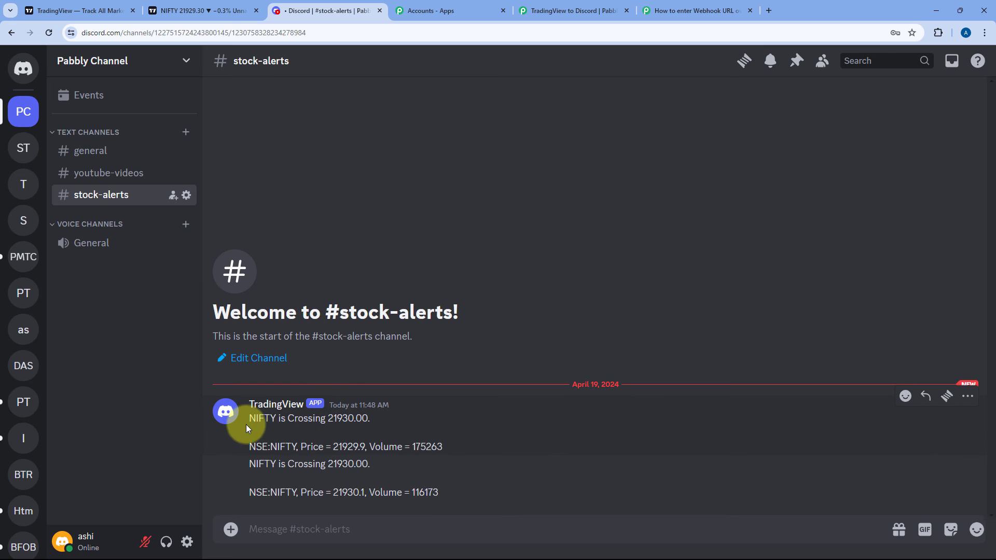
drag(249, 418, 447, 444)
click(446, 444)
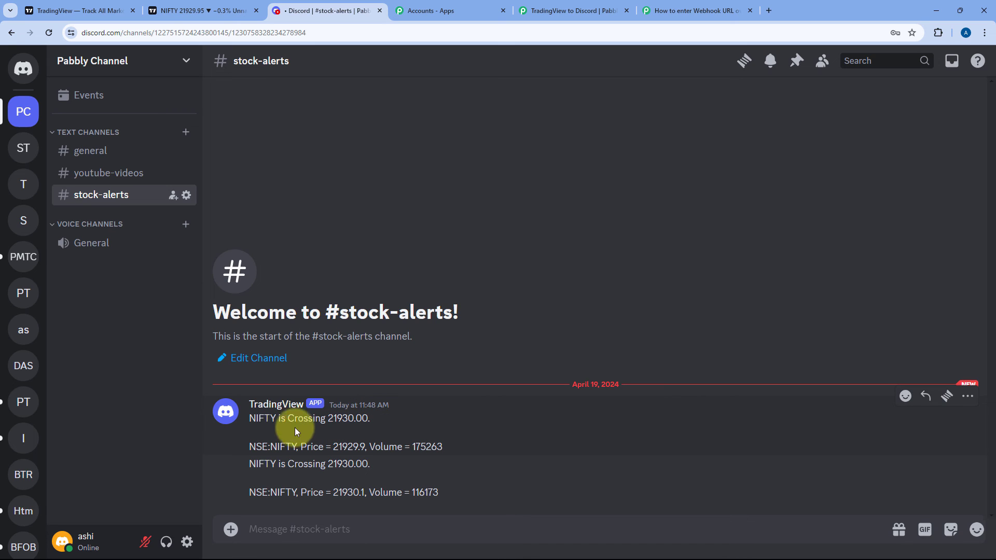
drag(333, 446, 446, 449)
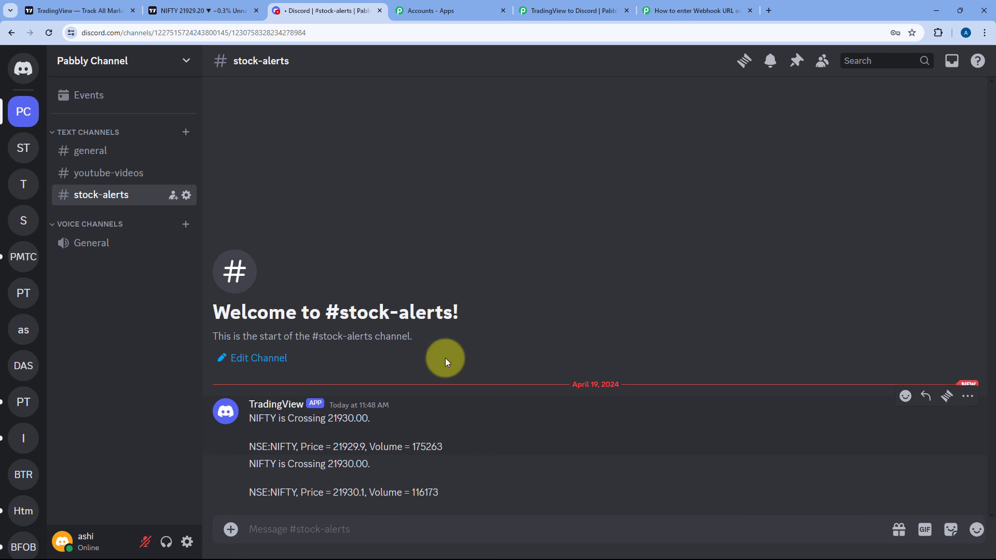
Check the Nifty 50 to Discord alert in TradingView and compare it with the newest message in Discord's stock-alerts channel
click(199, 11)
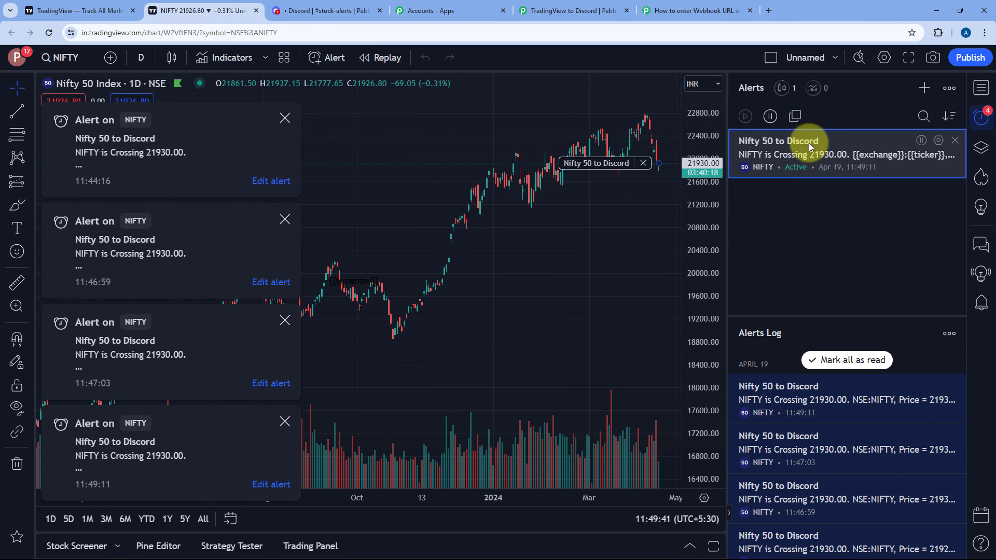
mouse_move(793, 159)
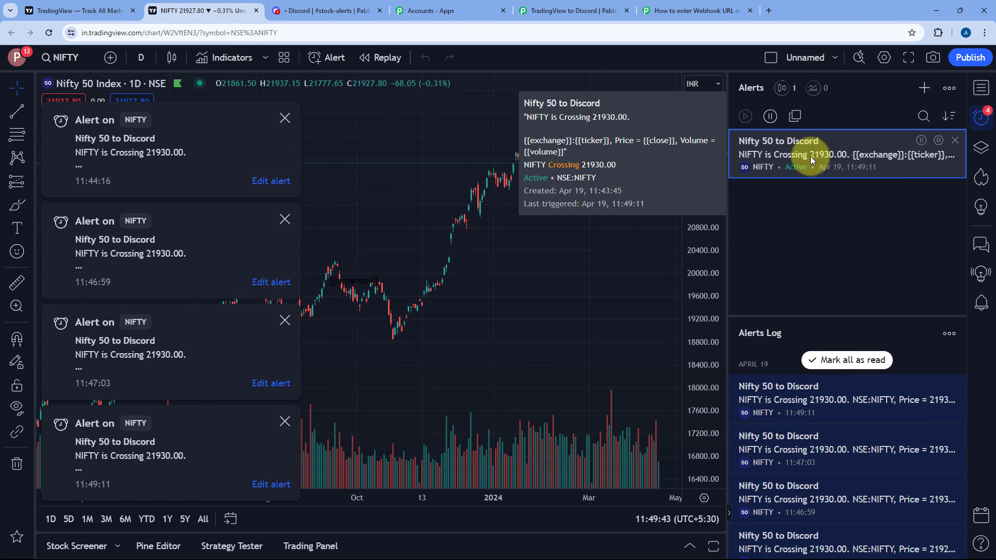
click(350, 6)
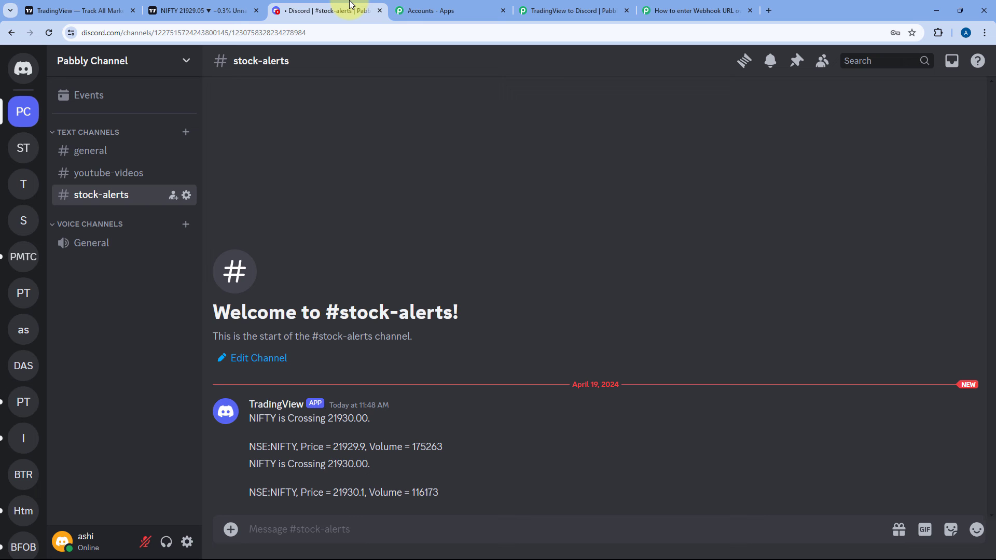
drag(245, 463, 443, 492)
click(397, 477)
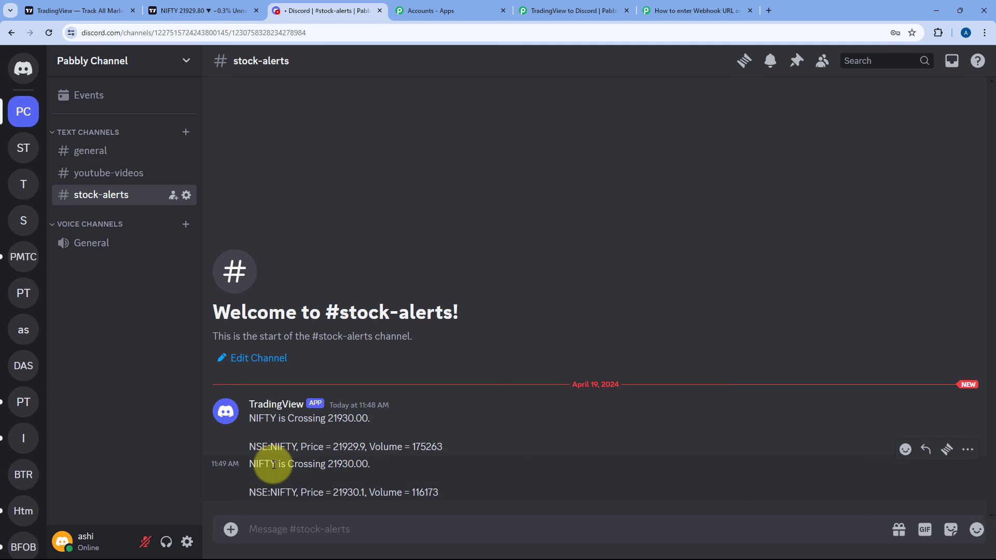
double_click(329, 463)
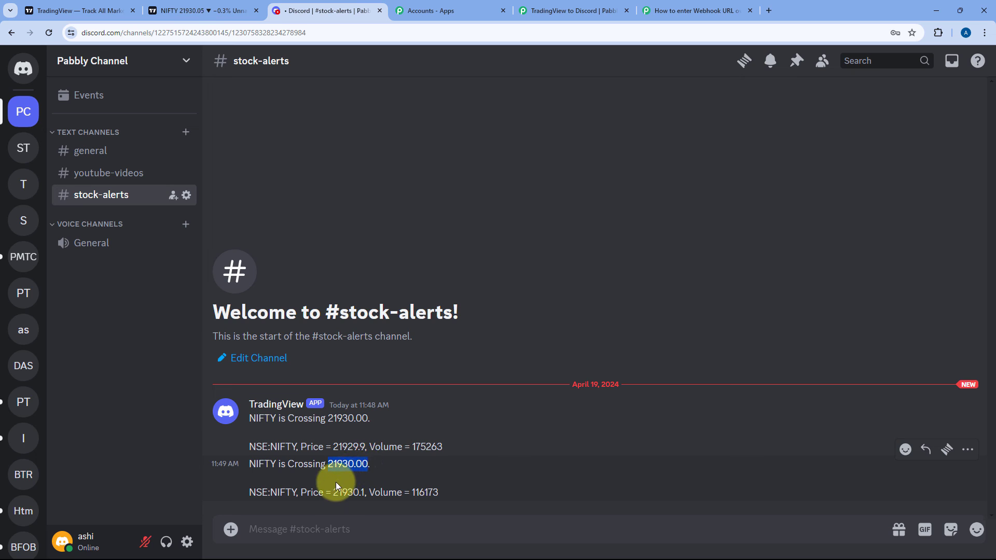
double_click(353, 491)
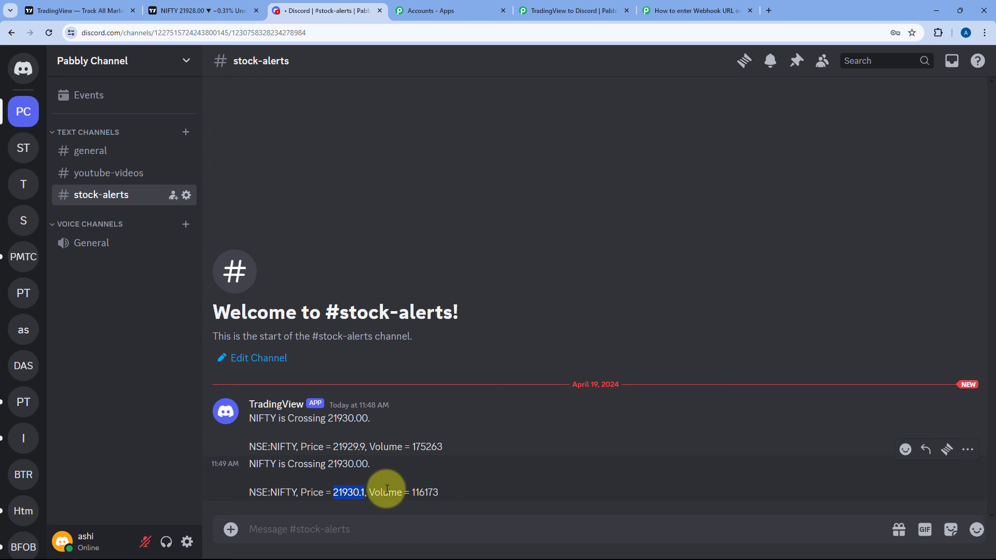
mouse_move(429, 491)
mouse_down()
mouse_move(407, 494)
mouse_move(447, 491)
mouse_up()
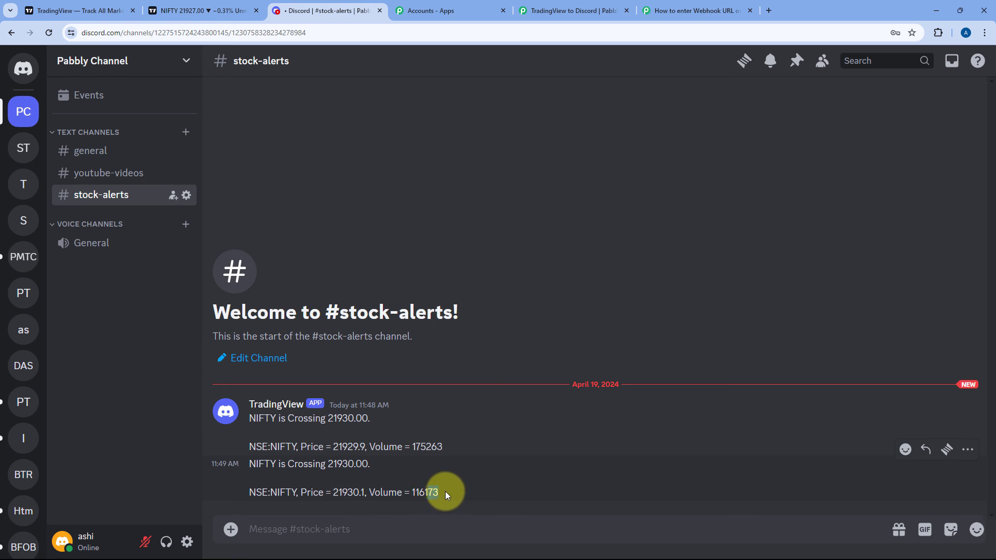
Return to the Pabbly Connect workflow and collapse the Discord action step
click(588, 8)
scroll(544, 228, up, 5)
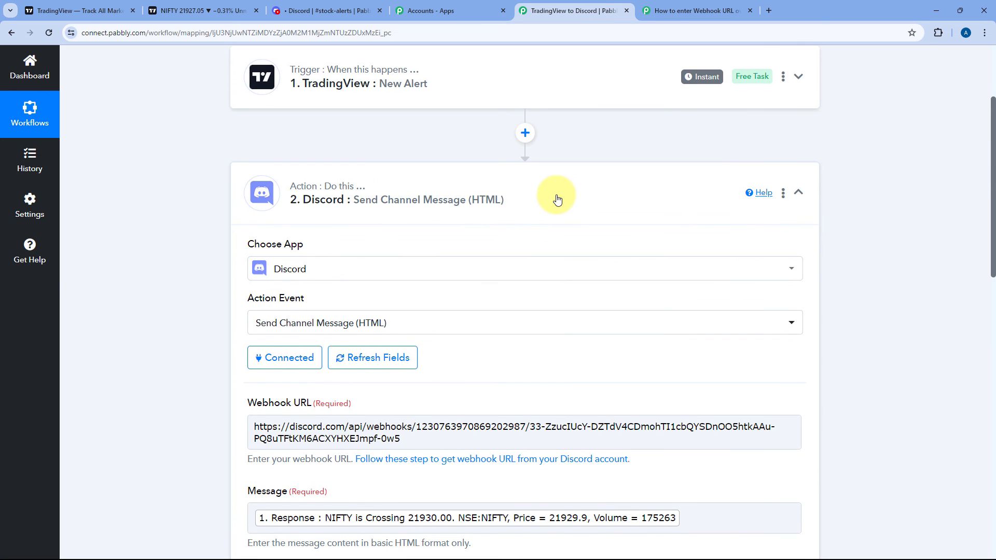
click(554, 197)
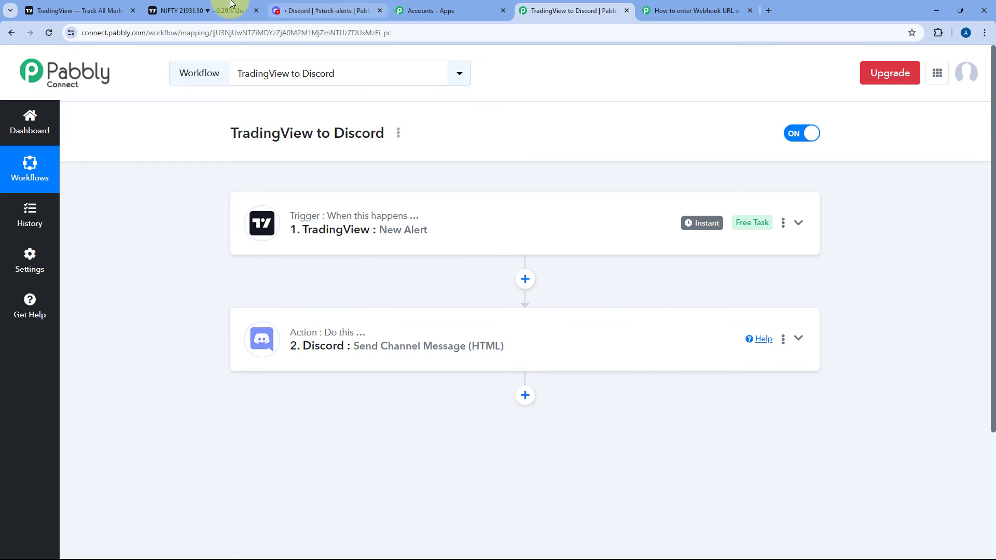
Check TradingView for a newly triggered NIFTY alert, examine its message in Discord's stock-alerts channel, and return to Pabbly Connect
key(ctrl+2)
click(324, 11)
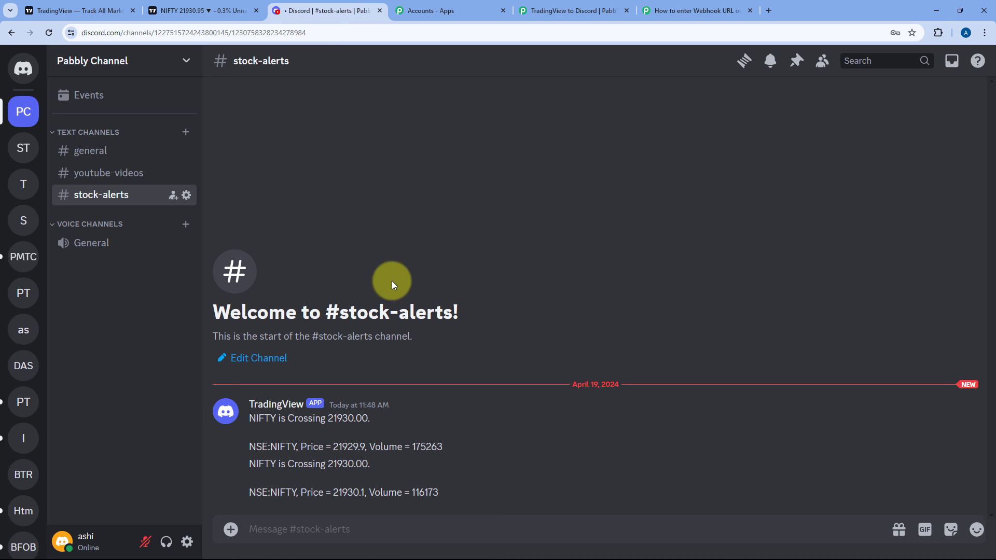
click(238, 9)
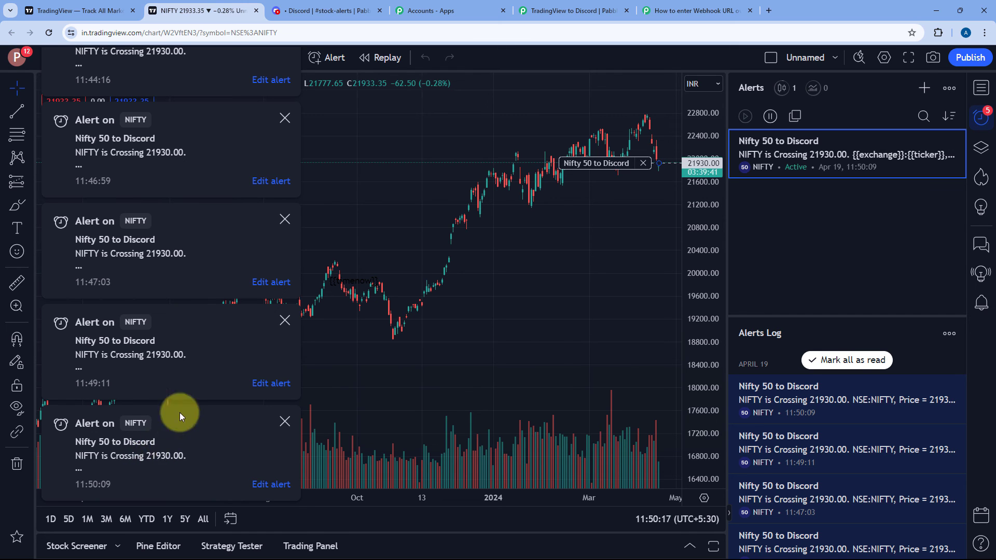
click(337, 10)
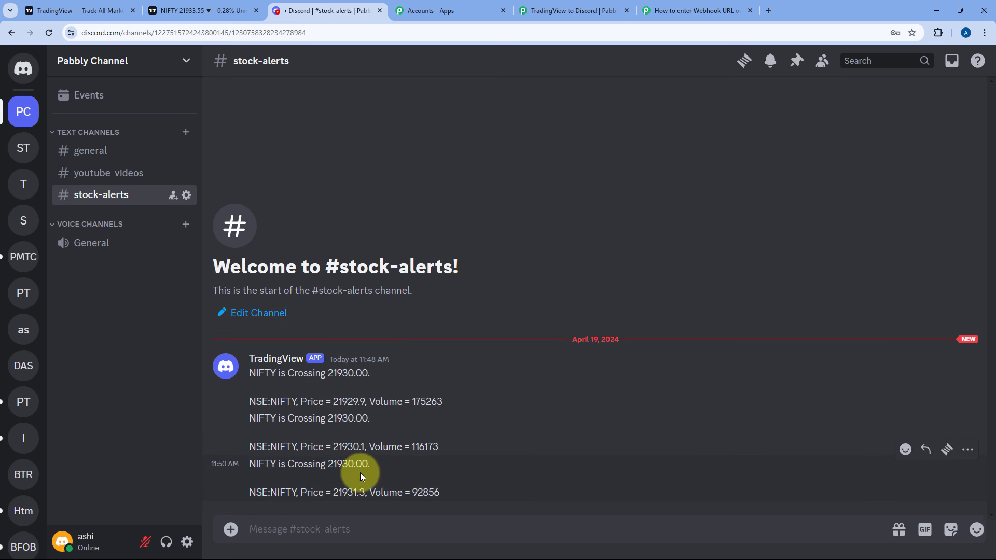
drag(245, 462, 422, 474)
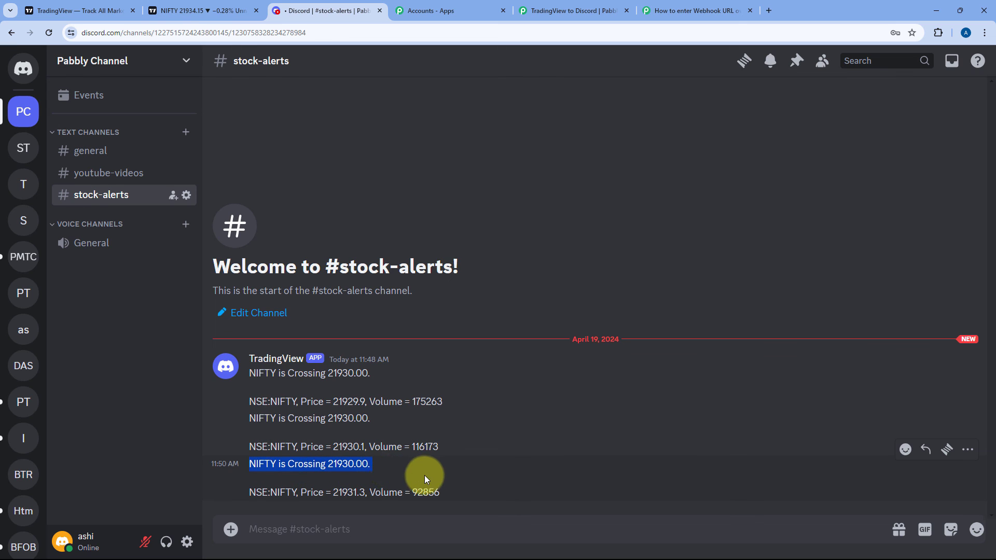
drag(251, 487, 429, 489)
click(441, 489)
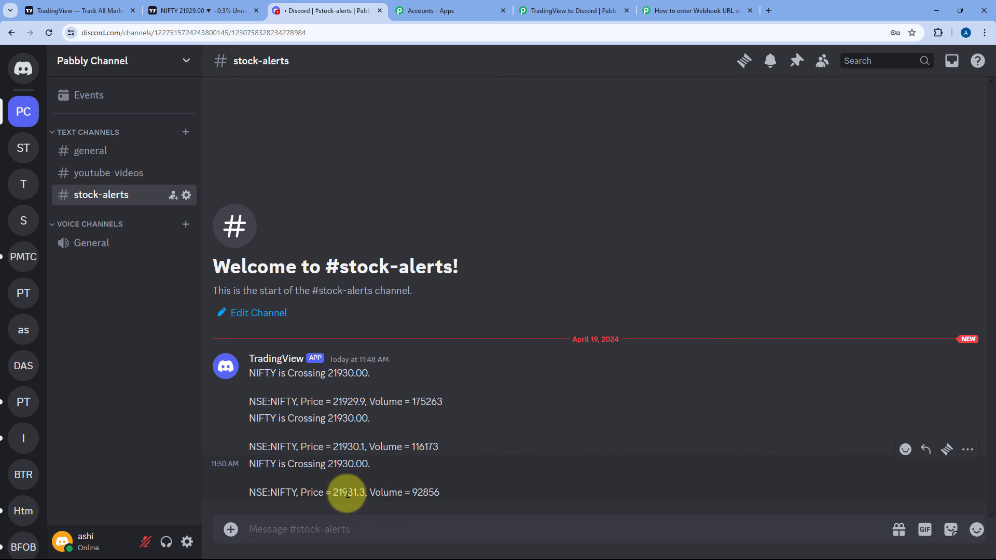
click(566, 11)
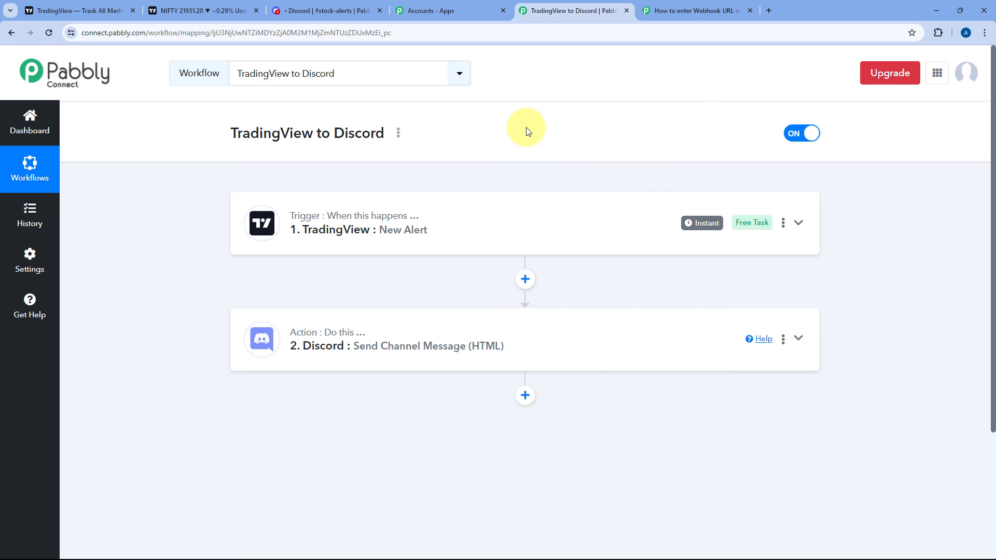